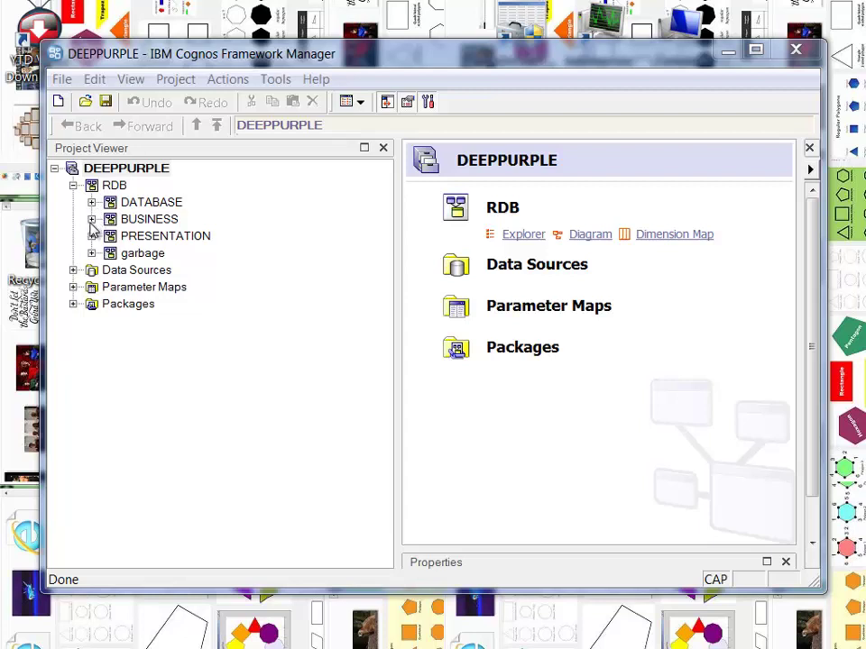
- Expand the BUSINESS folder and its PAYMENTS query subject to show its five items
{"action": "left_click", "coordinate": [91, 220]}
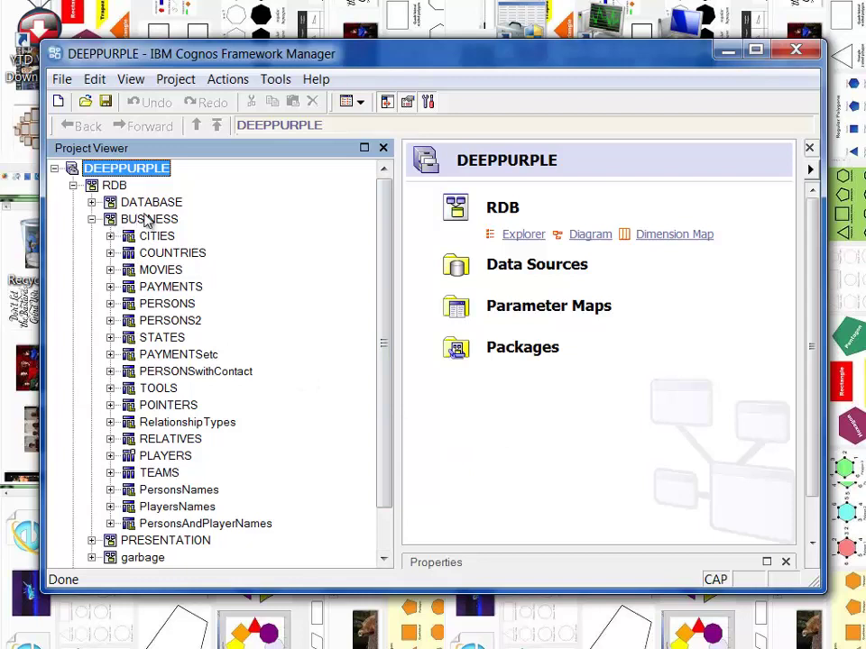
{"action": "left_click", "coordinate": [532, 454]}
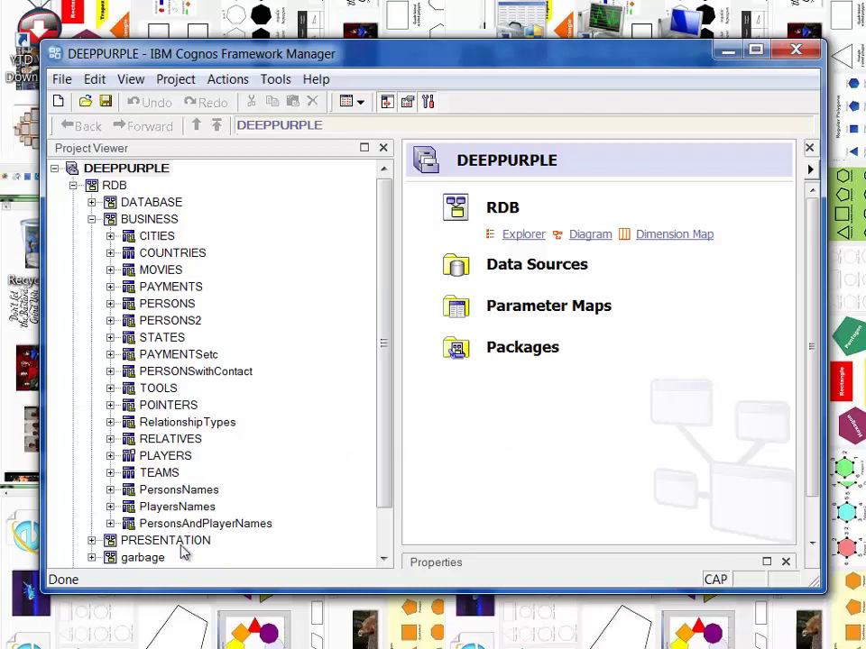
{"action": "left_click", "coordinate": [149, 219]}
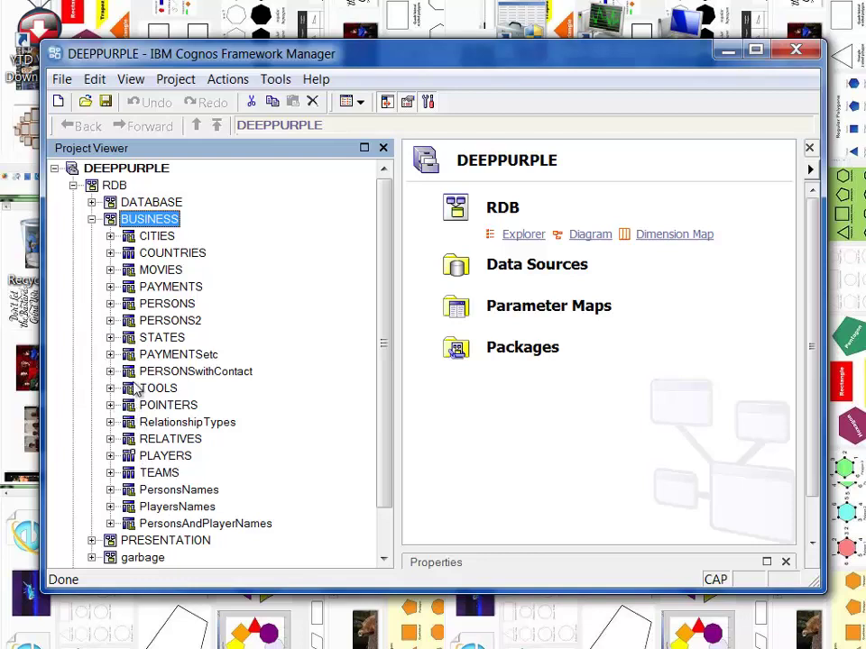
{"action": "left_click", "coordinate": [110, 287]}
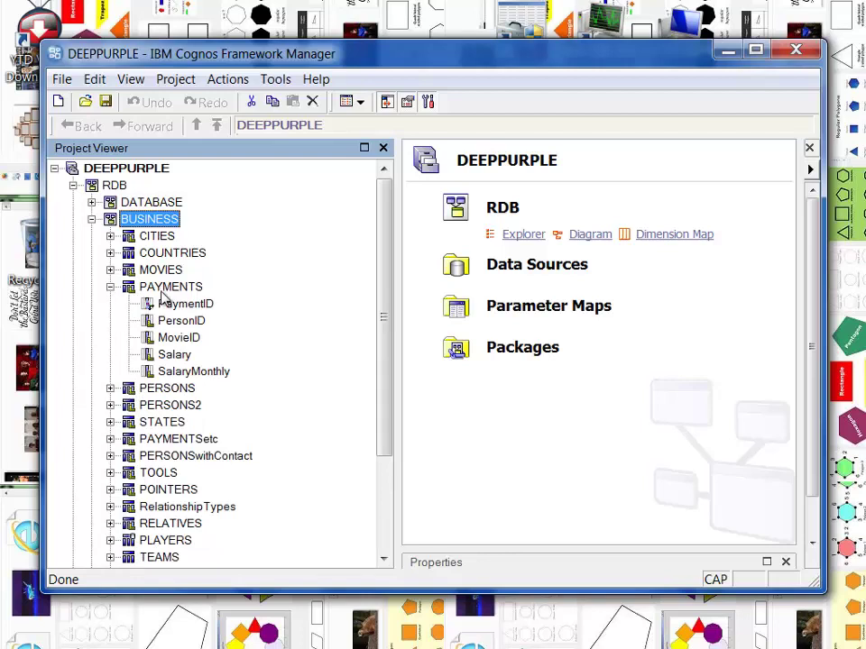
{"action": "left_click_drag", "start_coordinate": [383, 442], "coordinate": [394, 512]}
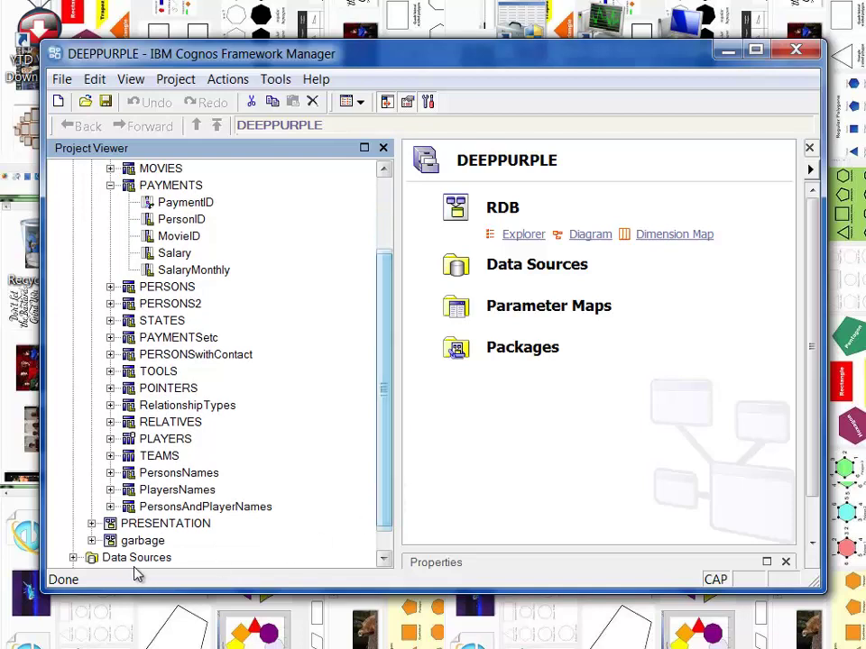
- Expand PRESENTATION and thePAYMENTS to view its columns, then scroll back up
{"action": "left_click", "coordinate": [91, 523]}
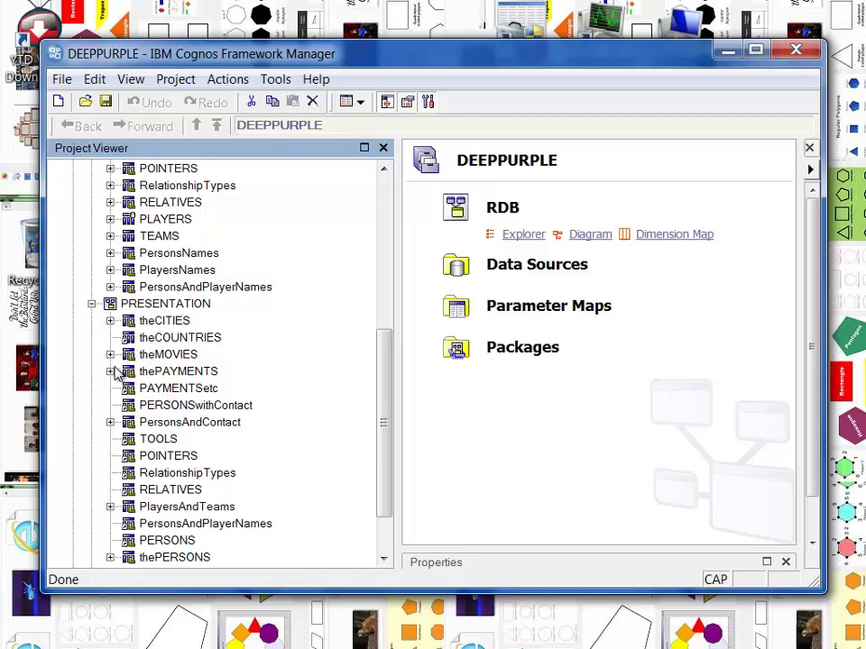
{"action": "left_click", "coordinate": [110, 371]}
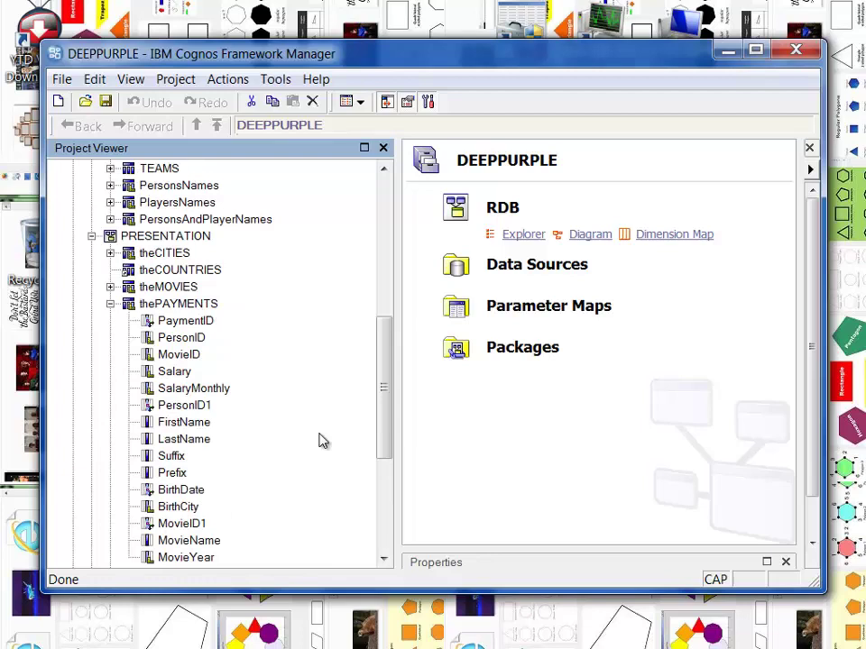
{"action": "left_click_drag", "start_coordinate": [387, 388], "coordinate": [415, 247]}
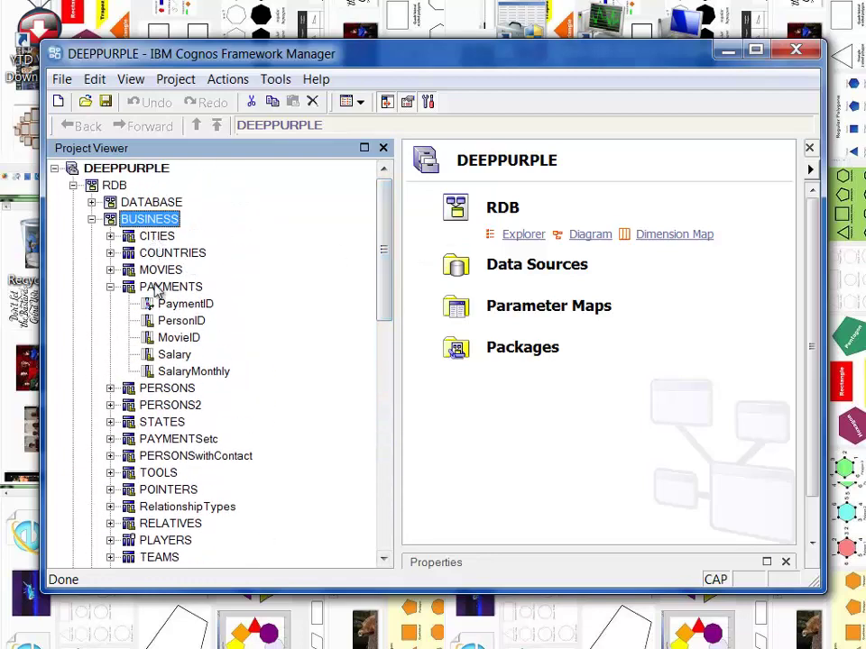
- Open the PAYMENTS definition and inspect Salary and SalaryMonthly (Salary / 12.0)
{"action": "left_click", "coordinate": [174, 288]}
{"action": "right_click", "coordinate": [174, 291]}
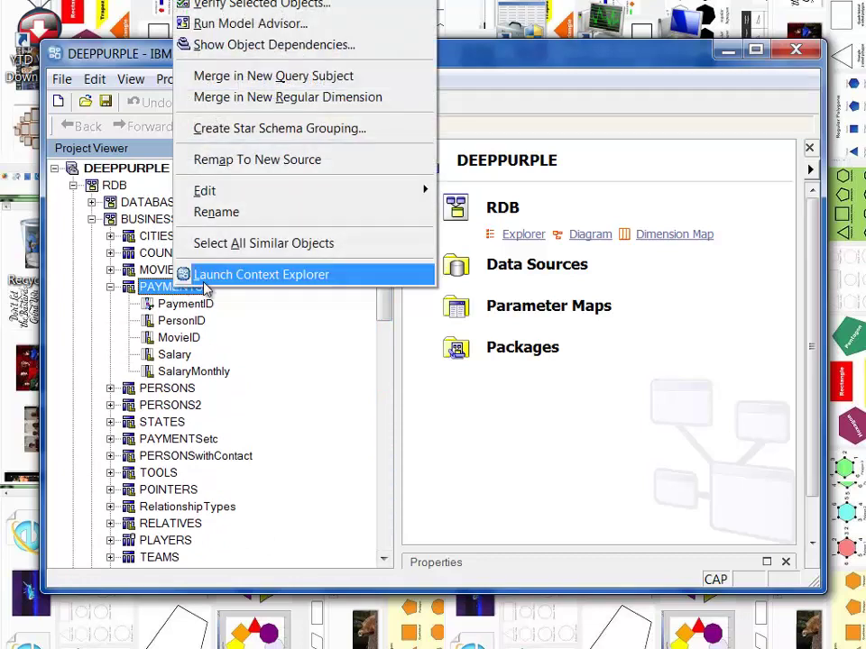
{"action": "left_click", "coordinate": [262, 2]}
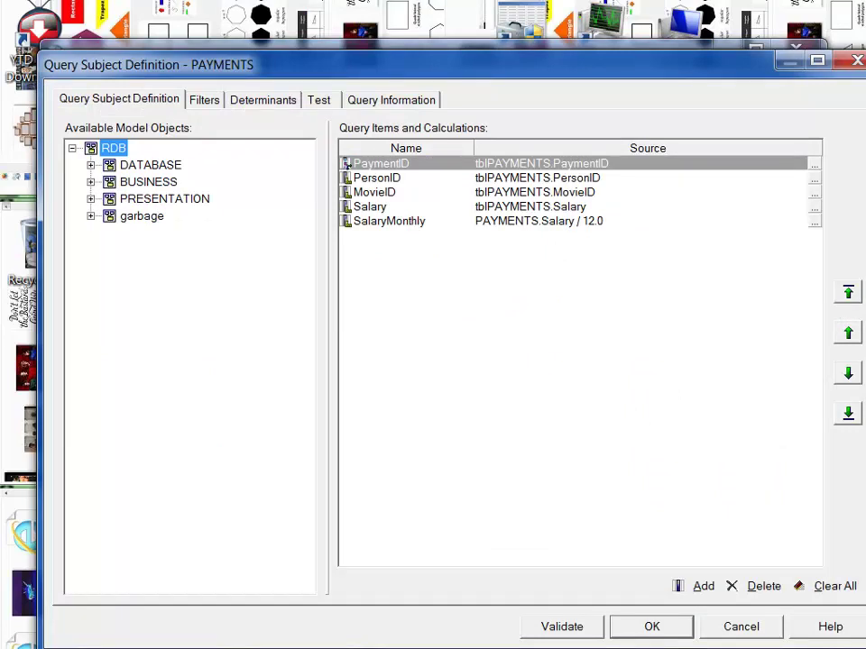
{"action": "left_click", "coordinate": [366, 209]}
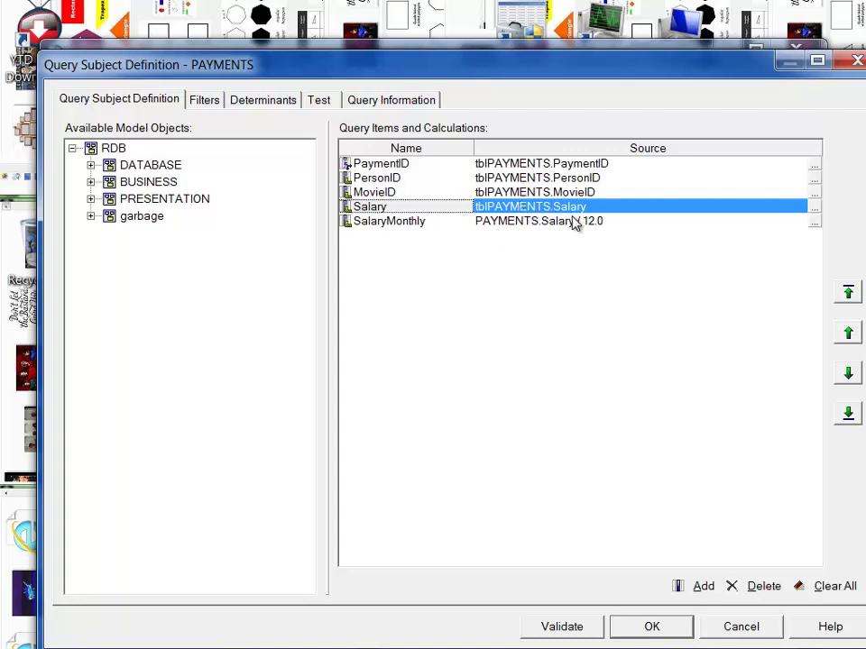
{"action": "left_click", "coordinate": [505, 225]}
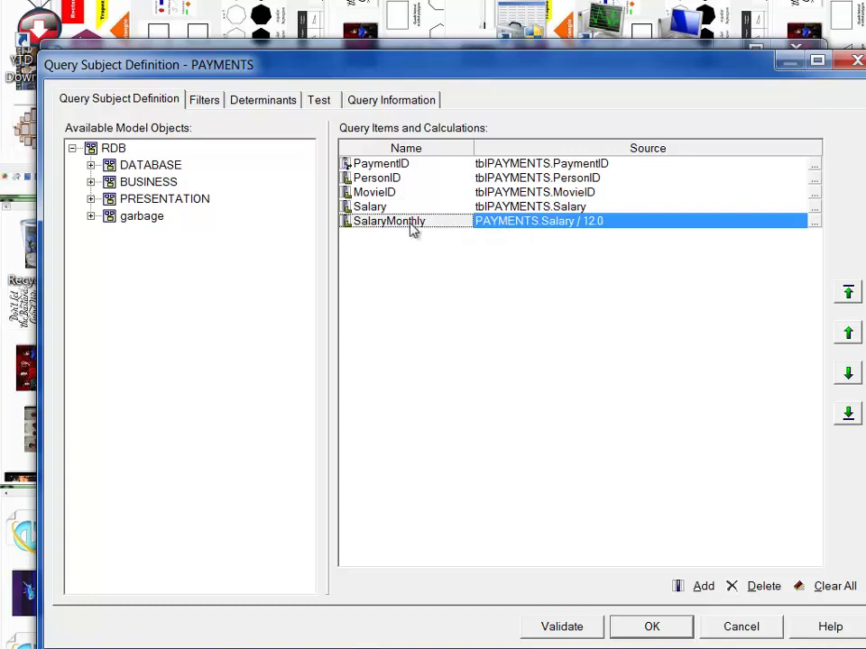
{"action": "left_click", "coordinate": [379, 207]}
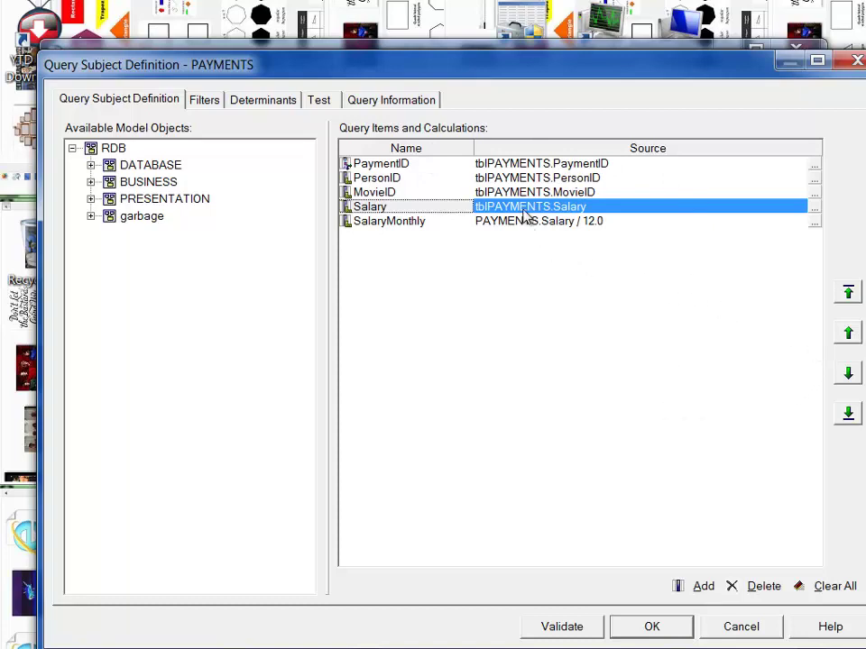
- Add a new calculation to PAYMENTS named WithHoldingTax
{"action": "left_click", "coordinate": [706, 588]}
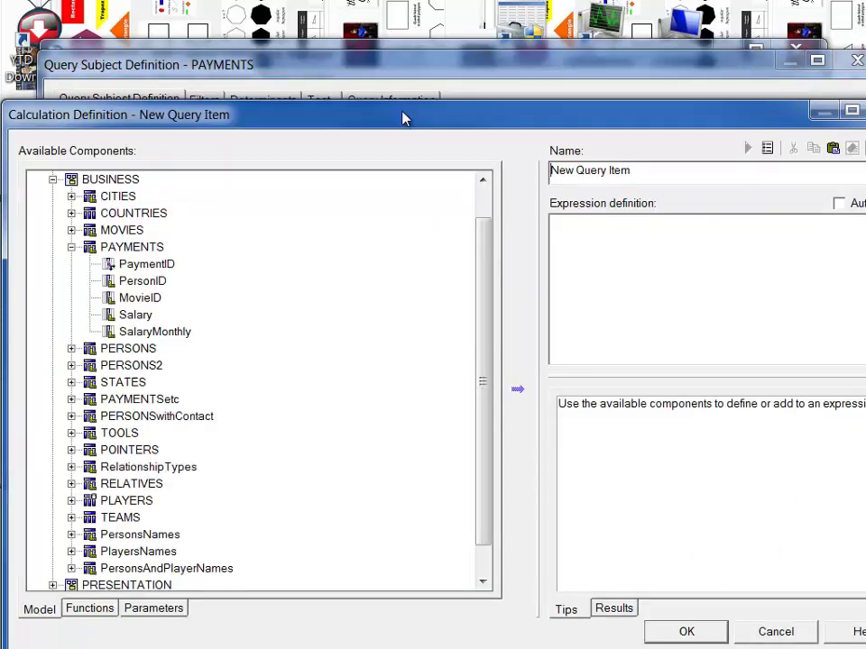
{"action": "mouse_move", "coordinate": [402, 117]}
{"action": "left_mouse_down"}
{"action": "mouse_move", "coordinate": [544, 259]}
{"action": "mouse_move", "coordinate": [545, 286]}
{"action": "left_mouse_up"}
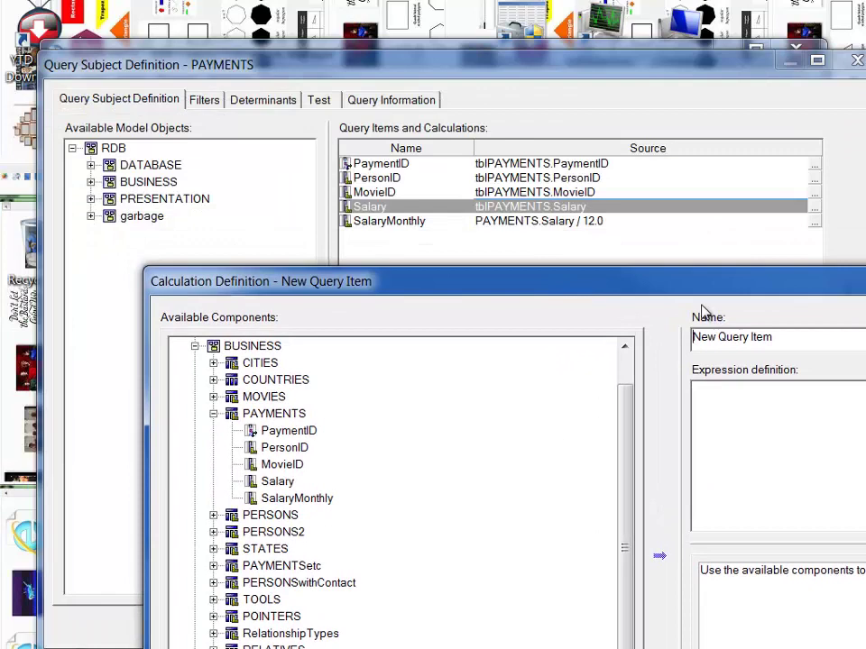
{"action": "left_click_drag", "start_coordinate": [699, 276], "coordinate": [595, 154]}
{"action": "left_click_drag", "start_coordinate": [557, 65], "coordinate": [554, 30]}
{"action": "left_click_drag", "start_coordinate": [651, 71], "coordinate": [445, 53]}
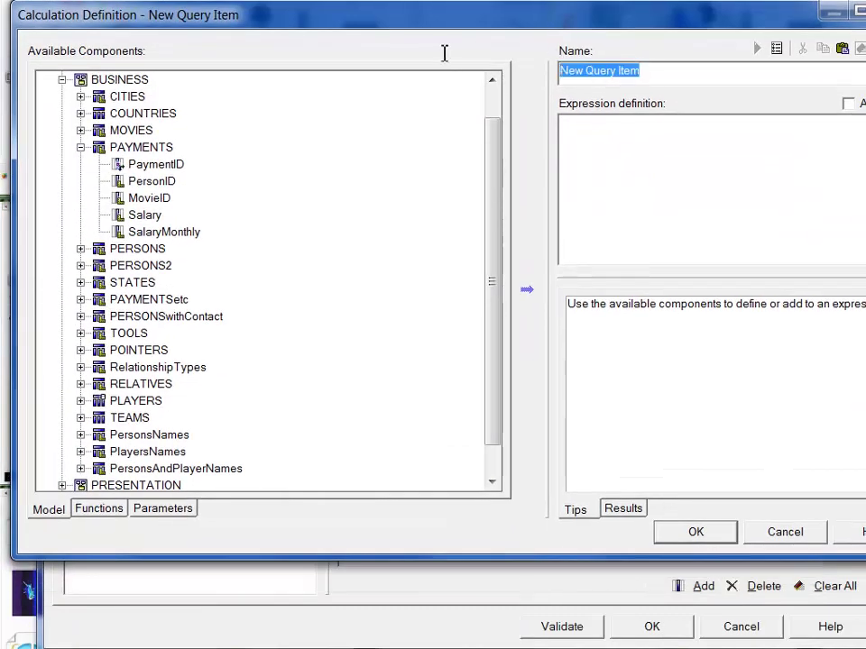
{"action": "type", "text": "w"}
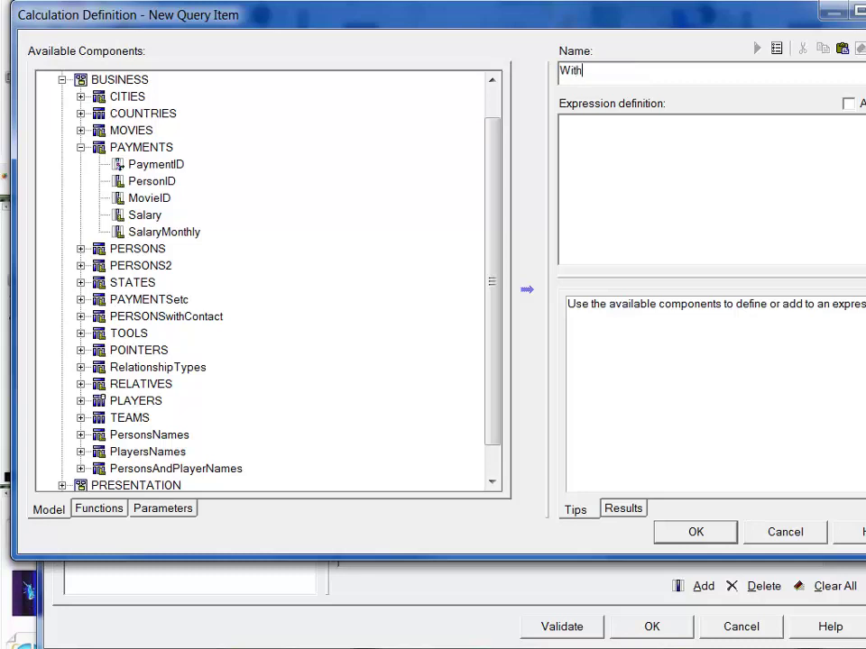
{"action": "type", "text": "ol"}
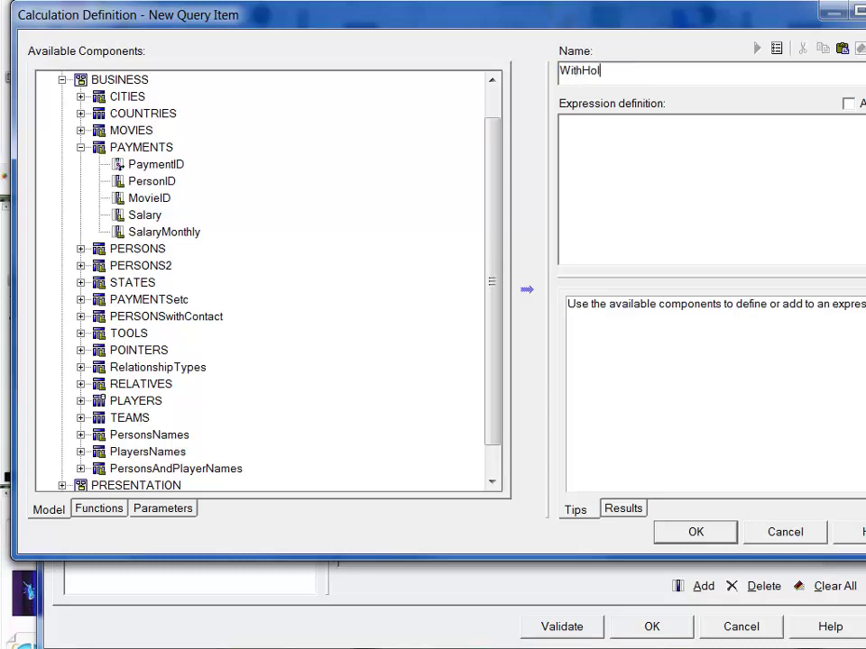
{"action": "type", "text": "dingTax"}
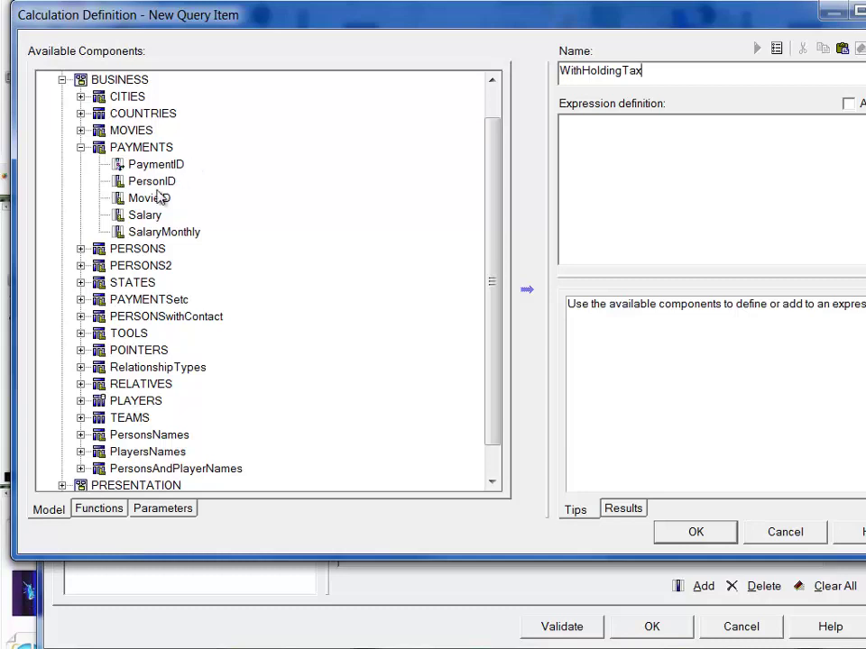
- Define WithHoldingTax as Salary * 0.10, test it and confirm
{"action": "double_click", "coordinate": [141, 219]}
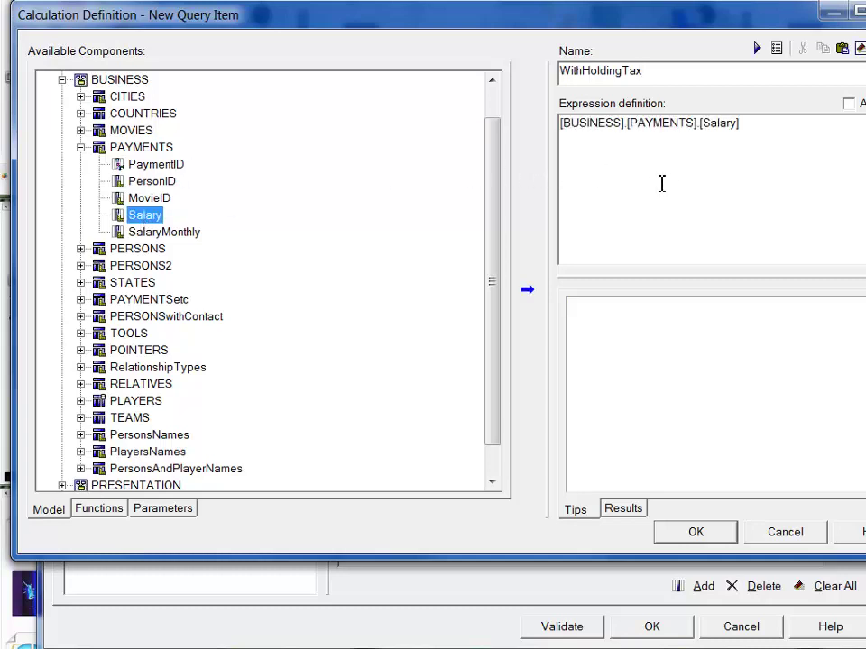
{"action": "left_click", "coordinate": [812, 141]}
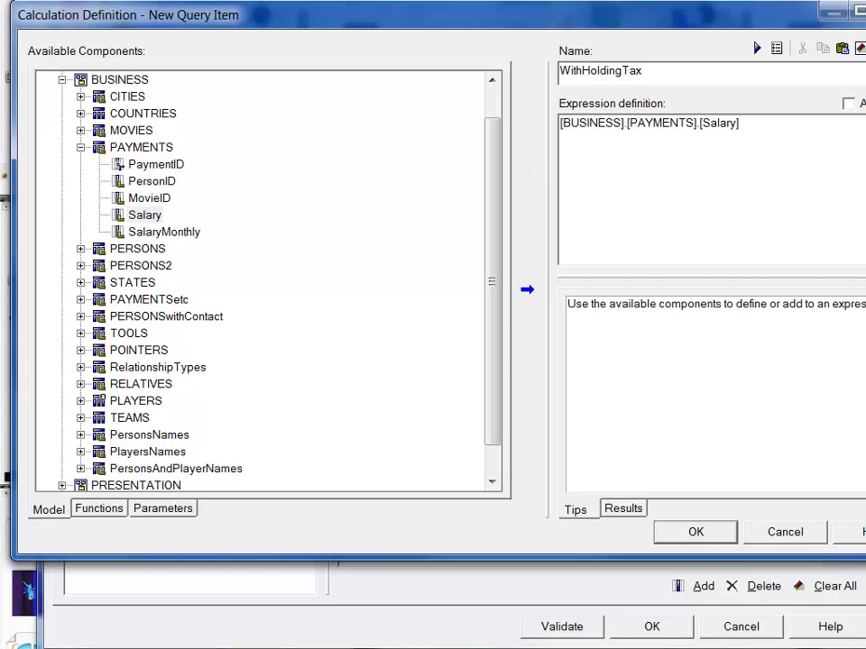
{"action": "type", "text": "* "}
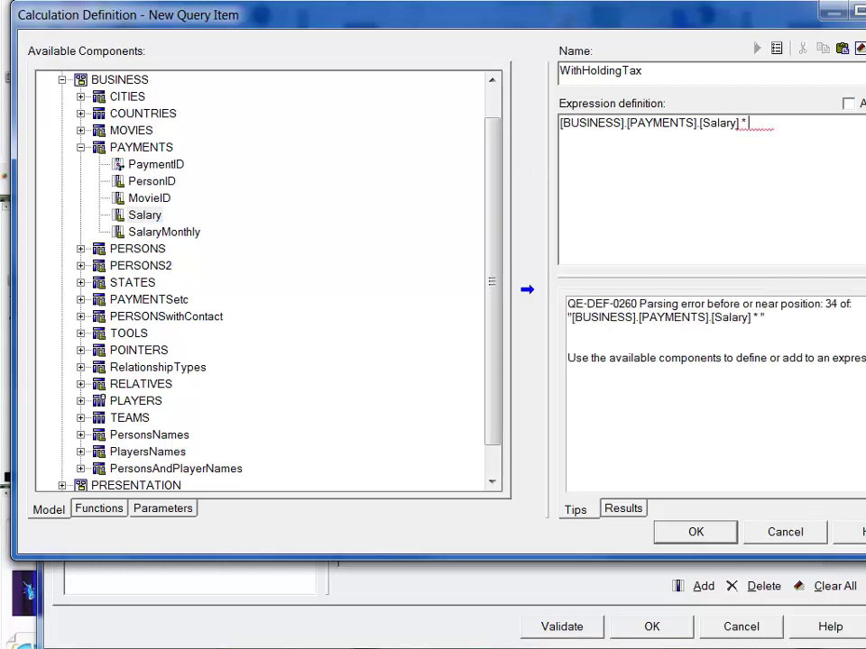
{"action": "type", "text": "0.10"}
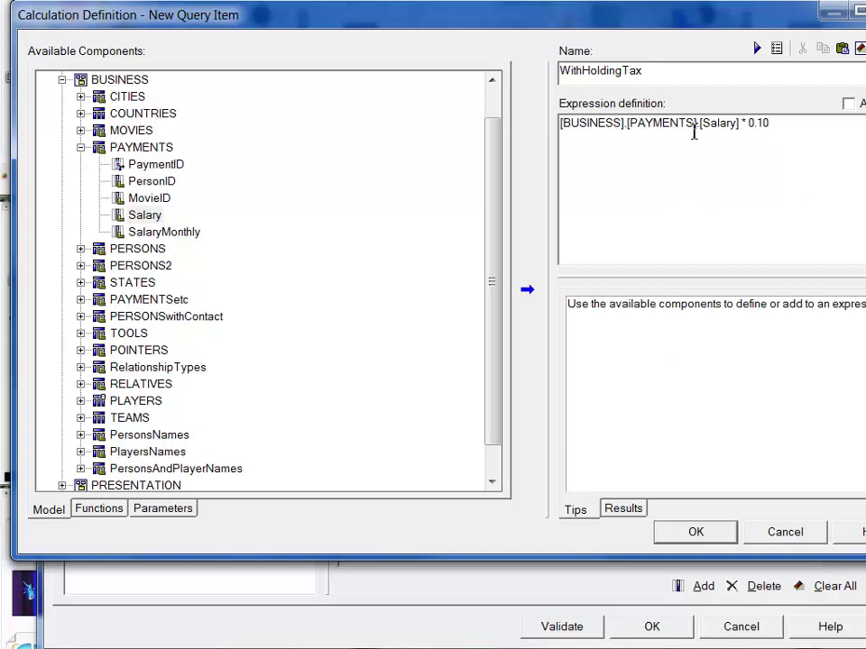
{"action": "left_click", "coordinate": [756, 49]}
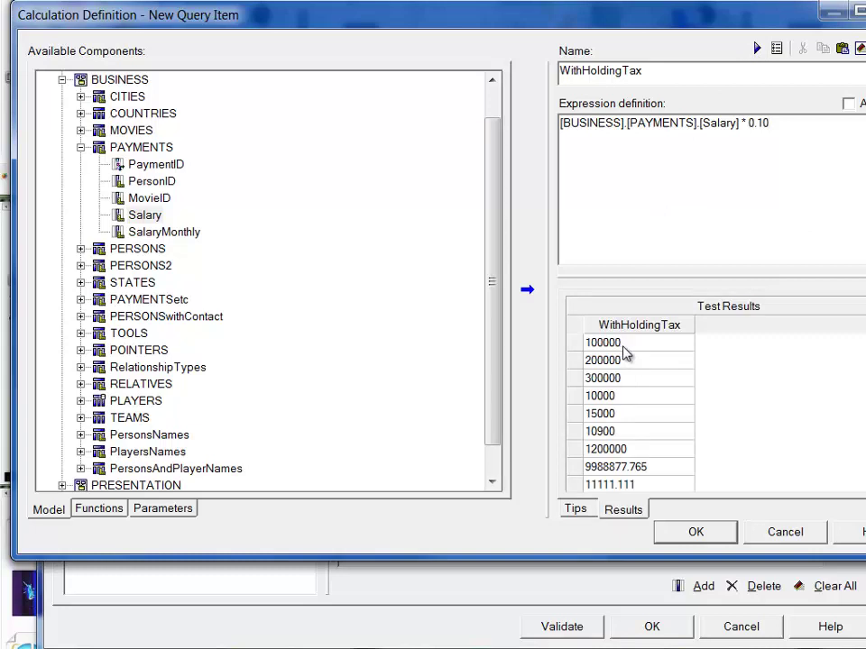
{"action": "left_click", "coordinate": [678, 537]}
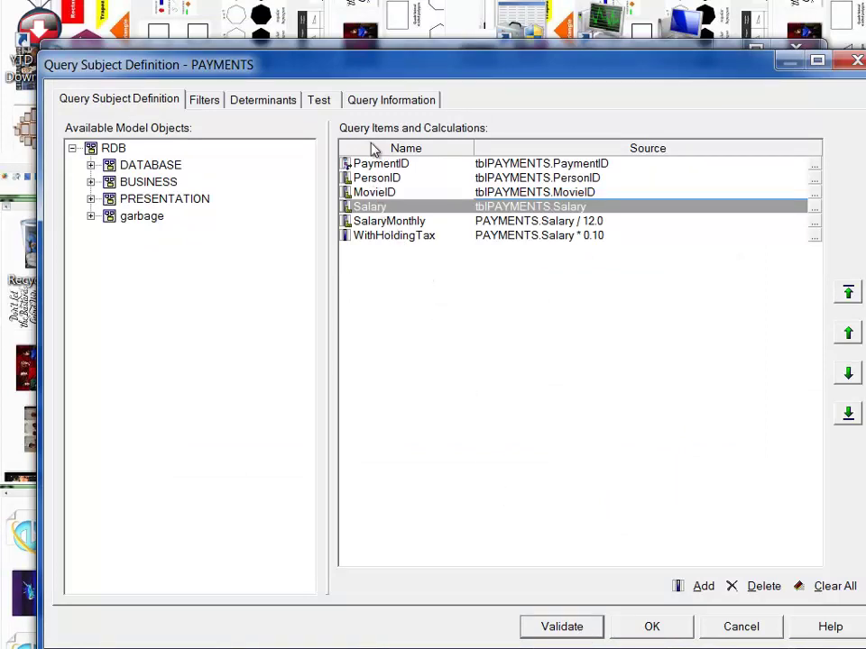
{"action": "left_click", "coordinate": [323, 99]}
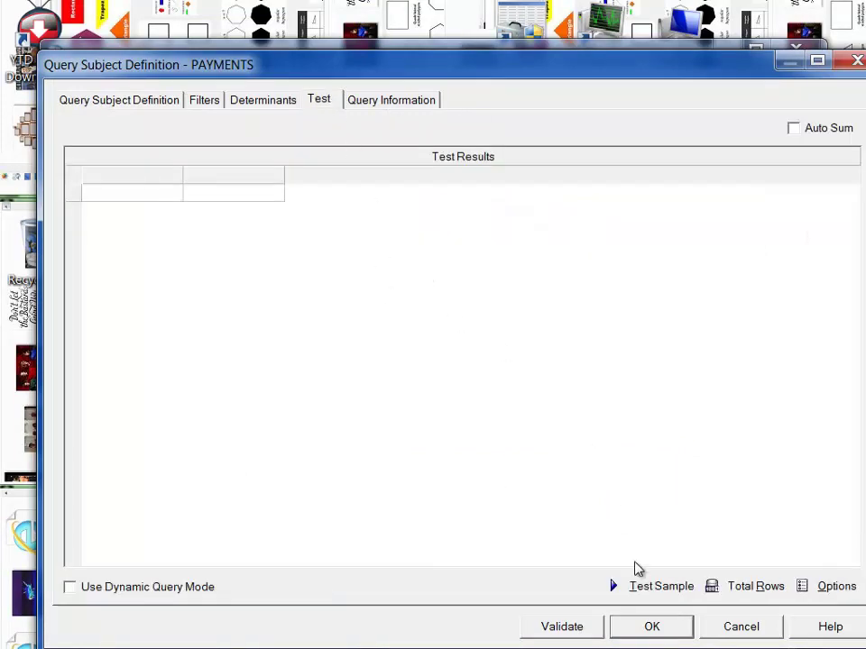
{"action": "left_click", "coordinate": [650, 588]}
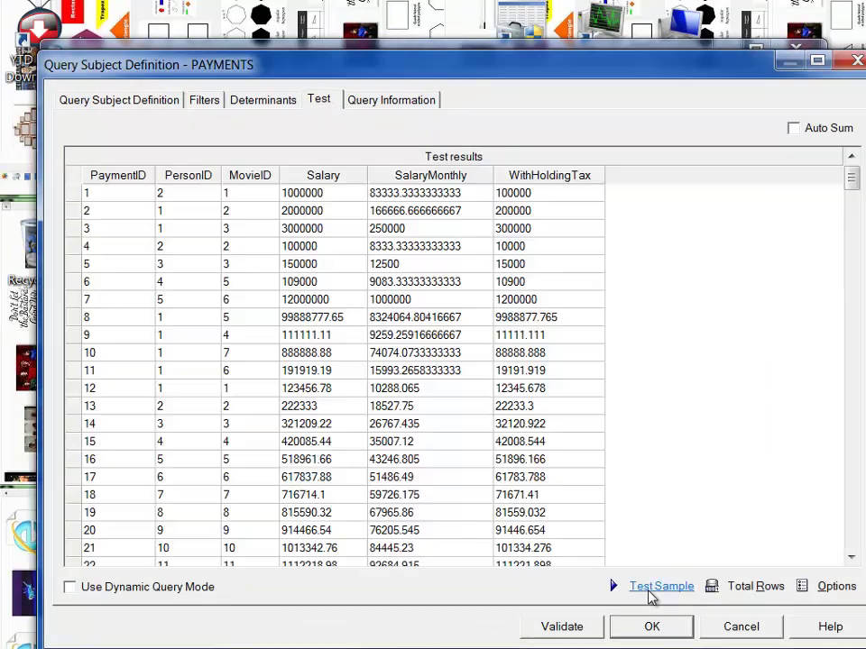
{"action": "left_click", "coordinate": [301, 268]}
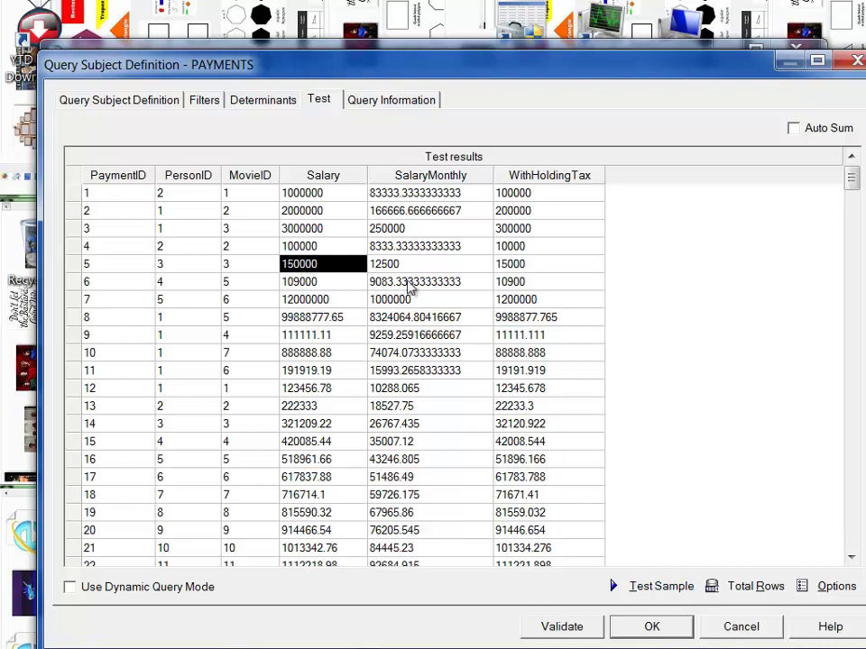
{"action": "left_click", "coordinate": [518, 265]}
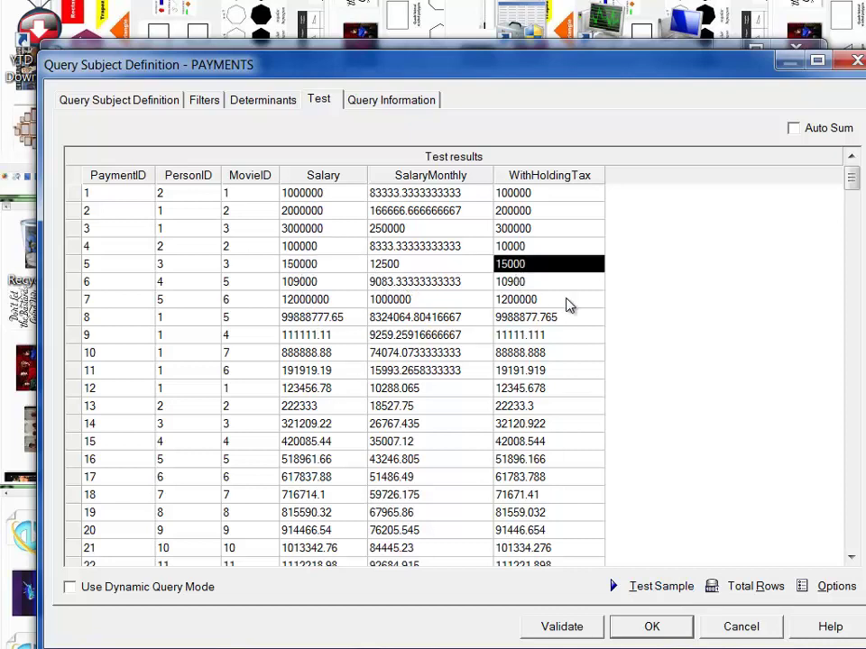
{"action": "left_click", "coordinate": [307, 335]}
{"action": "left_click", "coordinate": [527, 335]}
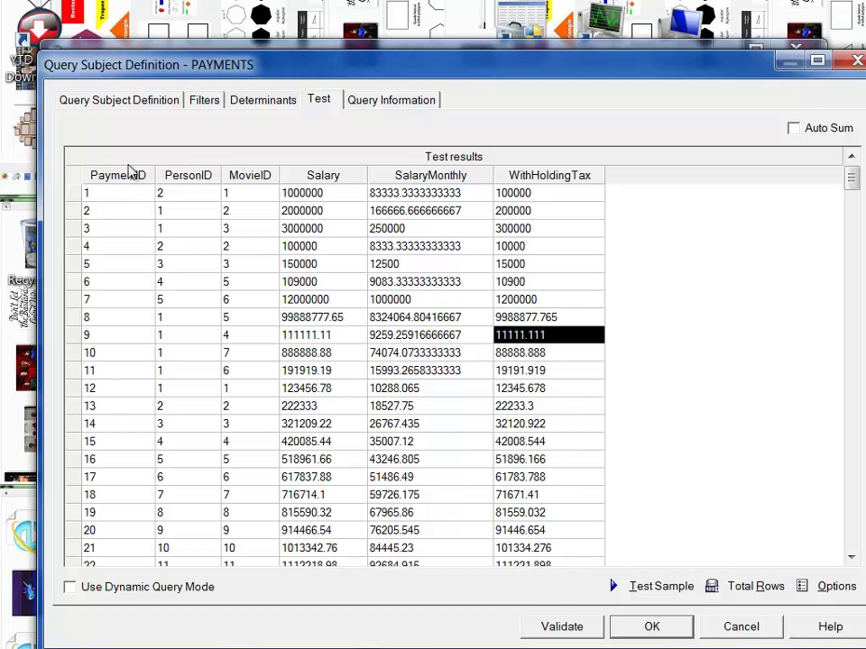
{"action": "left_click", "coordinate": [115, 101]}
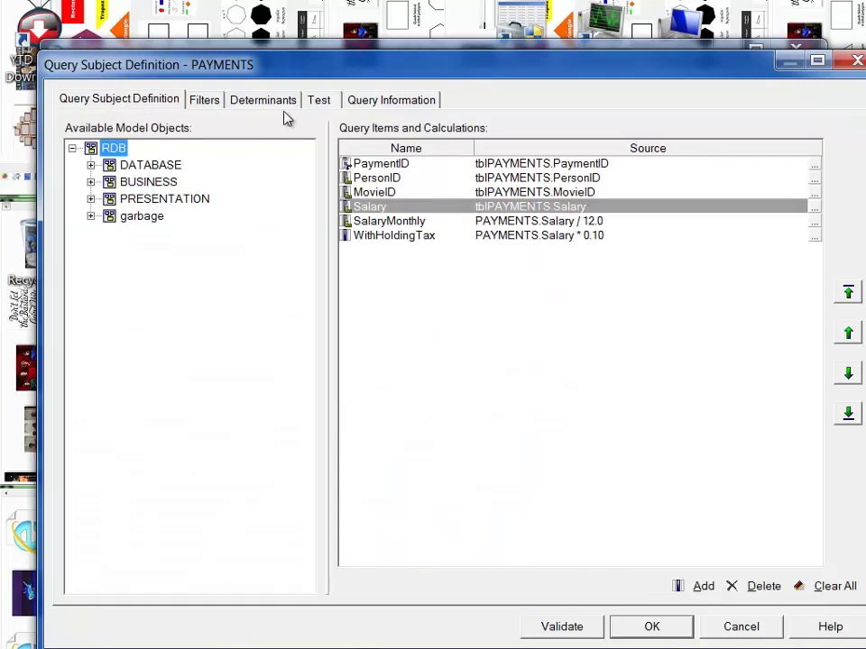
- Reopen the WithHoldingTax calculation, still defined as Salary * 0.10, for editing
{"action": "left_click", "coordinate": [410, 238]}
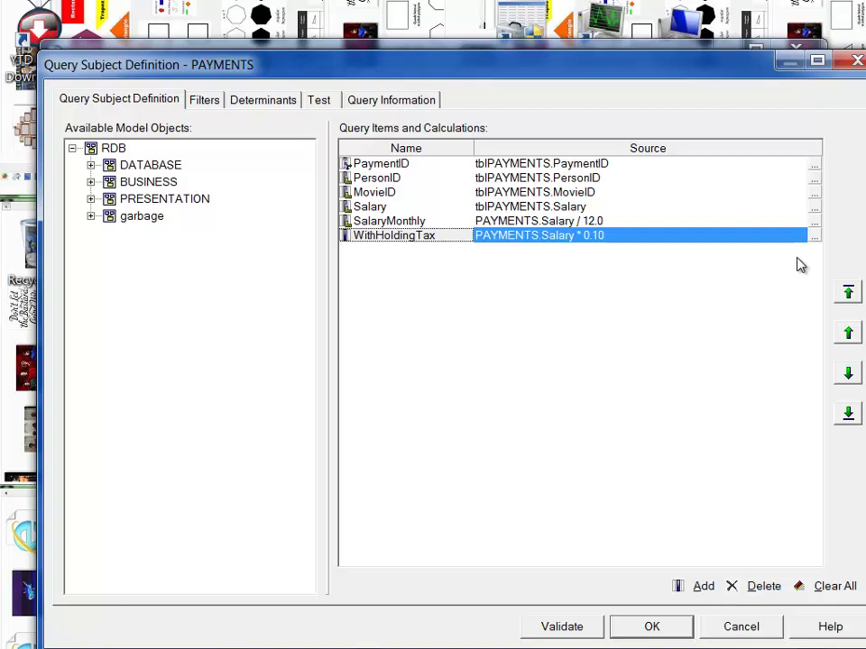
{"action": "left_click", "coordinate": [815, 238]}
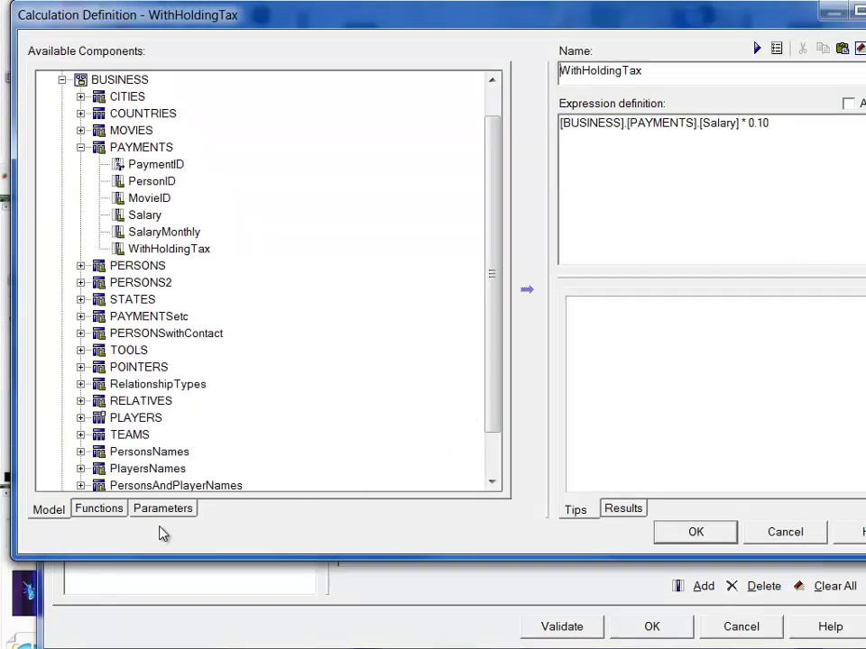
- Insert the if-then-else construct into the expression and cut out the old Salary * 0.10 formula
{"action": "left_click", "coordinate": [99, 509]}
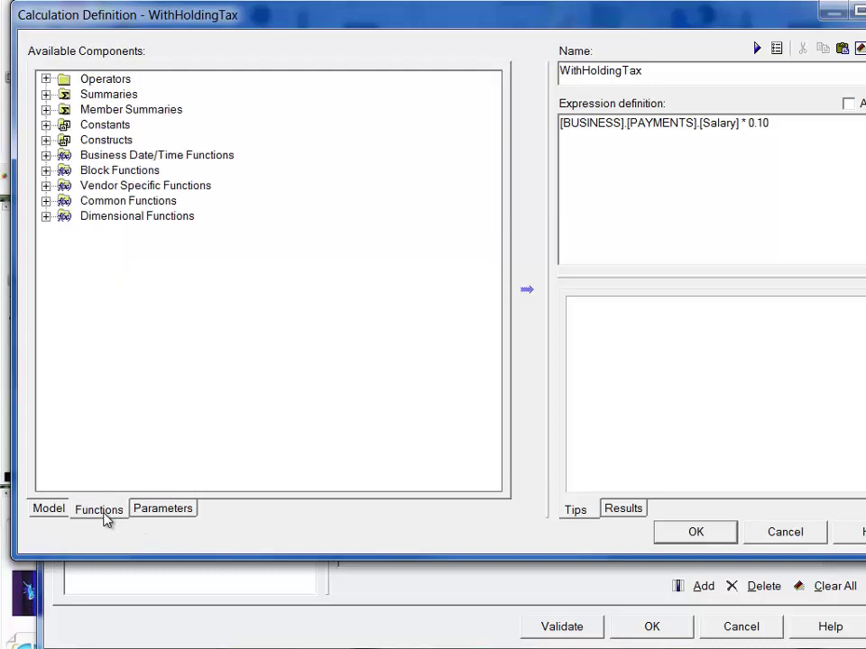
{"action": "left_click", "coordinate": [46, 140]}
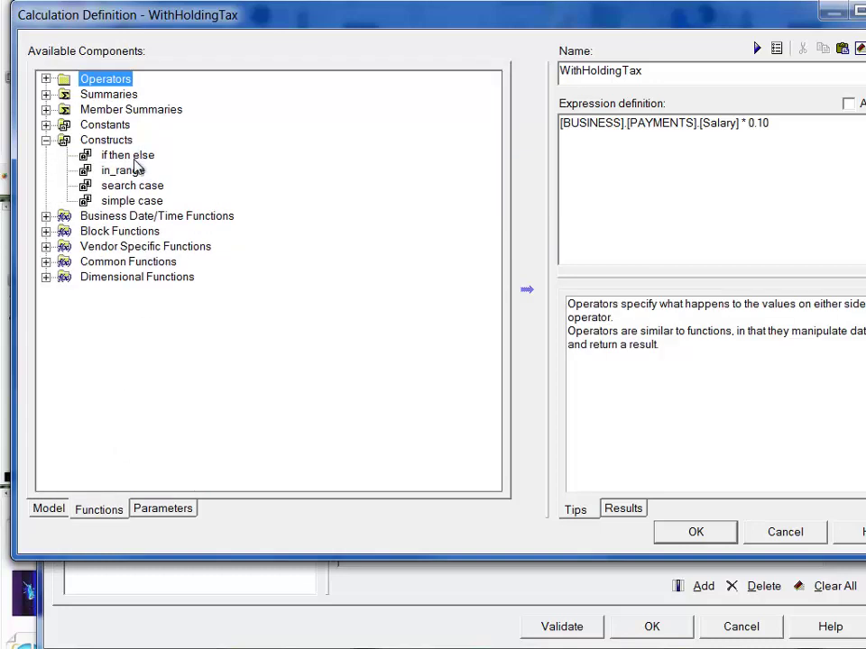
{"action": "left_click", "coordinate": [131, 157]}
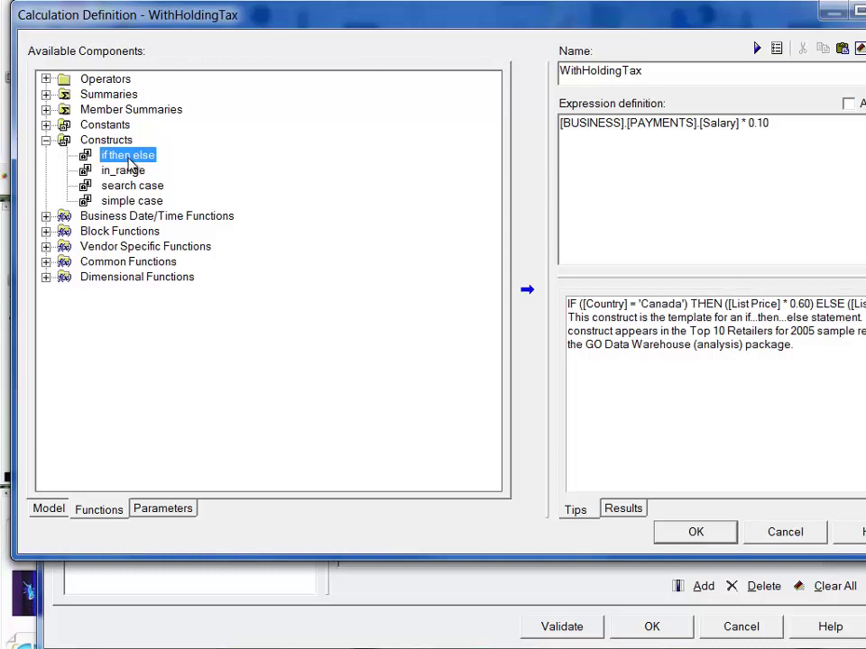
{"action": "left_click_drag", "start_coordinate": [131, 162], "coordinate": [564, 135]}
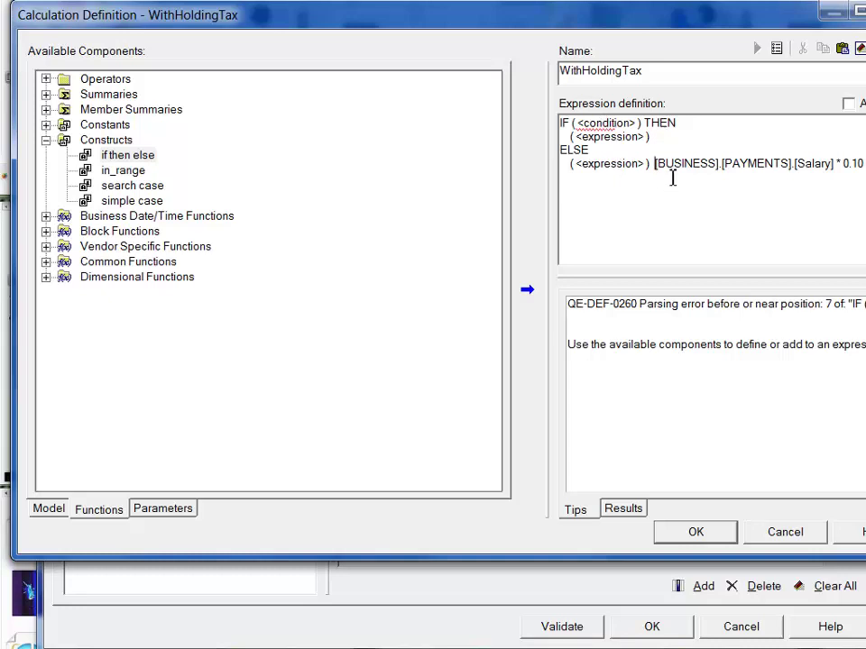
{"action": "left_click_drag", "start_coordinate": [653, 166], "coordinate": [864, 168]}
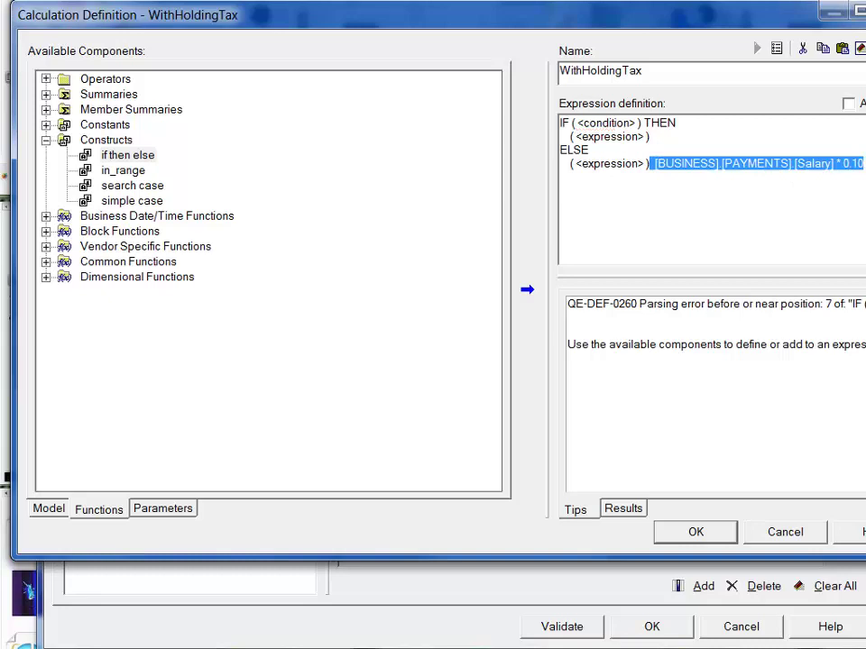
{"action": "key", "text": "ctrl+x"}
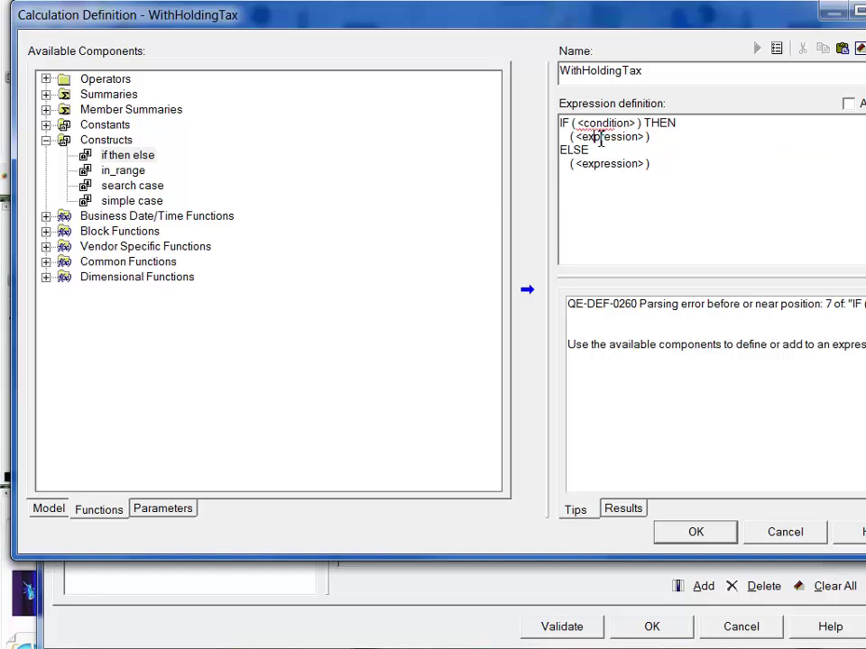
- Paste the Salary * 0.10 formula into the THEN and ELSE branches
{"action": "double_click", "coordinate": [600, 137]}
{"action": "key", "text": "Delete"}
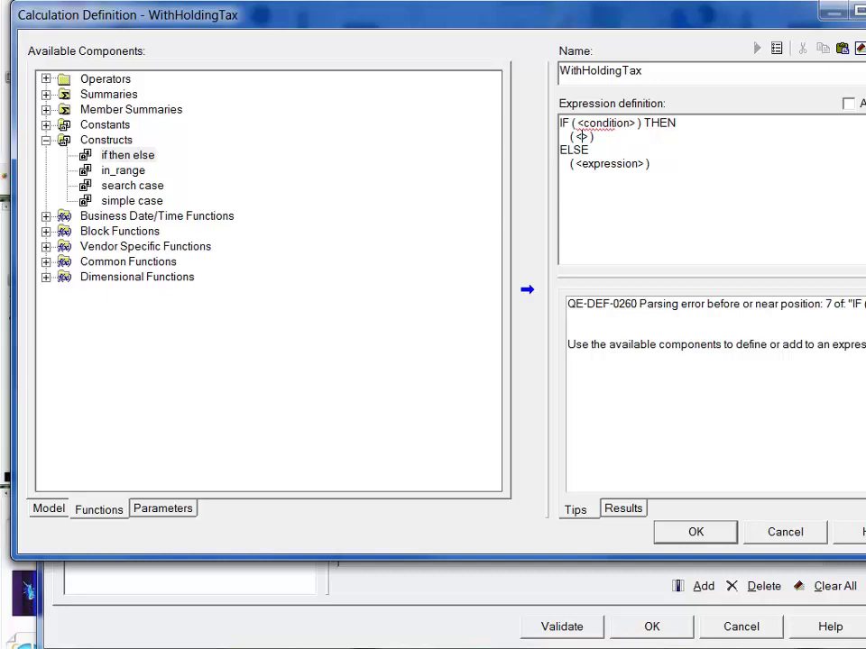
{"action": "key", "text": "BackSpace"}
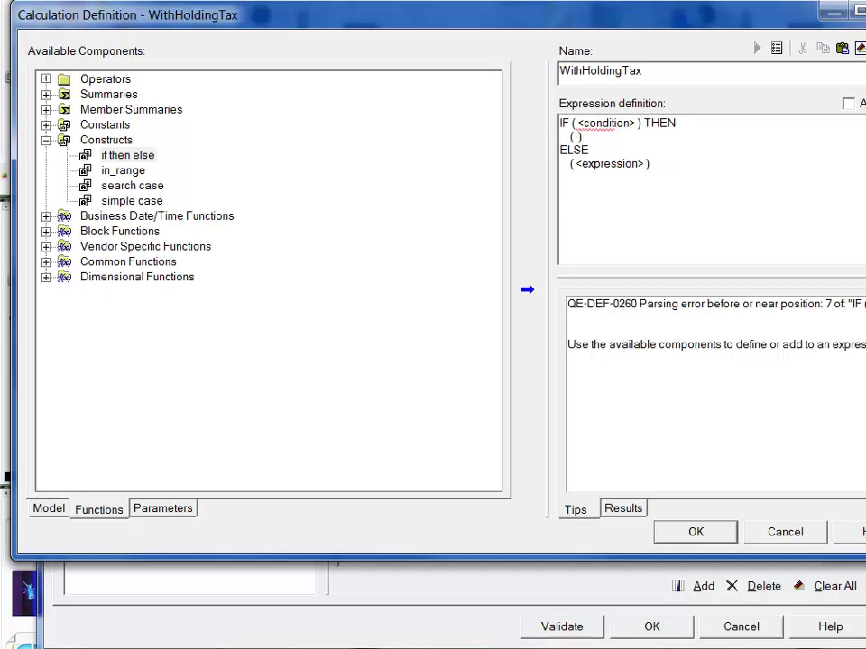
{"action": "key", "text": "ctrl+v"}
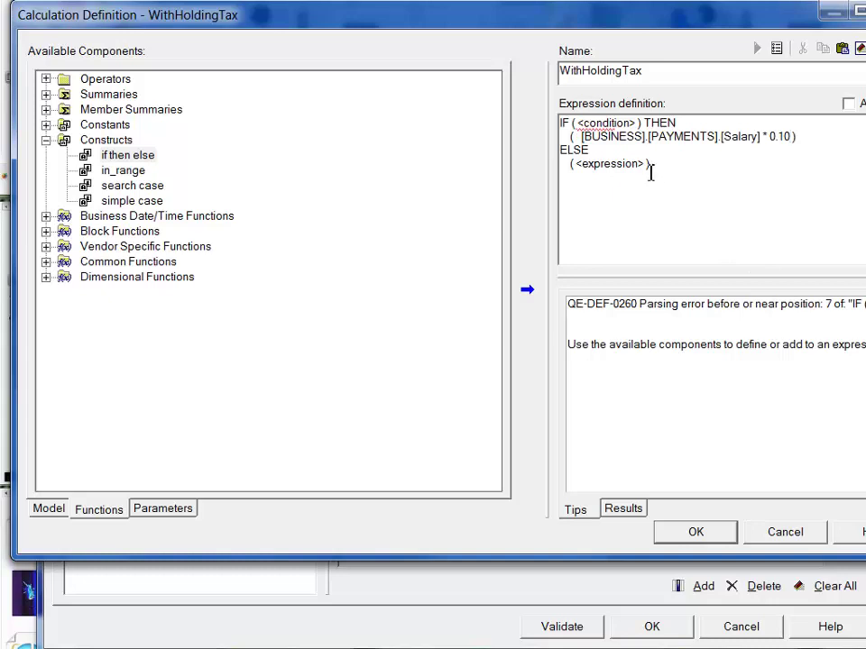
{"action": "left_click_drag", "start_coordinate": [647, 171], "coordinate": [577, 178]}
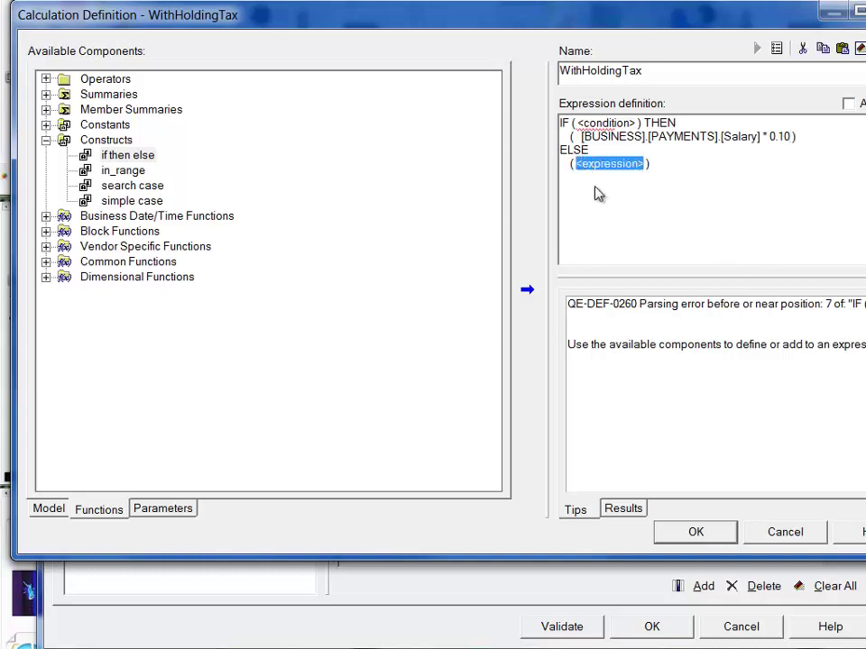
{"action": "key", "text": "ctrl+v"}
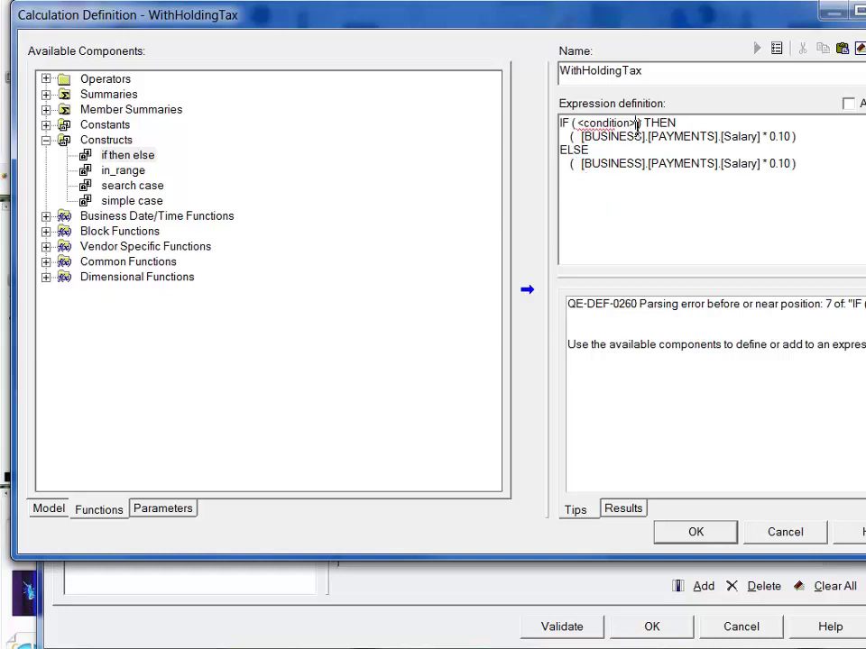
- Set the condition to Salary < 100000.00 and change the THEN rate to 0.05
{"action": "left_click_drag", "start_coordinate": [637, 126], "coordinate": [578, 126]}
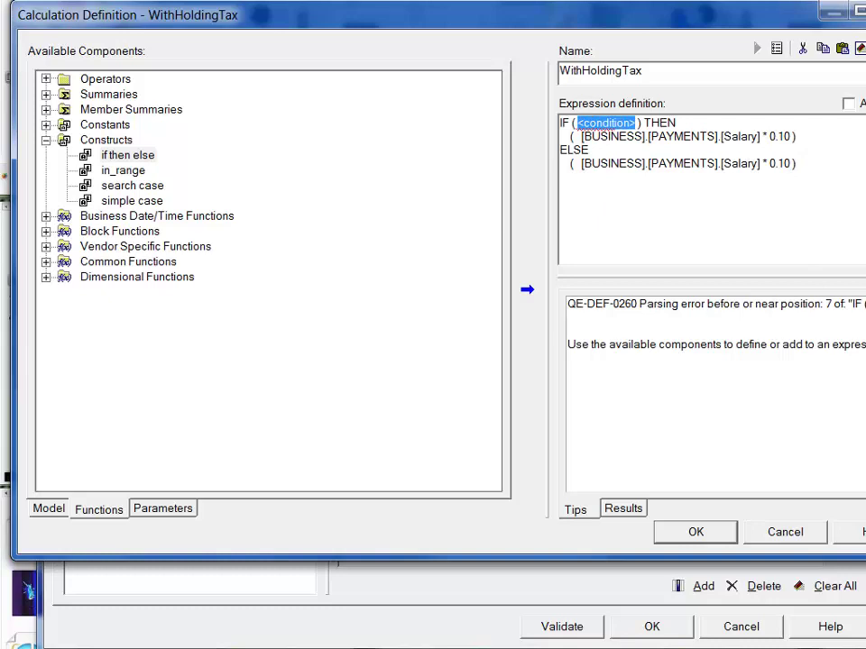
{"action": "key", "text": "ctrl+v"}
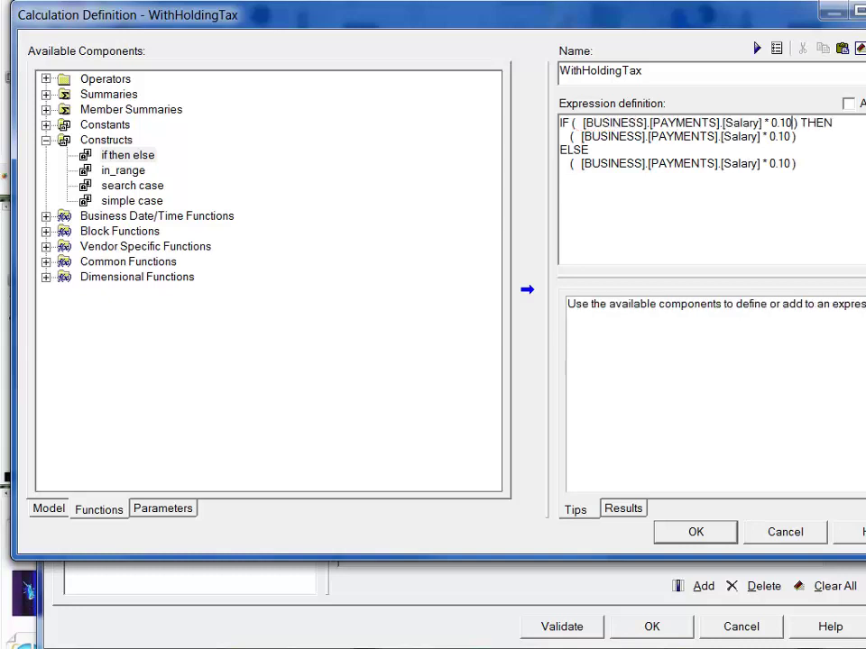
{"action": "key", "text": "BackSpace"}
{"action": "key", "text": "BackSpace"}
{"action": "key", "text": "BackSpace"}
{"action": "key", "text": "BackSpace"}
{"action": "key", "text": "BackSpace"}
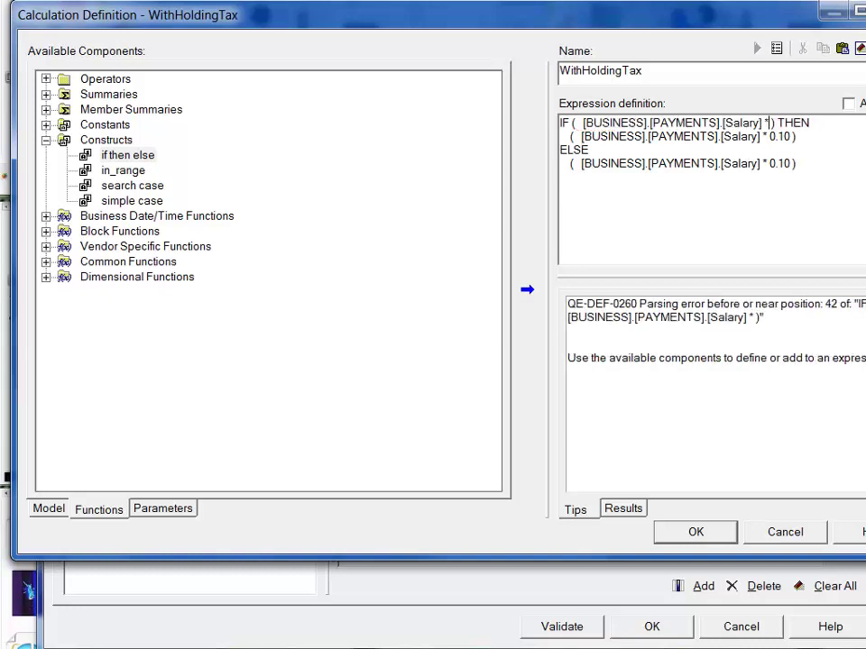
{"action": "key", "text": "BackSpace"}
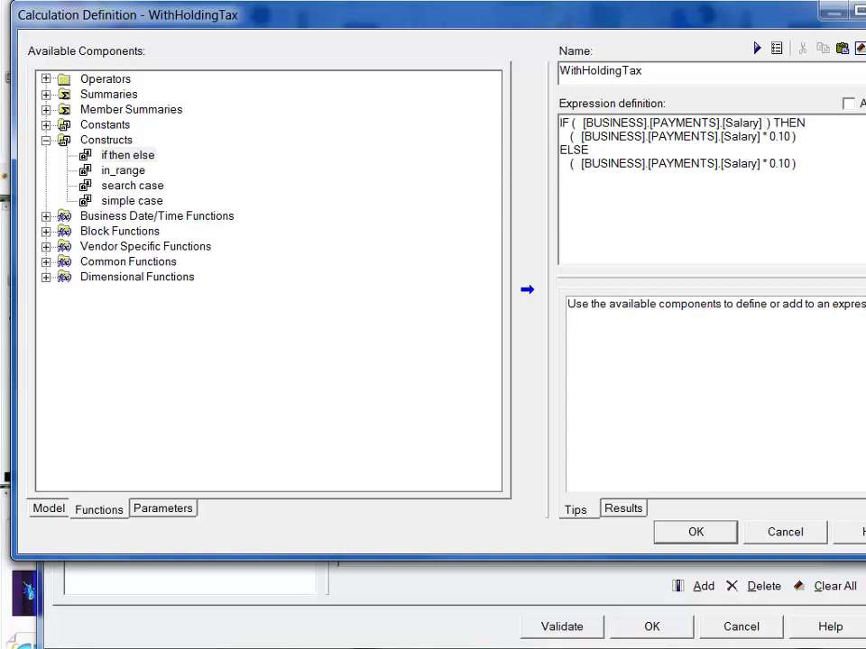
{"action": "type", "text": "< 10"}
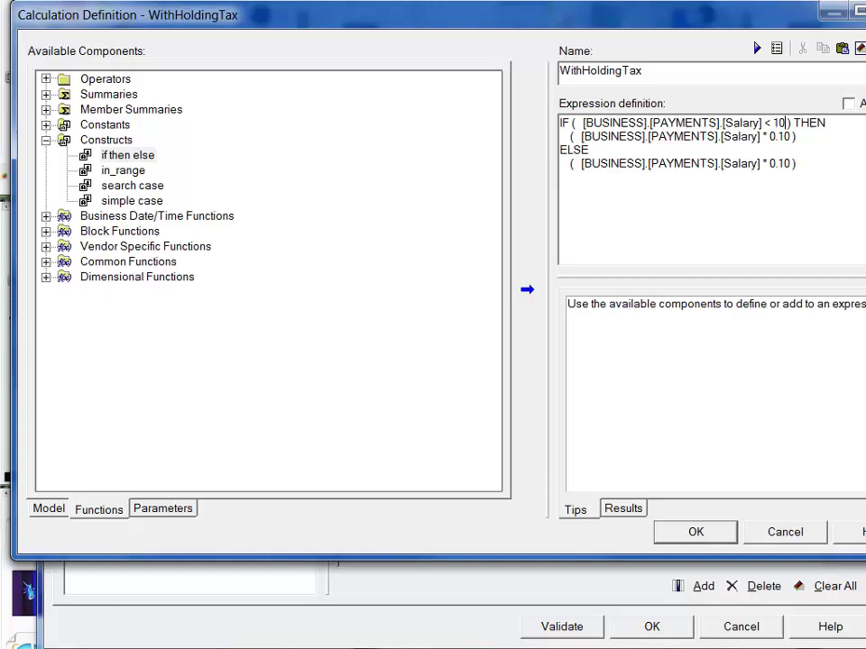
{"action": "type", "text": "0000"}
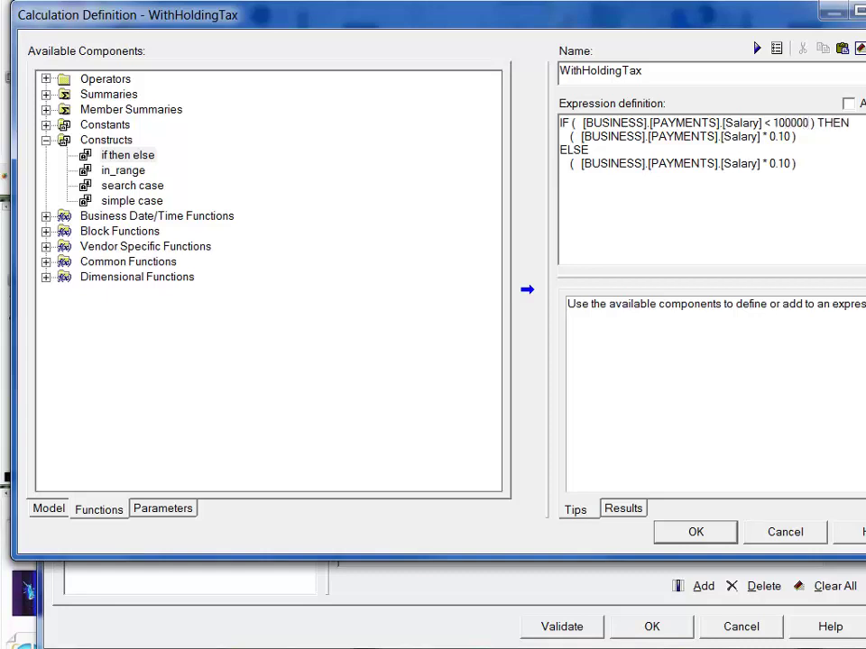
{"action": "type", "text": ".00"}
{"action": "left_click", "coordinate": [785, 136]}
{"action": "key", "text": "BackSpace"}
{"action": "type", "text": "5"}
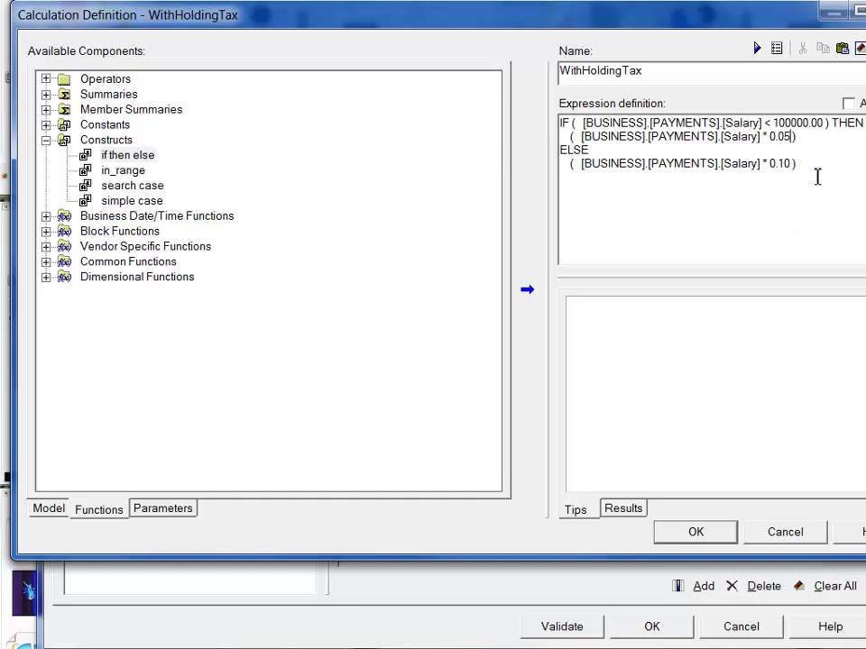
{"action": "left_click_drag", "start_coordinate": [819, 172], "coordinate": [767, 169]}
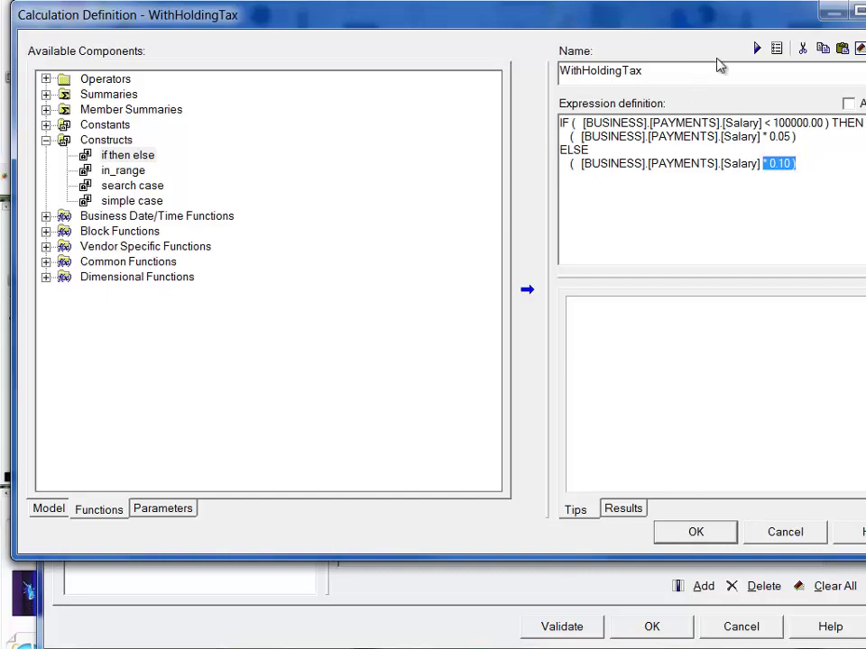
- Test and confirm the new calculation, then check rows 4 and 5's Salary and WithHoldingTax
{"action": "left_click", "coordinate": [757, 49]}
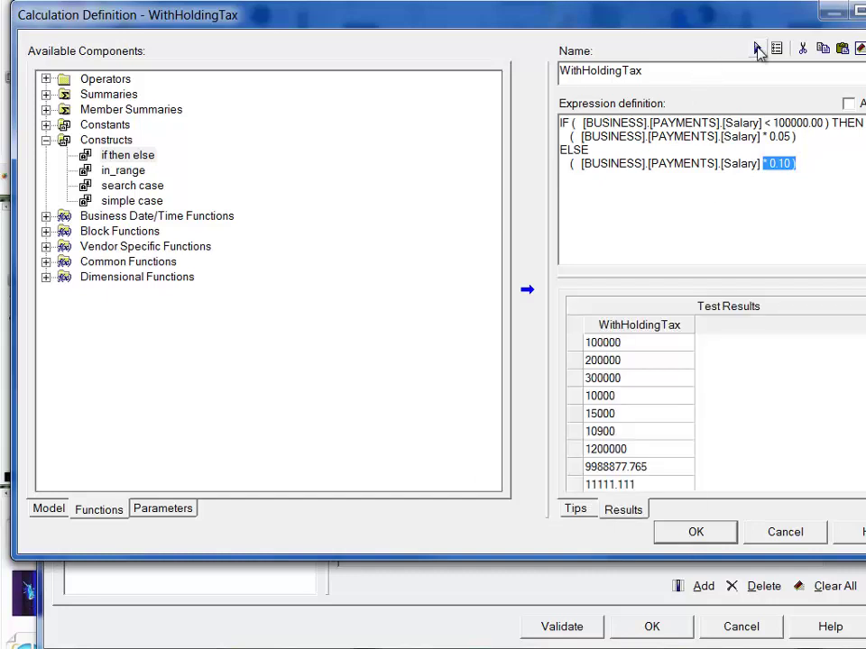
{"action": "left_click", "coordinate": [706, 534]}
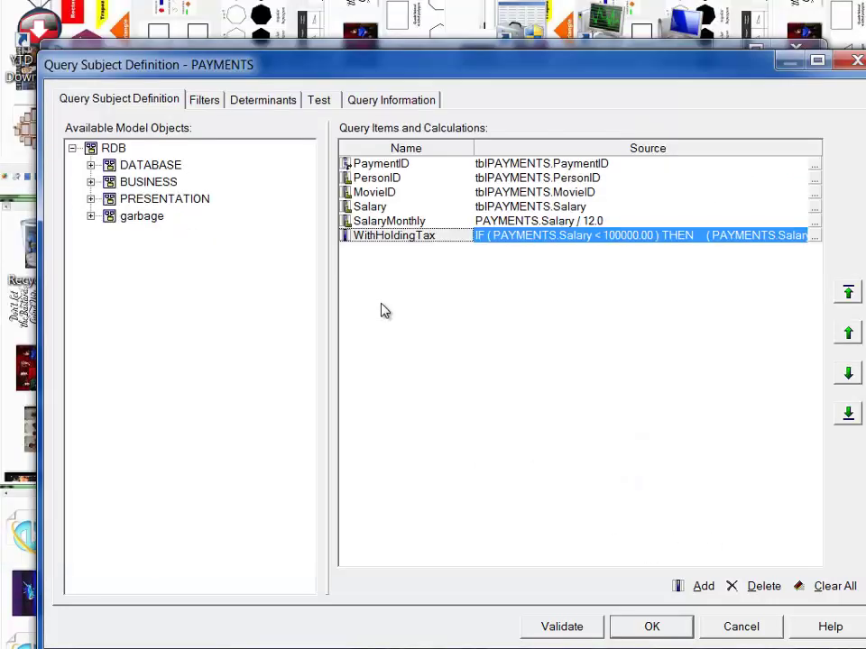
{"action": "left_click", "coordinate": [326, 104]}
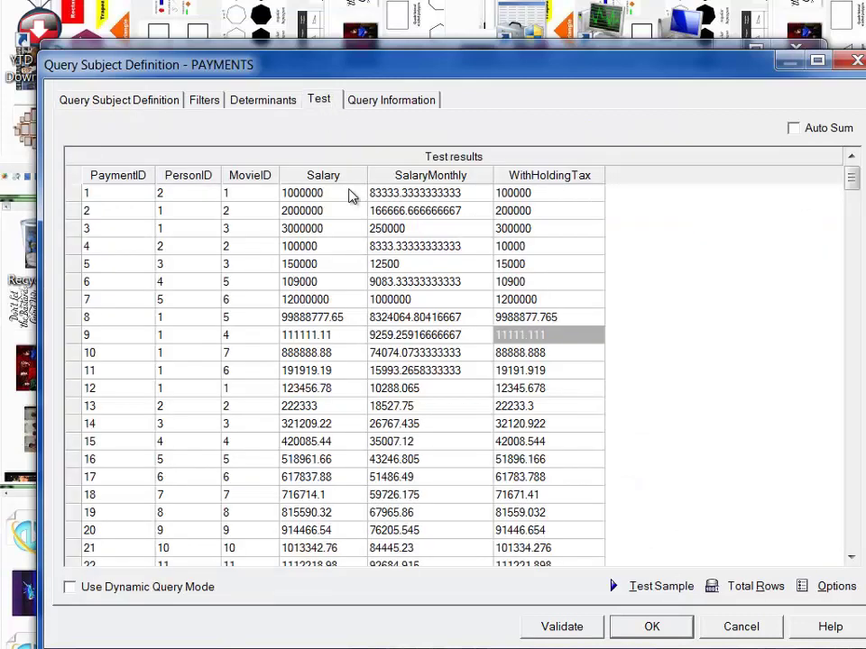
{"action": "left_click", "coordinate": [658, 588]}
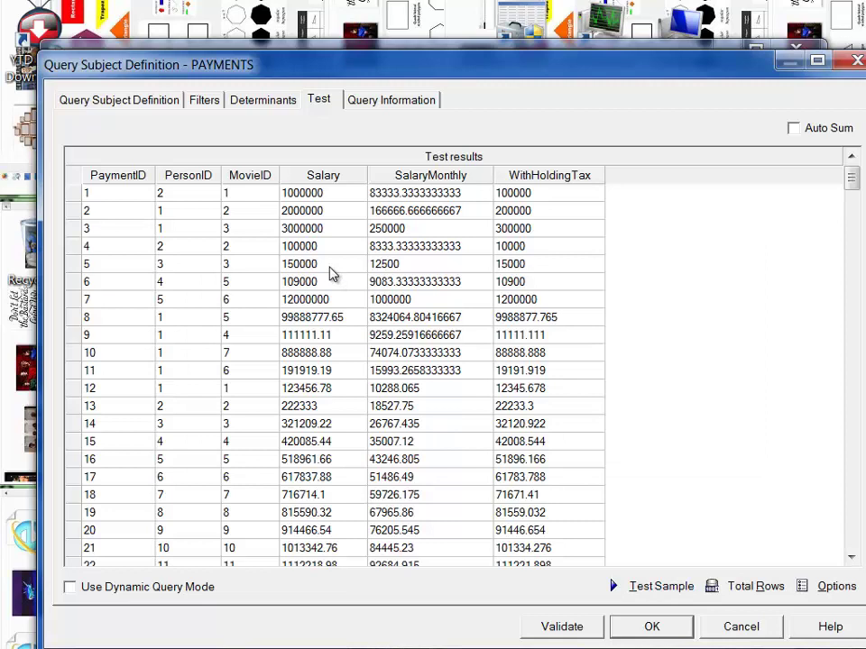
{"action": "left_click", "coordinate": [300, 249]}
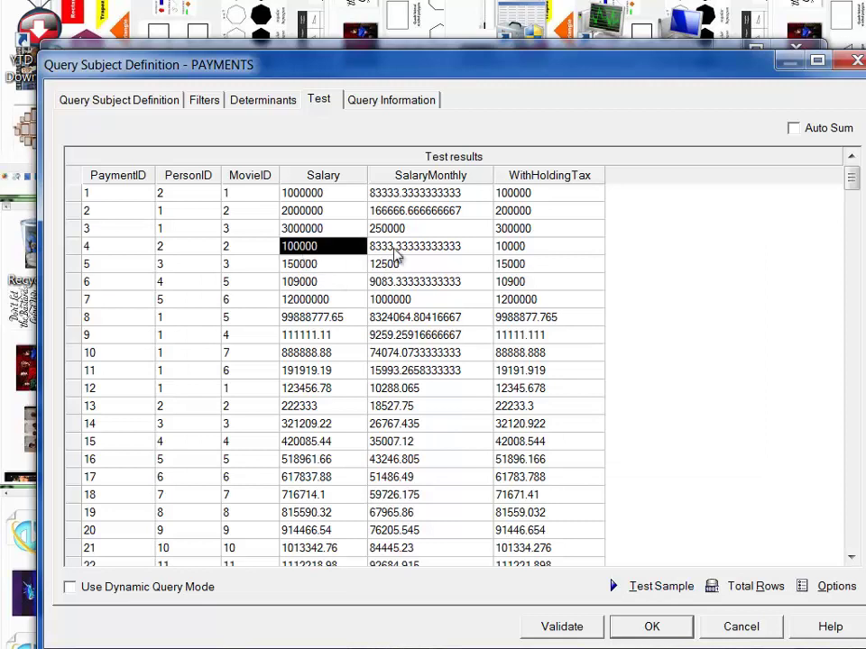
{"action": "left_click", "coordinate": [516, 254]}
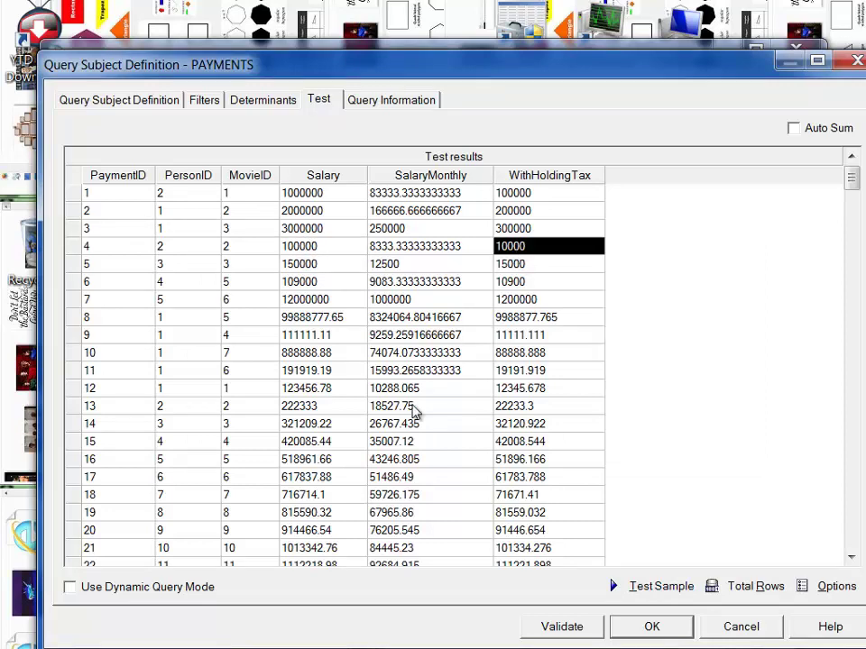
{"action": "left_click", "coordinate": [311, 267]}
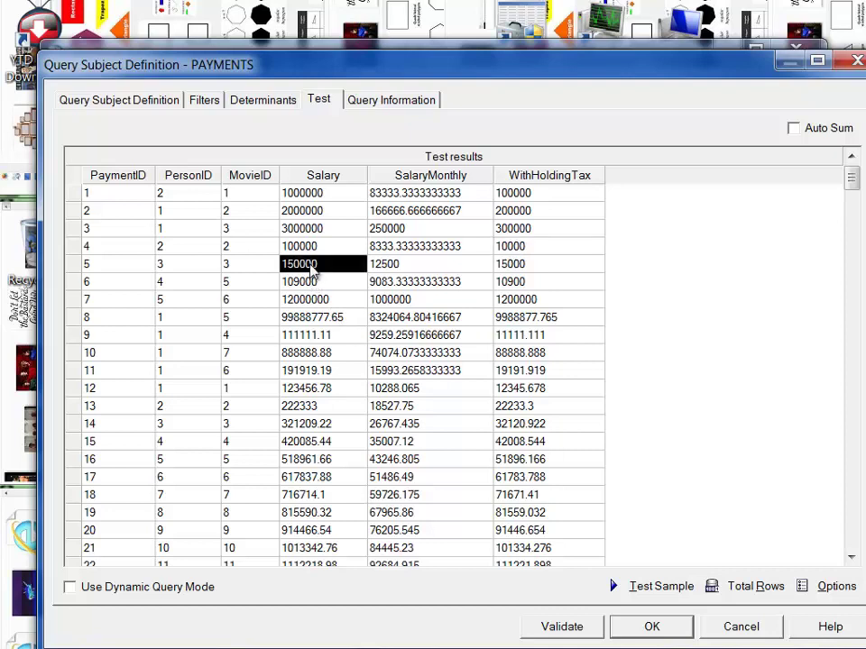
{"action": "left_click", "coordinate": [512, 266]}
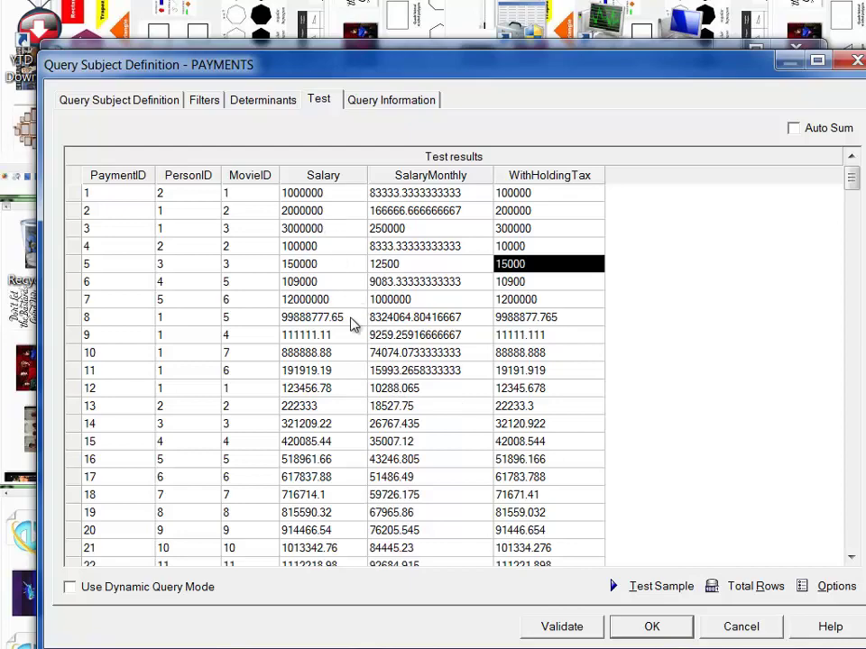
- Scroll through the PAYMENTS test results, then switch to the Access main menu form
{"action": "scroll", "coordinate": [351, 324], "scroll_direction": "down", "scroll_amount": 2}
{"action": "scroll", "coordinate": [352, 324], "scroll_direction": "down", "scroll_amount": 1}
{"action": "scroll", "coordinate": [352, 325], "scroll_direction": "down", "scroll_amount": 4}
{"action": "scroll", "coordinate": [352, 324], "scroll_direction": "down", "scroll_amount": 5}
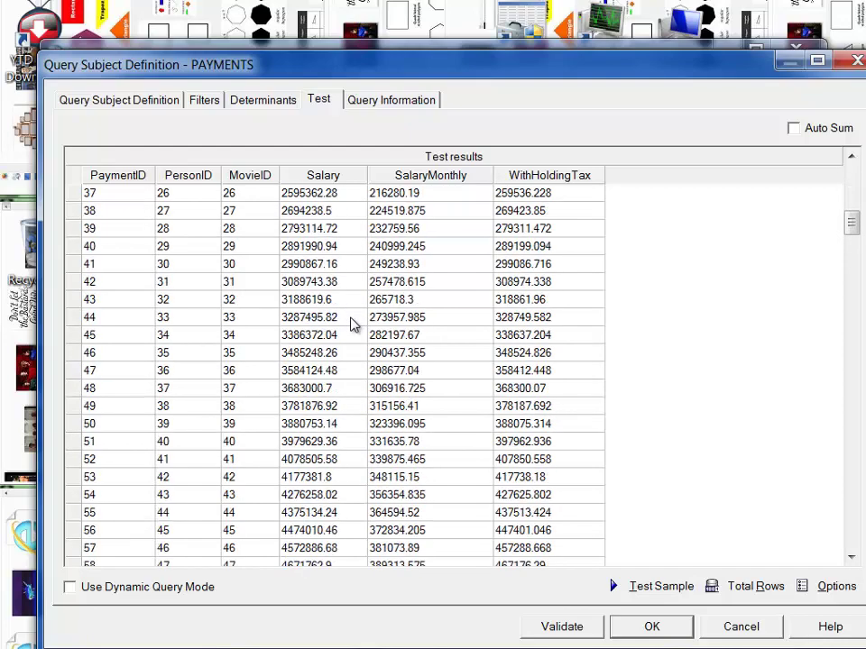
{"action": "scroll", "coordinate": [352, 324], "scroll_direction": "down", "scroll_amount": 3}
{"action": "scroll", "coordinate": [351, 324], "scroll_direction": "down", "scroll_amount": 3}
{"action": "scroll", "coordinate": [352, 324], "scroll_direction": "up", "scroll_amount": 4}
{"action": "scroll", "coordinate": [351, 325], "scroll_direction": "down", "scroll_amount": 2}
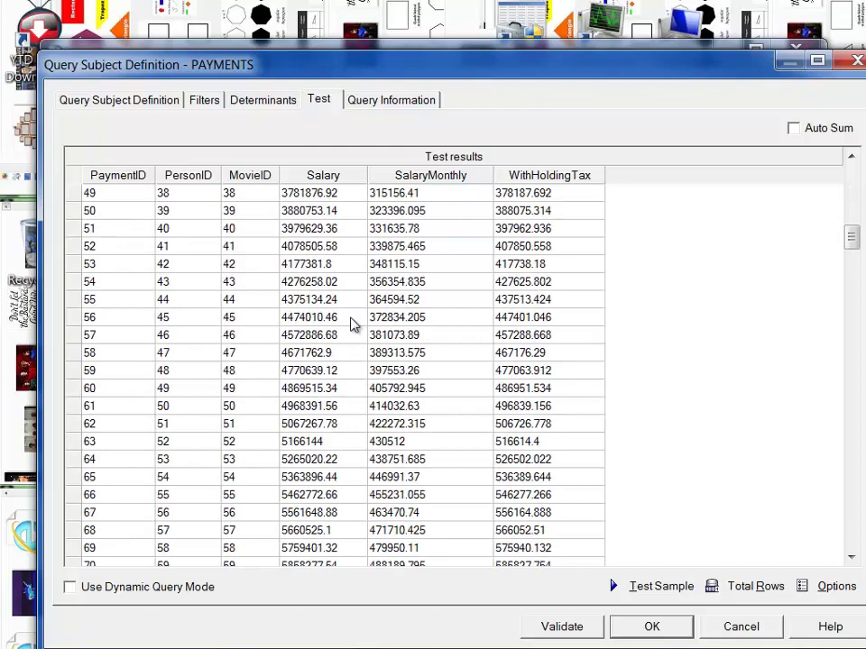
{"action": "scroll", "coordinate": [352, 324], "scroll_direction": "down", "scroll_amount": 6}
{"action": "scroll", "coordinate": [351, 326], "scroll_direction": "down", "scroll_amount": 5}
{"action": "scroll", "coordinate": [350, 331], "scroll_direction": "up", "scroll_amount": 3}
{"action": "scroll", "coordinate": [350, 335], "scroll_direction": "up", "scroll_amount": 4}
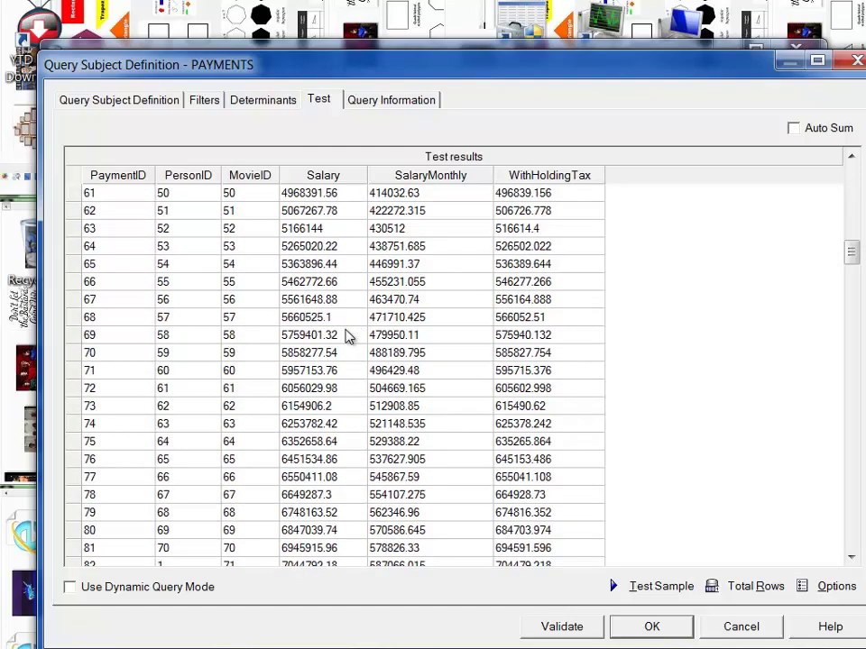
{"action": "scroll", "coordinate": [350, 336], "scroll_direction": "down", "scroll_amount": 9}
{"action": "scroll", "coordinate": [350, 336], "scroll_direction": "down", "scroll_amount": 4}
{"action": "scroll", "coordinate": [349, 335], "scroll_direction": "down", "scroll_amount": 3}
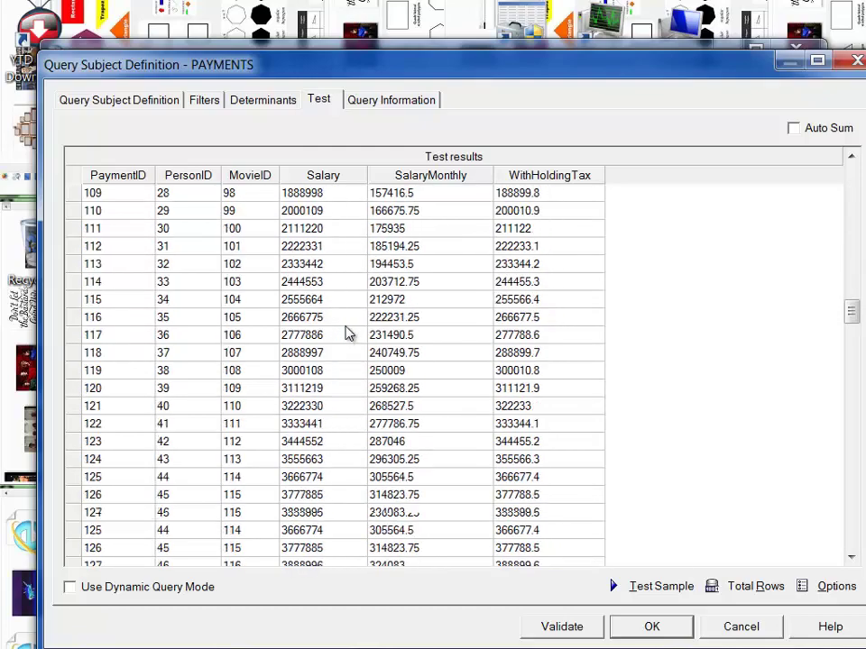
{"action": "scroll", "coordinate": [350, 334], "scroll_direction": "down", "scroll_amount": 4}
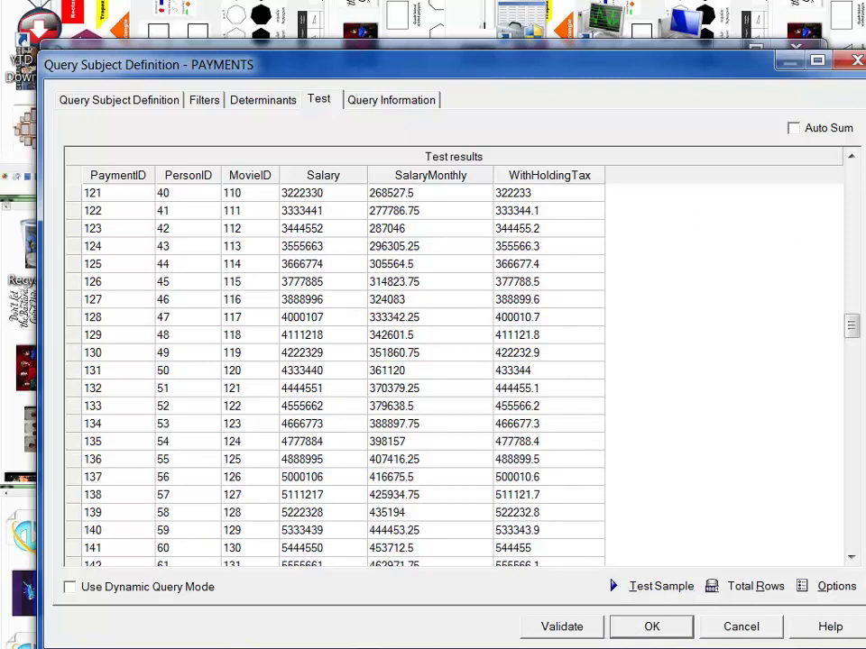
{"action": "key", "text": "alt+Tab"}
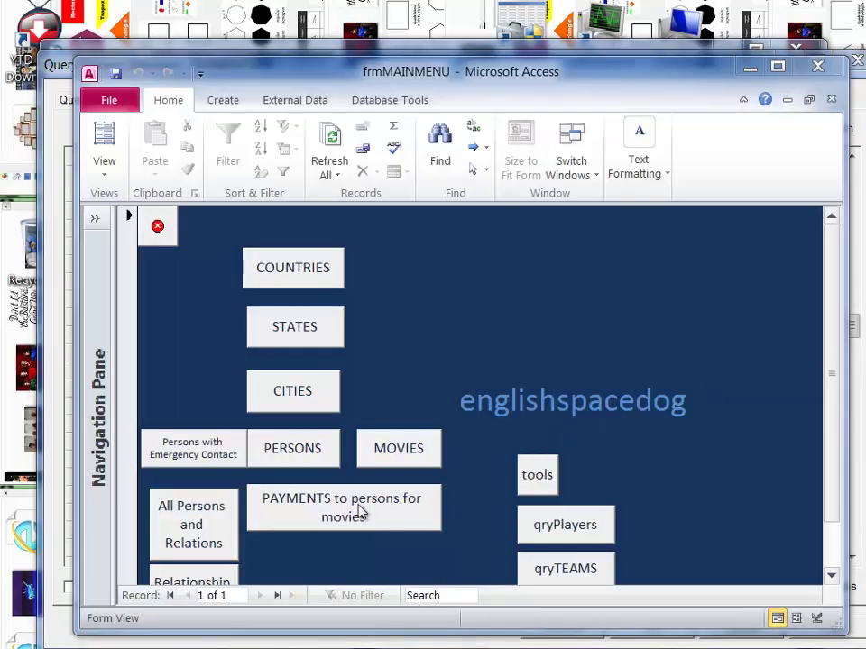
- Open the PAYMENTS form in Access and change the first salary to 99,999.99
{"action": "left_click", "coordinate": [319, 517]}
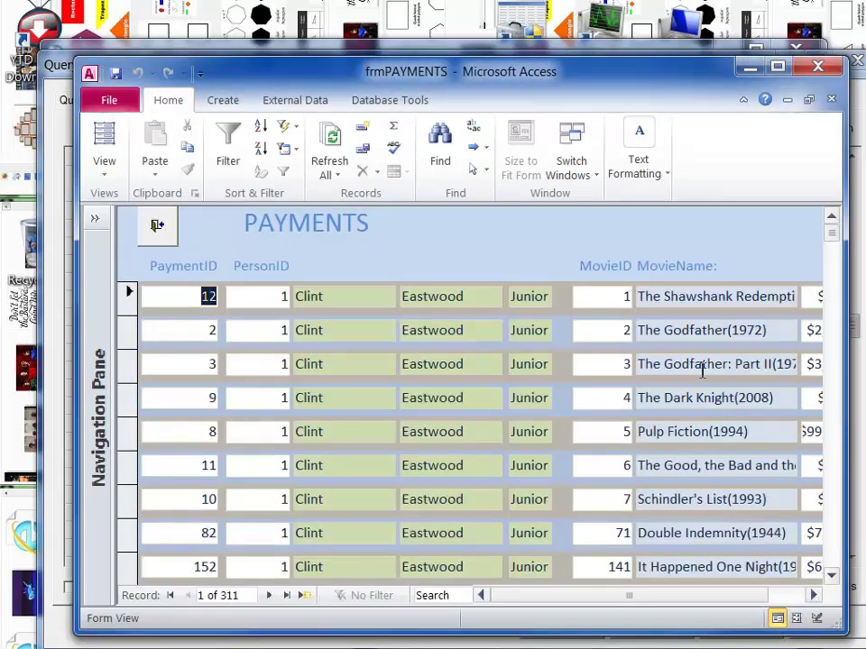
{"action": "left_click", "coordinate": [778, 595]}
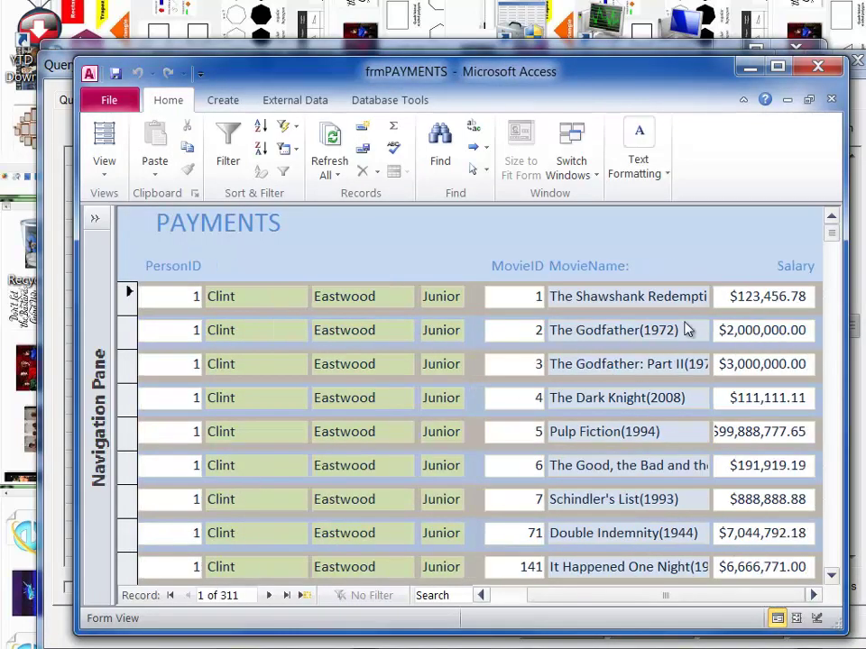
{"action": "left_click", "coordinate": [724, 298]}
{"action": "key", "text": "ctrl+c"}
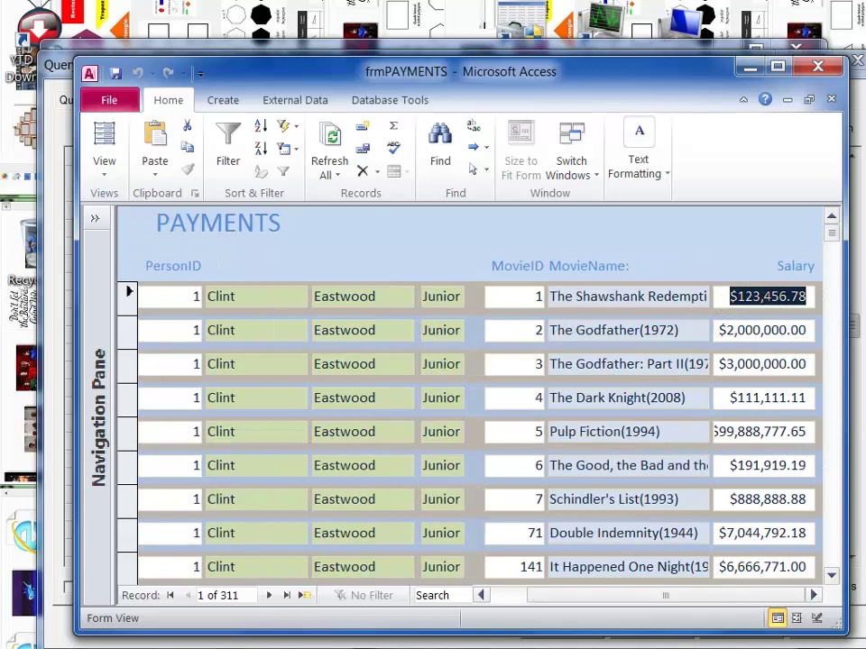
{"action": "type", "text": "99"}
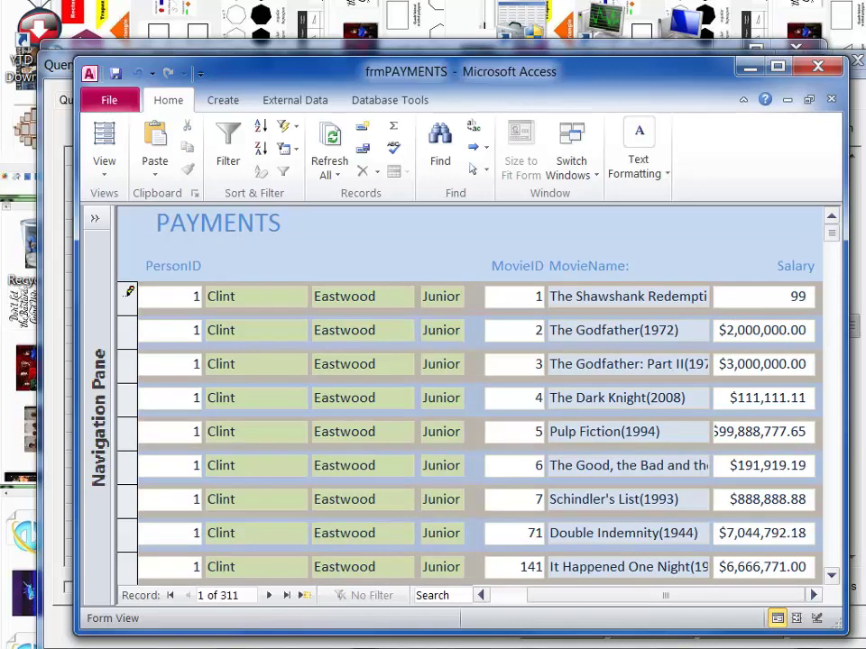
{"action": "type", "text": "999.99"}
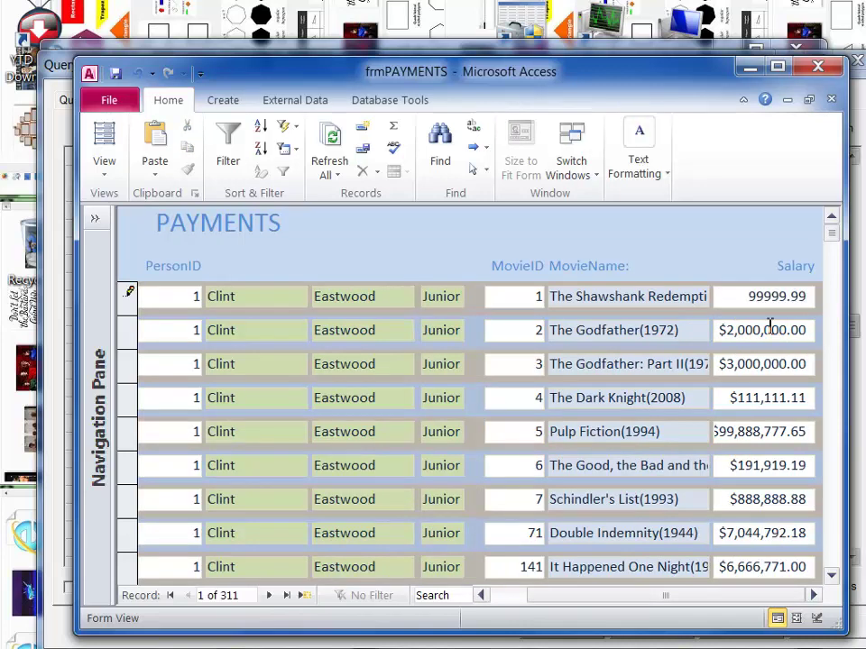
{"action": "left_click", "coordinate": [724, 333]}
- Change the next two salaries to 99,888.88 and 77, then close the form and Access
{"action": "double_click", "coordinate": [724, 333]}
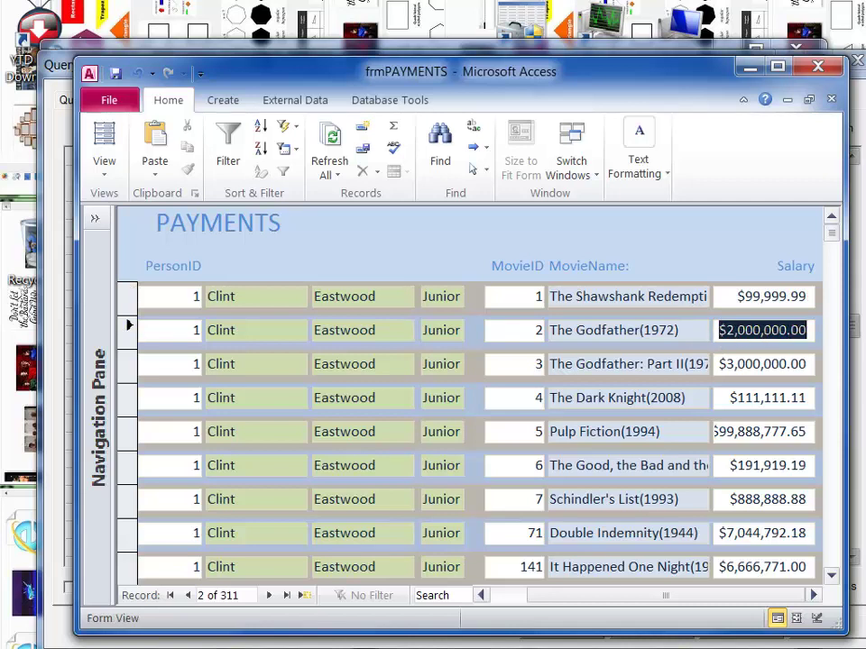
{"action": "type", "text": "99888"}
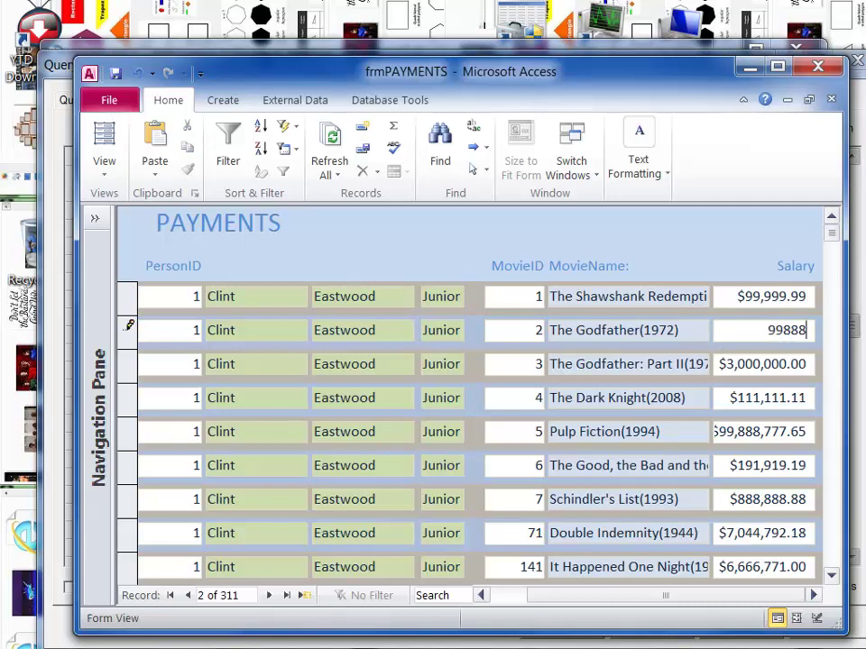
{"action": "type", "text": "8.88"}
{"action": "left_click", "coordinate": [726, 365]}
{"action": "double_click", "coordinate": [726, 365]}
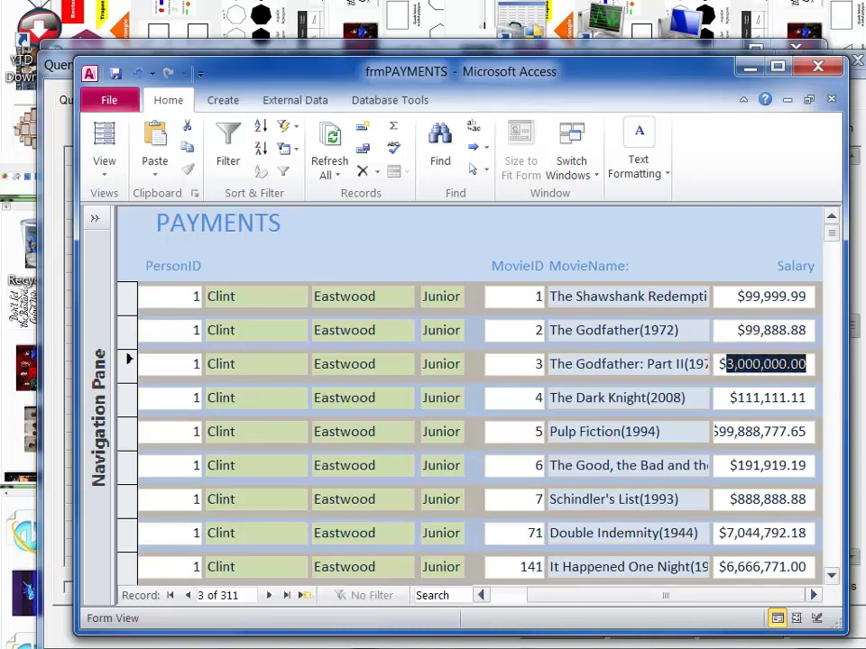
{"action": "type", "text": "77"}
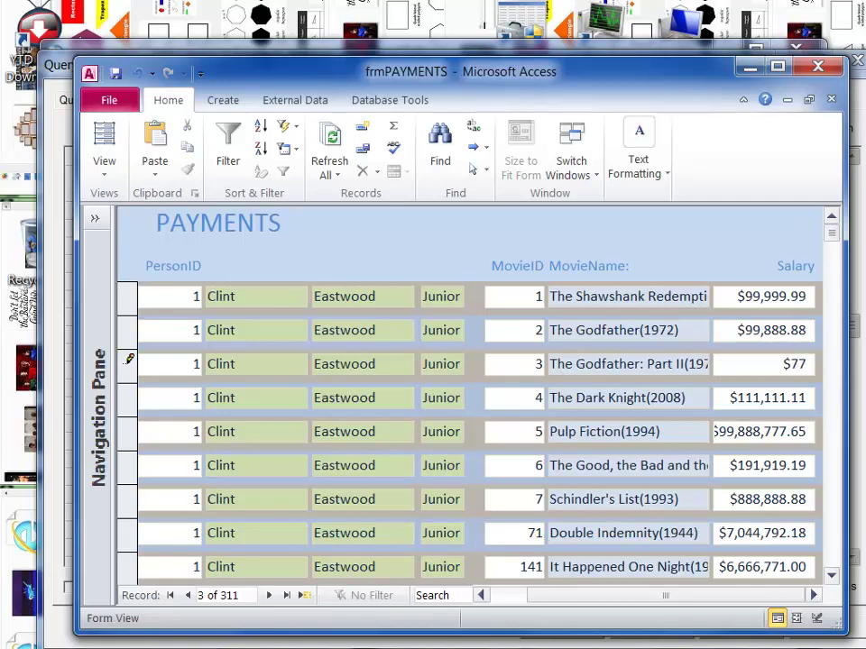
{"action": "key", "text": "Tab"}
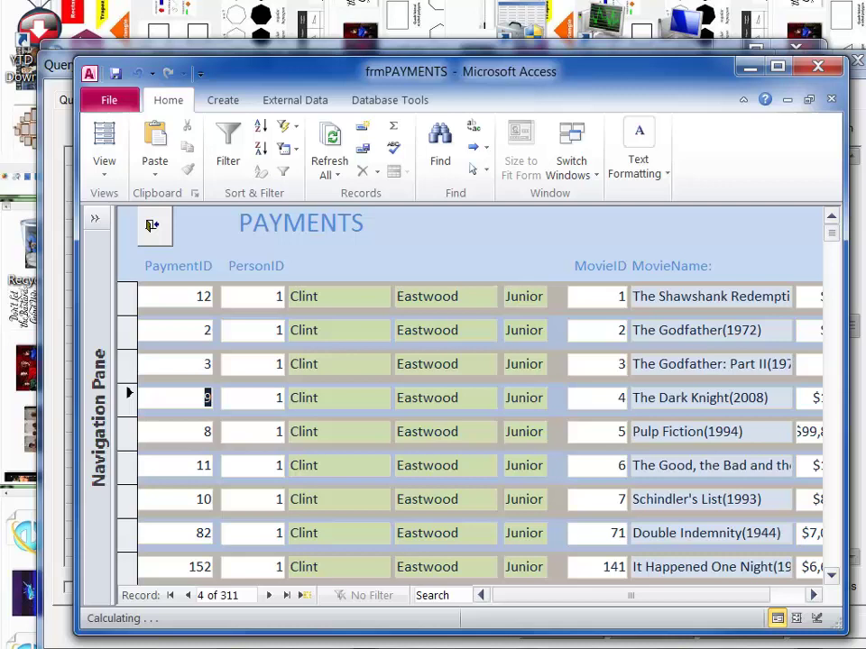
{"action": "left_click", "coordinate": [164, 223]}
{"action": "left_click", "coordinate": [826, 72]}
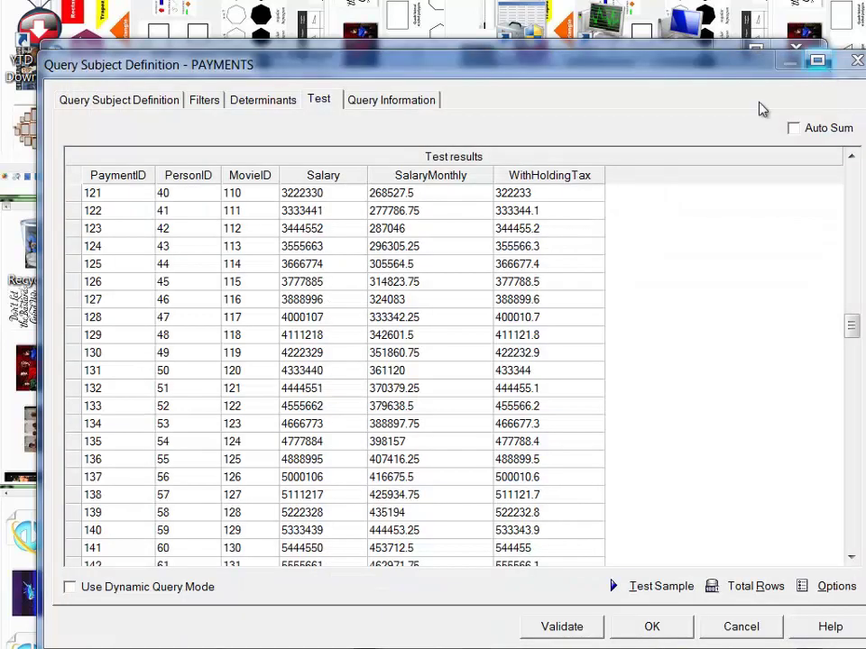
- Rerun the test sample: 77 is taxed 3.85 and 99888.88 is taxed 4994.444; then validate
{"action": "left_click", "coordinate": [657, 590]}
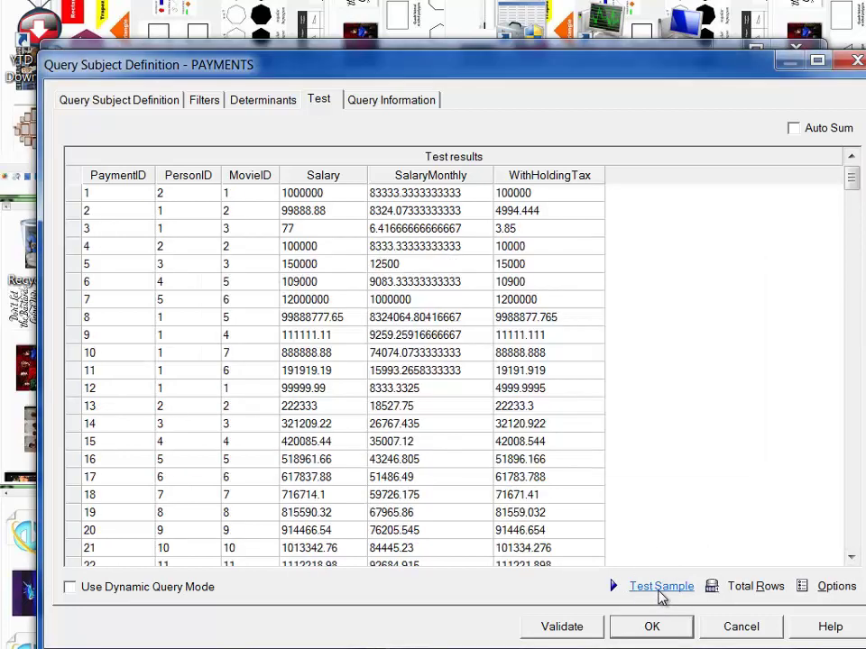
{"action": "left_click", "coordinate": [325, 232]}
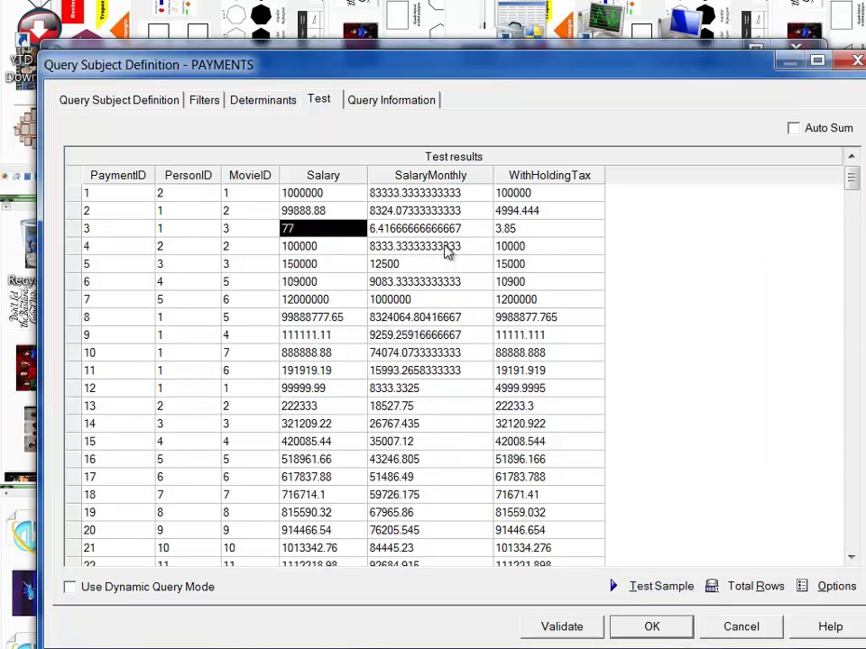
{"action": "left_click", "coordinate": [530, 232]}
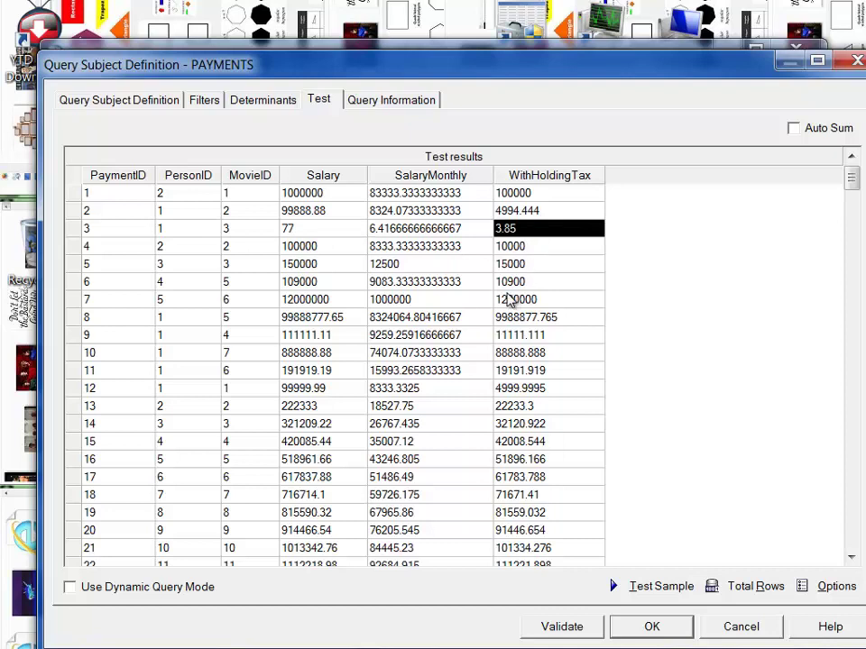
{"action": "left_click", "coordinate": [334, 215]}
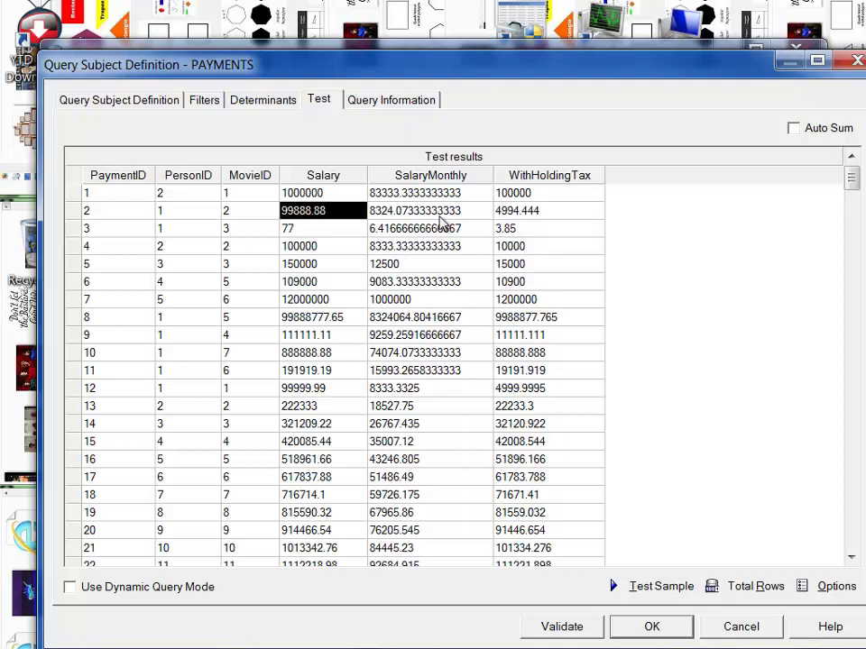
{"action": "left_click", "coordinate": [523, 216]}
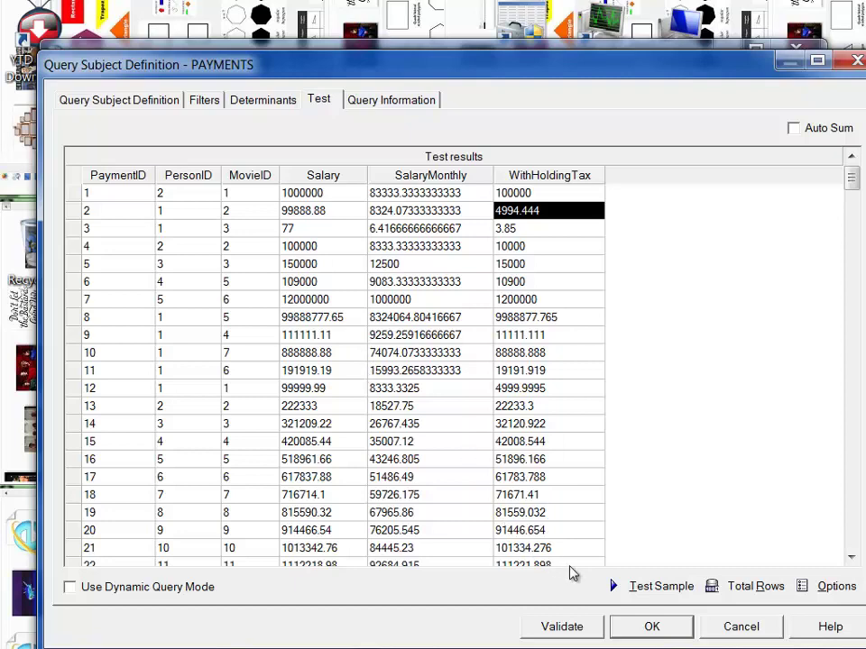
{"action": "left_click", "coordinate": [573, 626]}
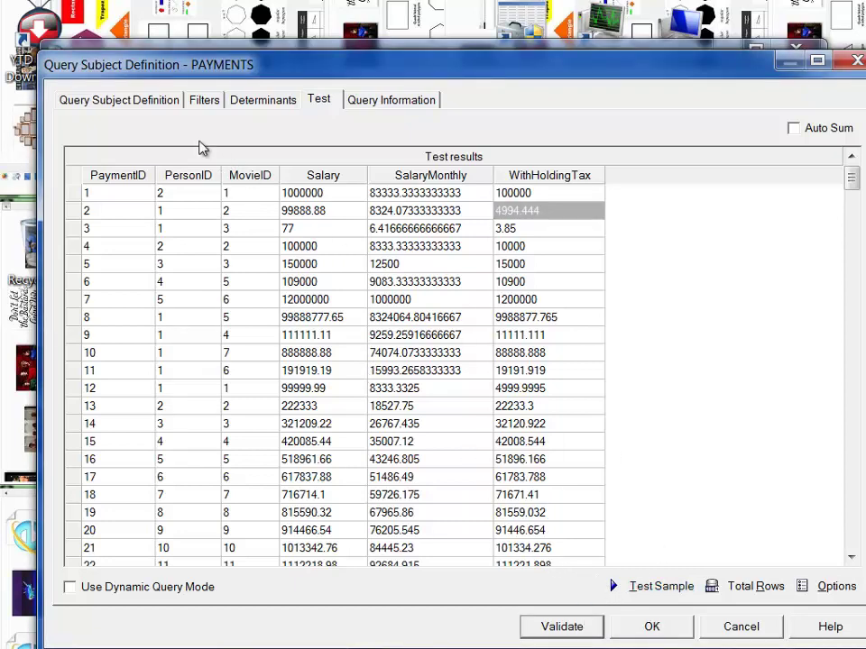
{"action": "left_click", "coordinate": [158, 104]}
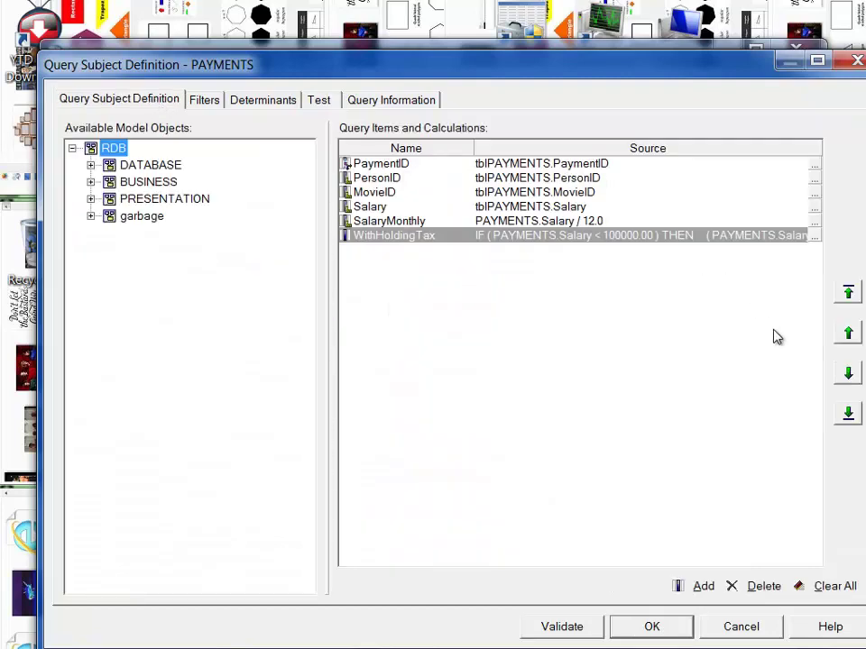
- Duplicate the IF-THEN-ELSE block at the top of the WithHoldingTax expression
{"action": "left_click", "coordinate": [814, 235]}
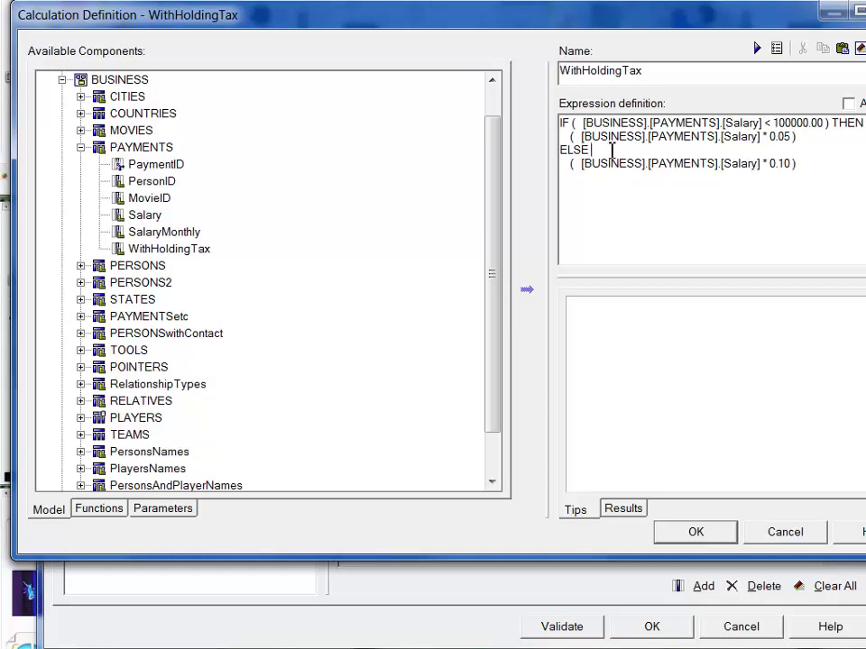
{"action": "left_click_drag", "start_coordinate": [590, 150], "coordinate": [521, 98]}
{"action": "key", "text": "ctrl+c"}
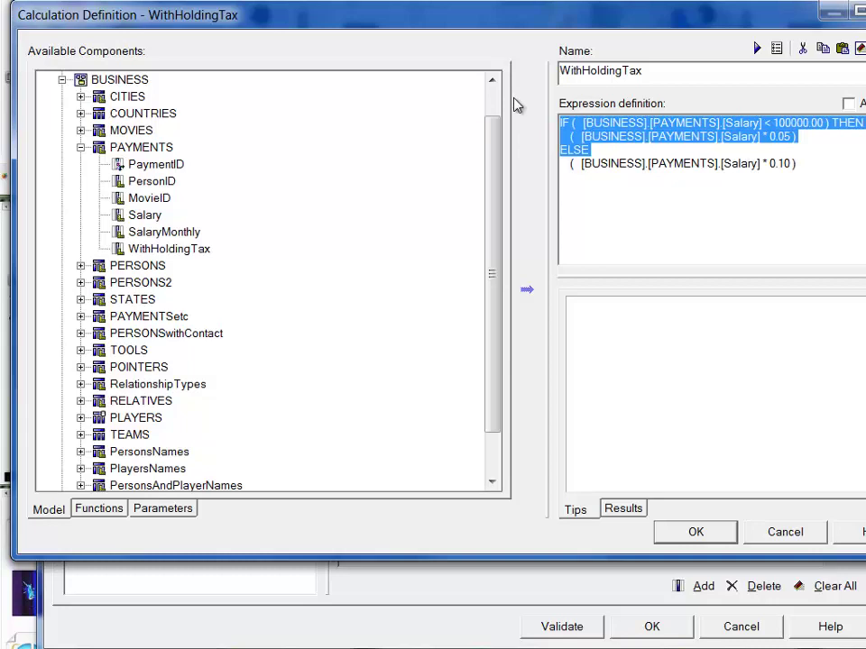
{"action": "left_click", "coordinate": [562, 128]}
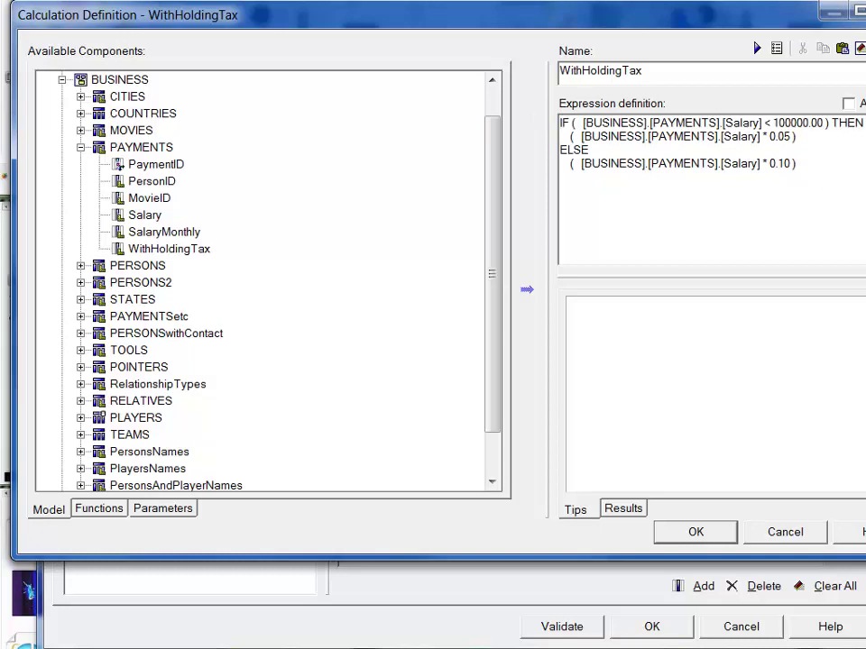
{"action": "key", "text": "Return"}
{"action": "key", "text": "Return"}
{"action": "key", "text": "Return"}
{"action": "key", "text": "Return"}
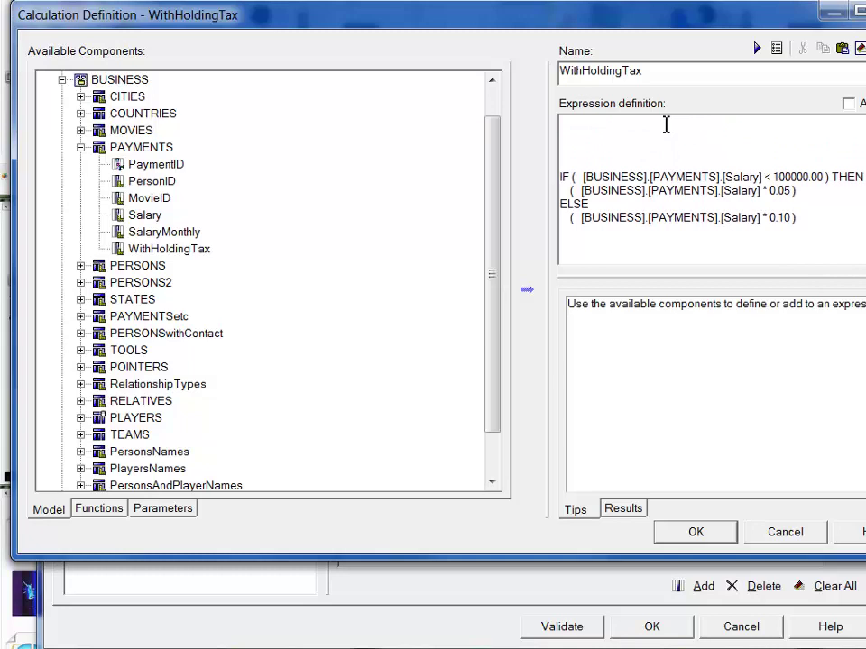
{"action": "key", "text": "ctrl+v"}
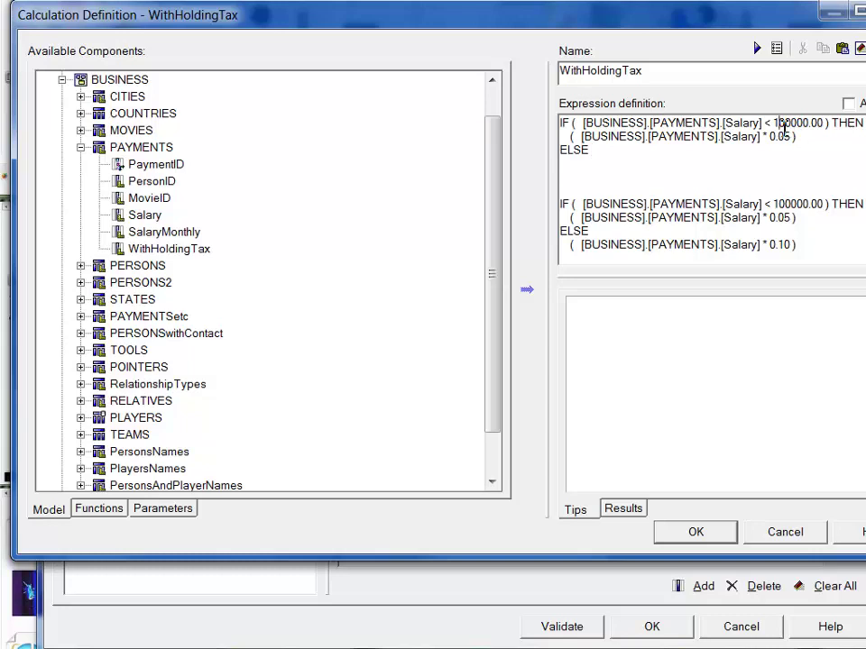
- Change the new first condition to Salary < 1000.00 at rate 0.02, and test it
{"action": "left_click", "coordinate": [784, 128]}
{"action": "key", "text": "BackSpace"}
{"action": "key", "text": "BackSpace"}
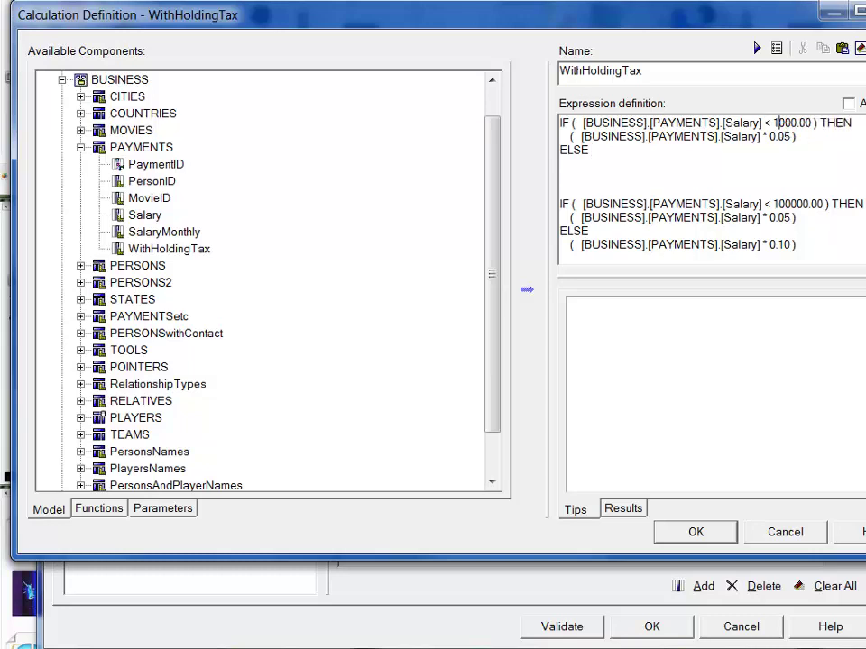
{"action": "key", "text": "Delete"}
{"action": "type", "text": "0"}
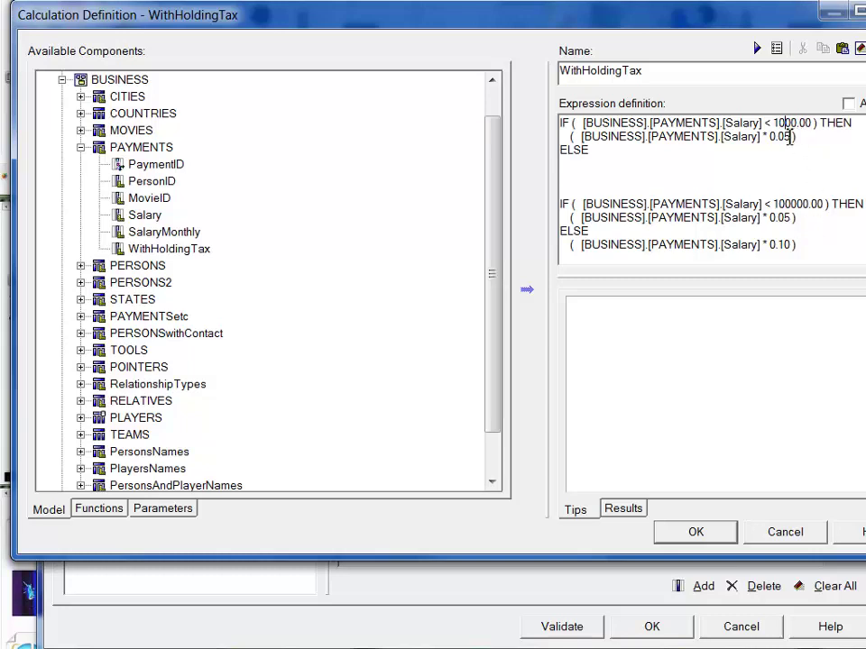
{"action": "key", "text": "Down"}
{"action": "key", "text": "Delete"}
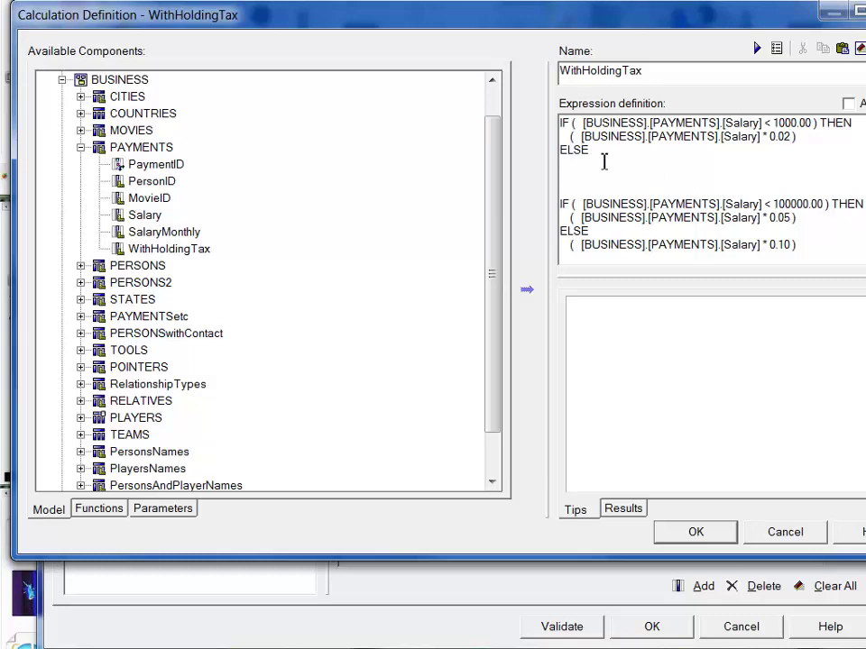
{"action": "left_click", "coordinate": [639, 161]}
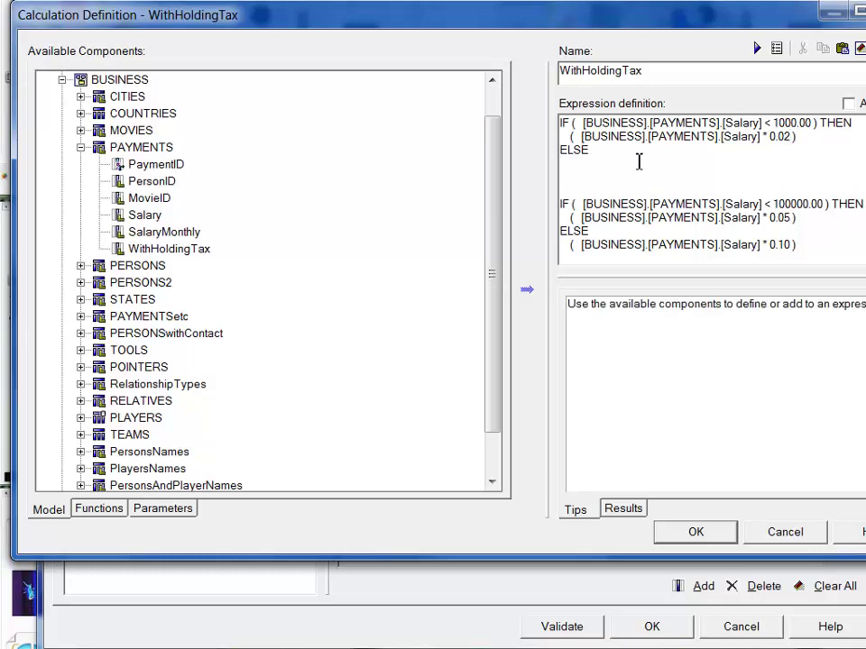
{"action": "key", "text": "Down"}
{"action": "key", "text": "Down"}
{"action": "key", "text": "Down"}
{"action": "left_click", "coordinate": [755, 49]}
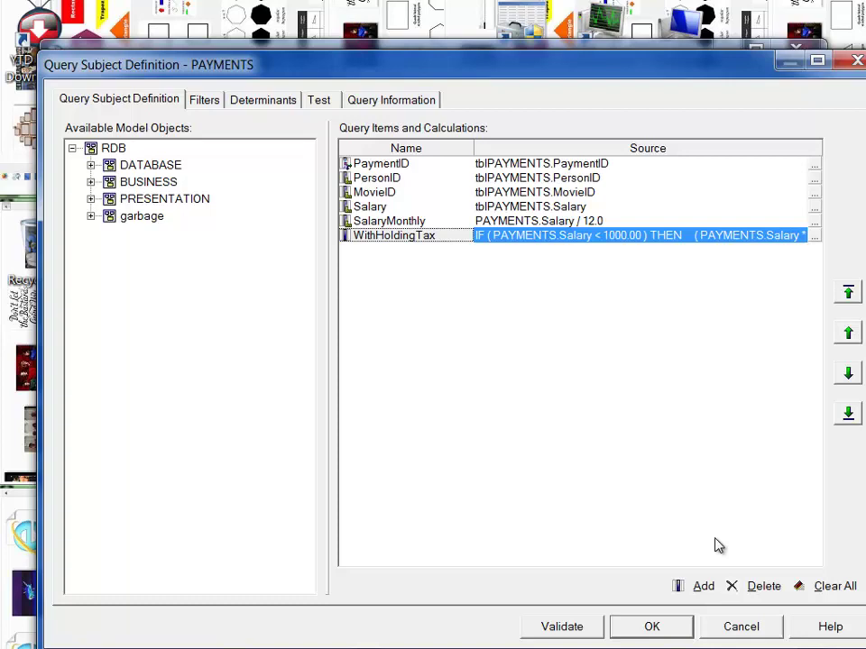
- Refresh and validate the test sample: 1000000 taxed 100000, 99888.88 taxed 4994.444, 77 taxed 1.54
{"action": "left_click", "coordinate": [580, 630]}
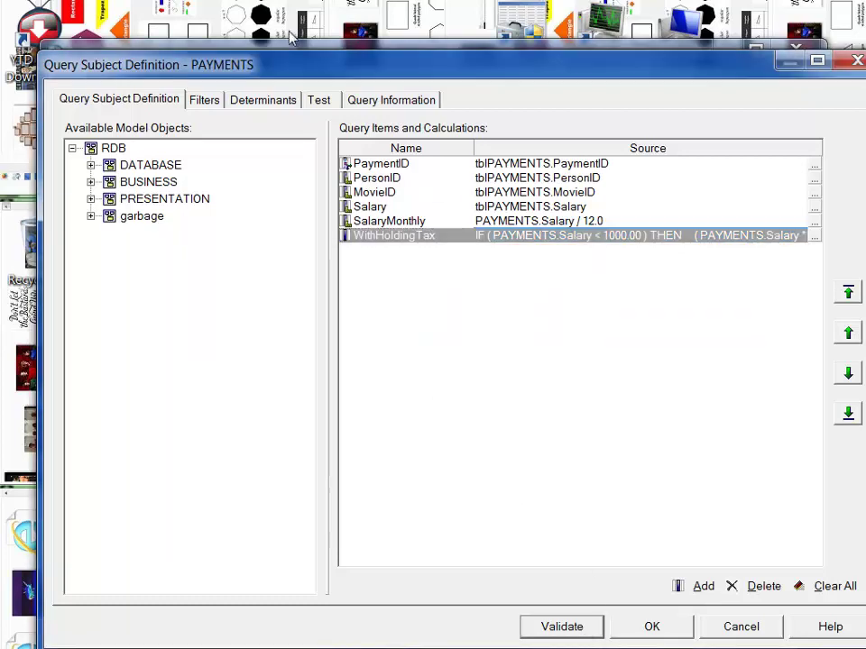
{"action": "left_click", "coordinate": [318, 100]}
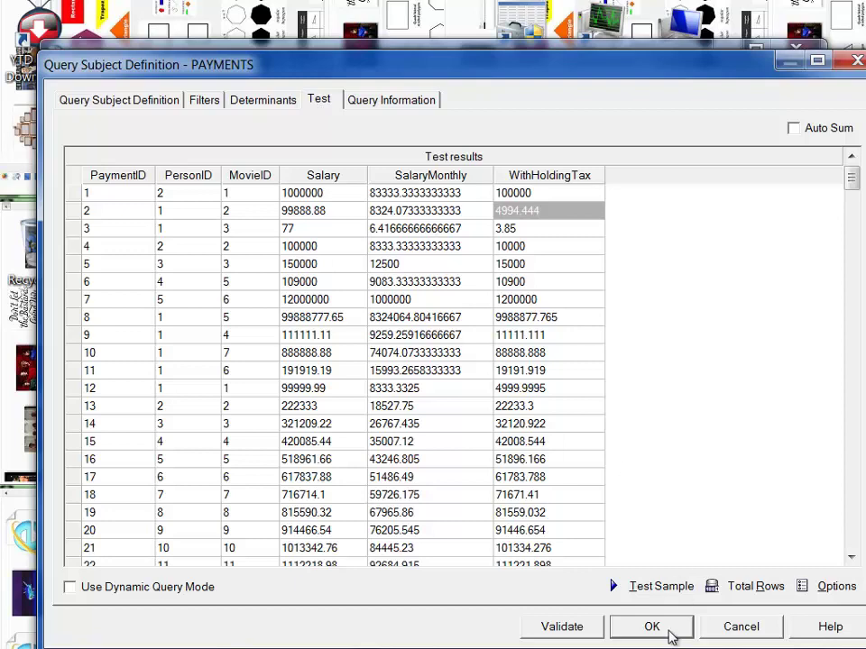
{"action": "left_click", "coordinate": [666, 587]}
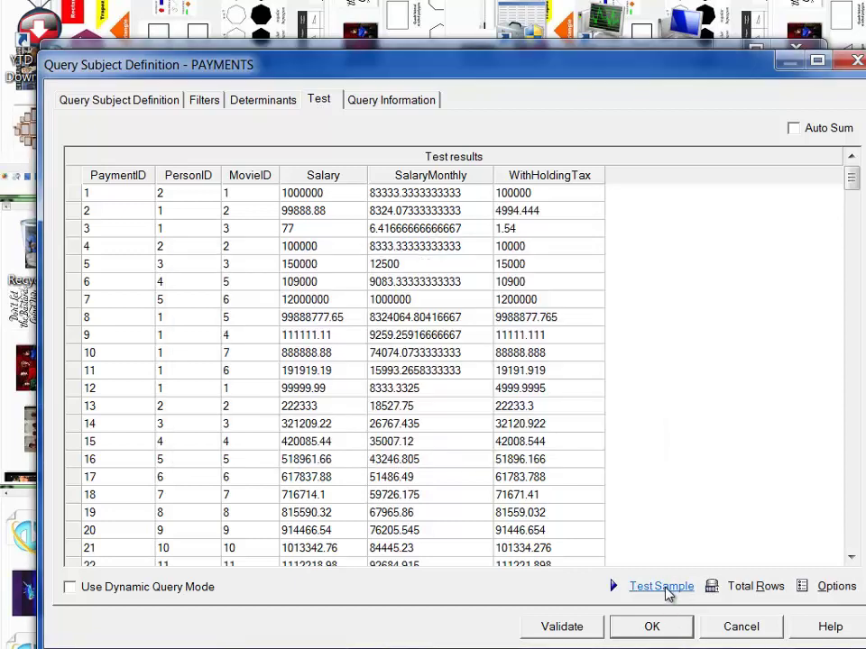
{"action": "left_click", "coordinate": [318, 232]}
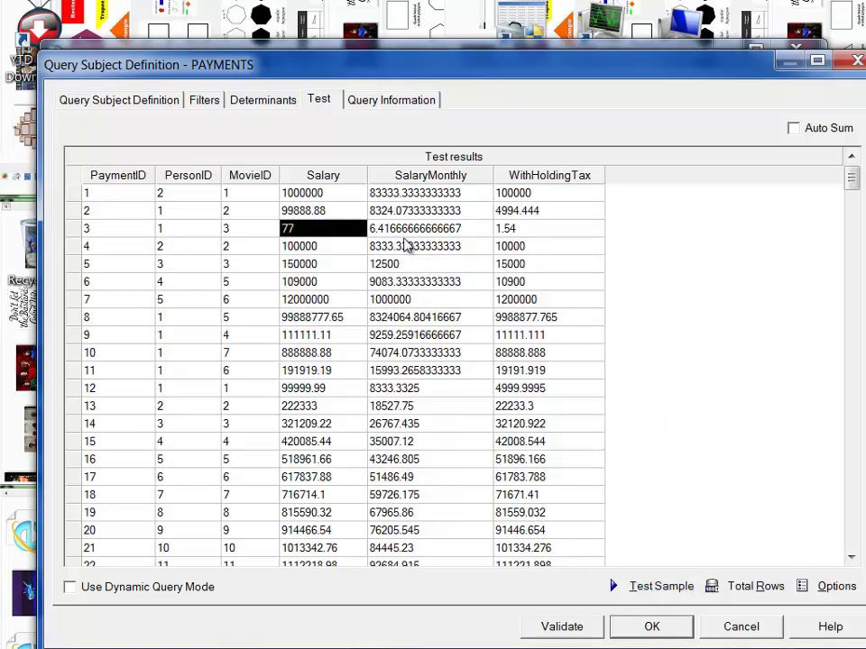
{"action": "left_click", "coordinate": [522, 236]}
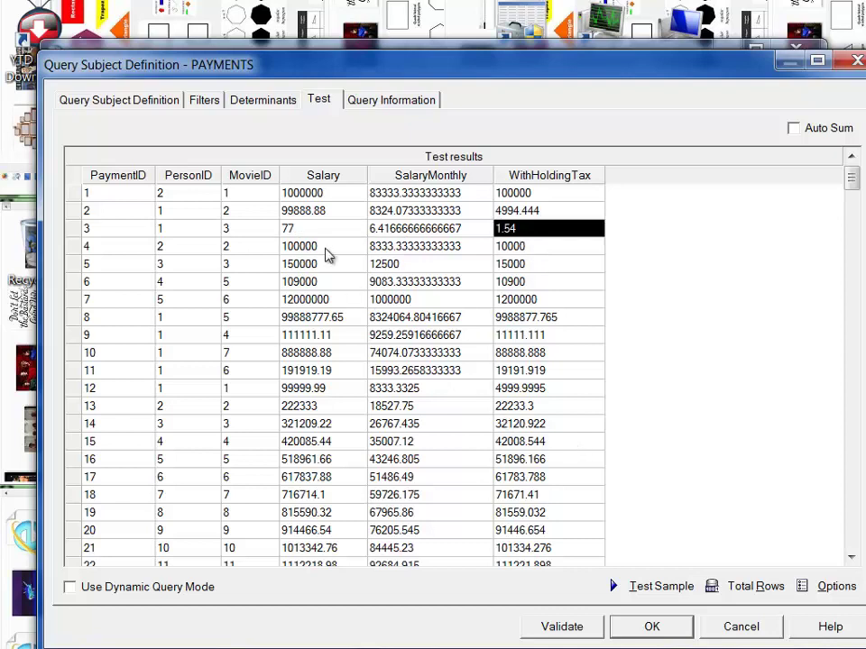
{"action": "left_click", "coordinate": [306, 212]}
{"action": "left_click", "coordinate": [516, 214]}
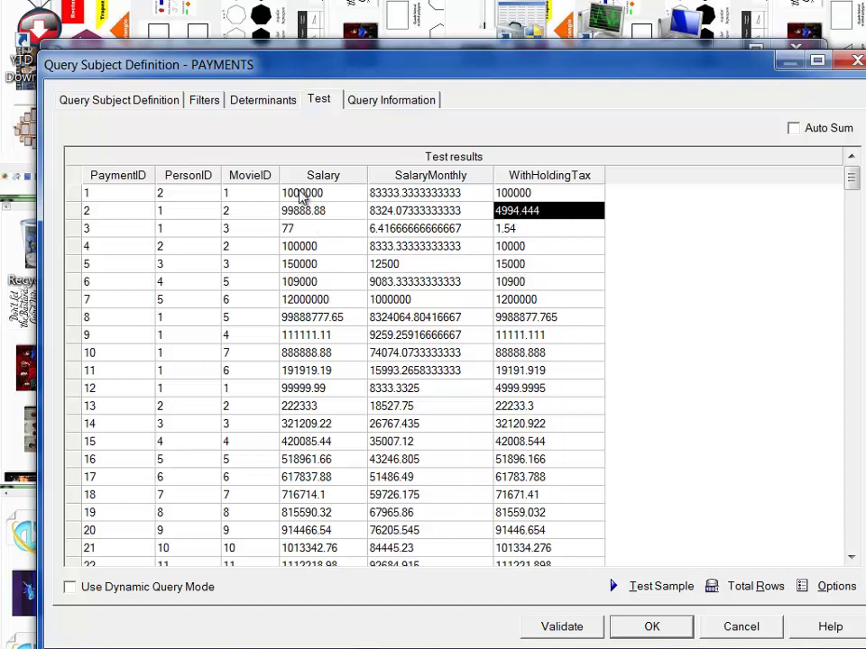
{"action": "left_click", "coordinate": [303, 193]}
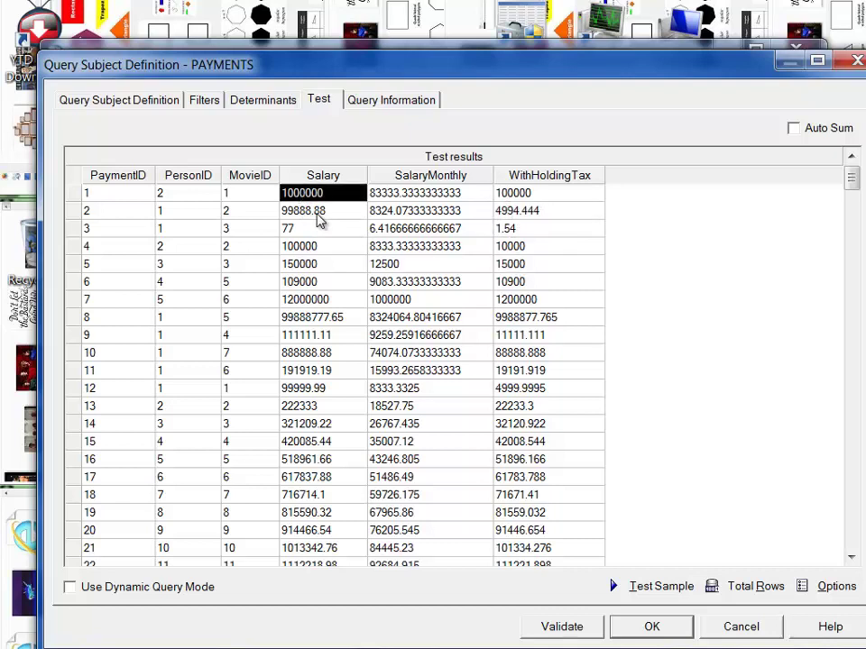
{"action": "left_click", "coordinate": [510, 194]}
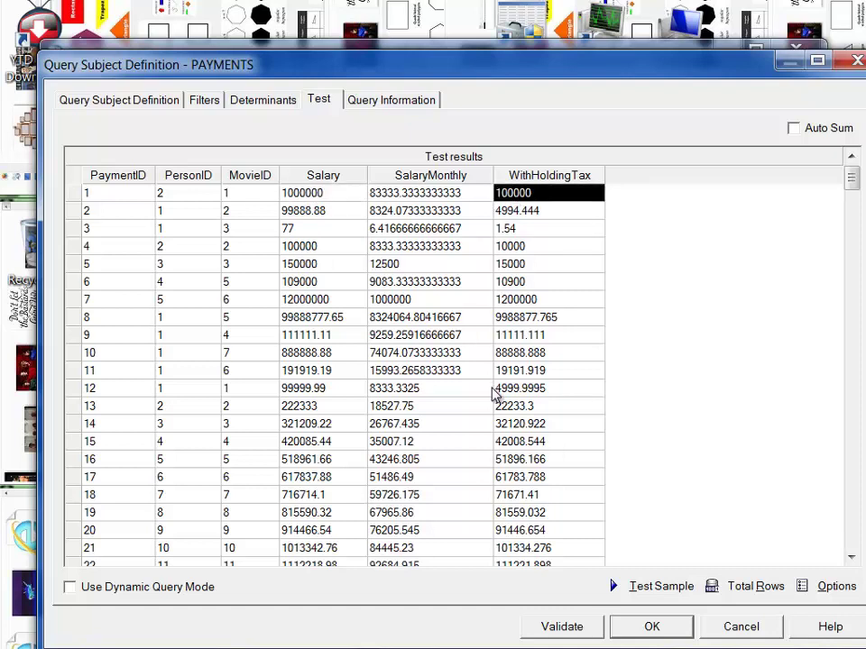
{"action": "left_click", "coordinate": [597, 631]}
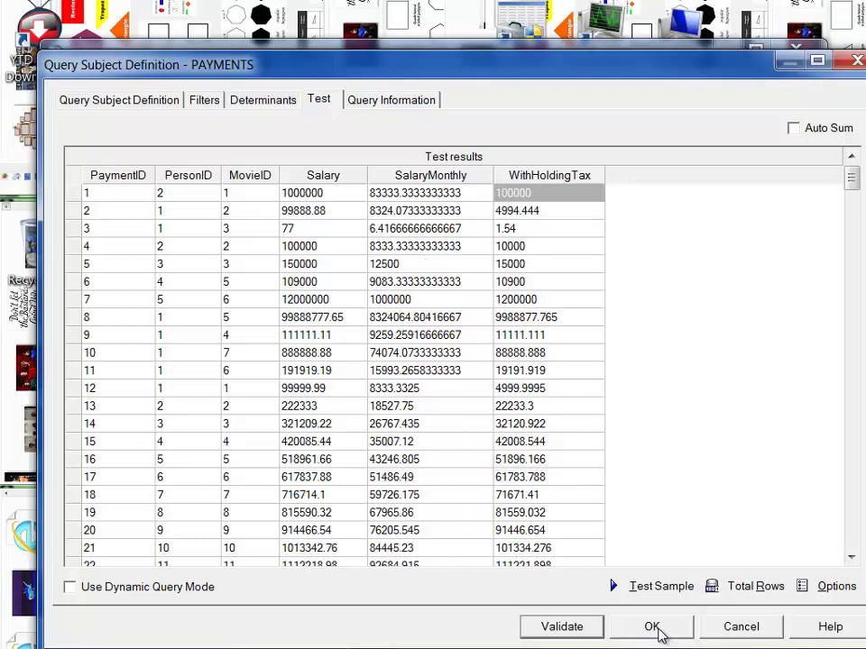
- Close the PAYMENTS definition, save the DEEPPURPLE project, and show the DEEPPURPLE package under Packages
{"action": "left_click", "coordinate": [654, 628]}
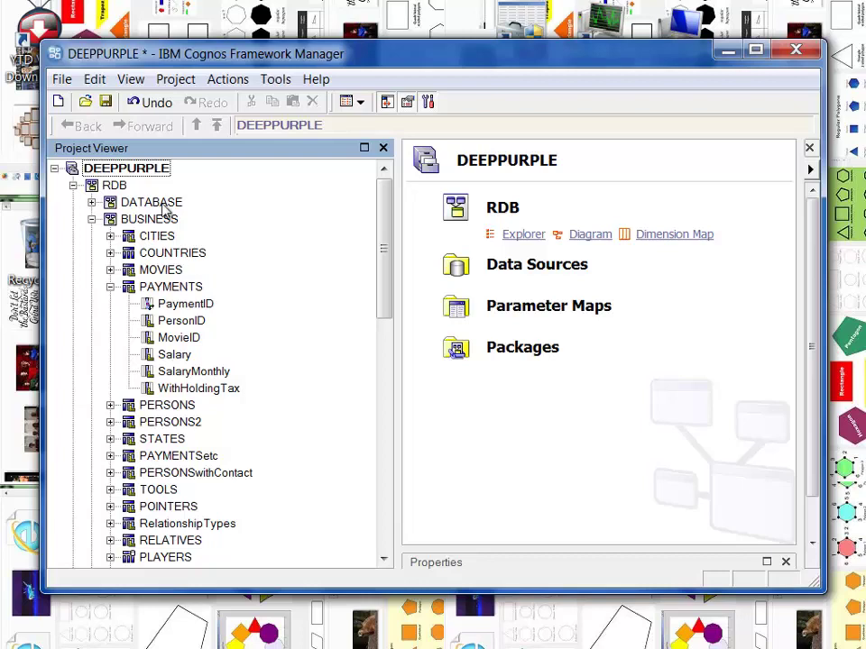
{"action": "left_click", "coordinate": [106, 102]}
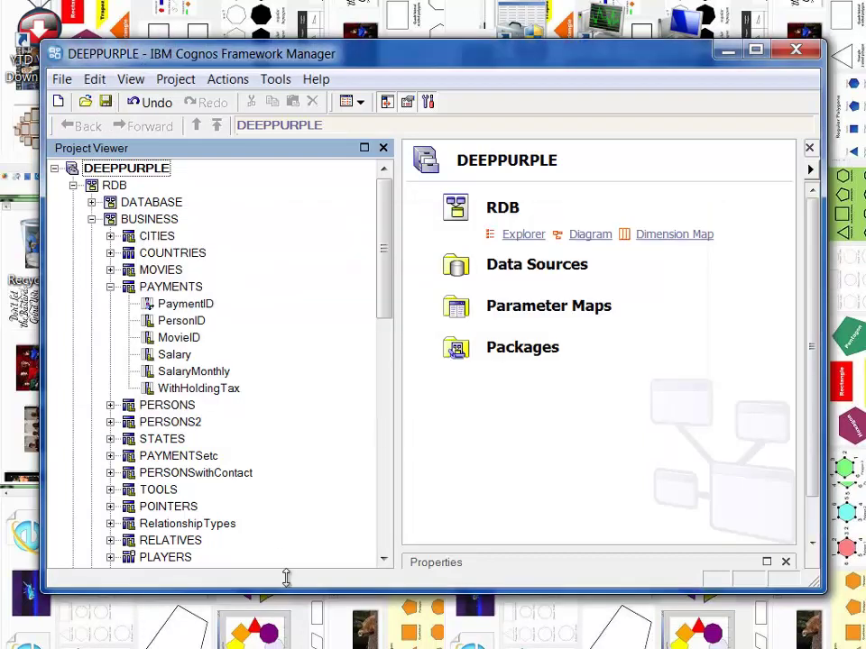
{"action": "left_click_drag", "start_coordinate": [390, 299], "coordinate": [284, 580]}
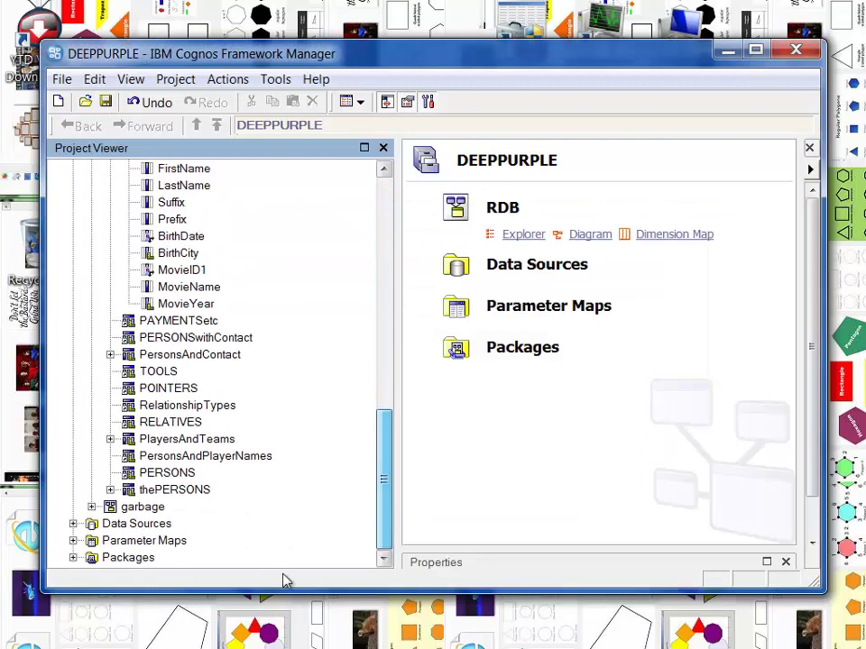
{"action": "left_click", "coordinate": [73, 558]}
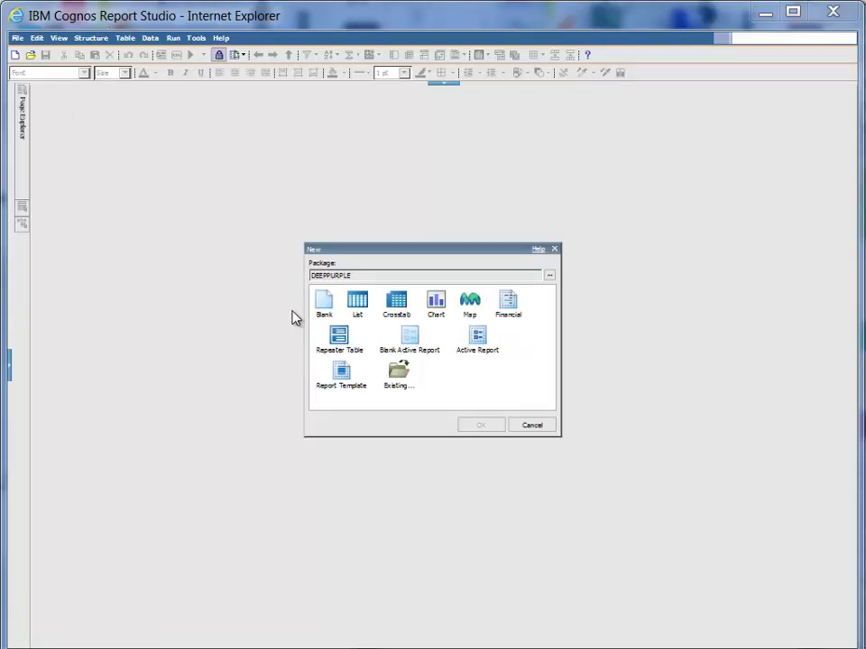
- Create a new list report with all theCITIES columns from PRESENTATION, and run it
{"action": "left_click", "coordinate": [358, 311]}
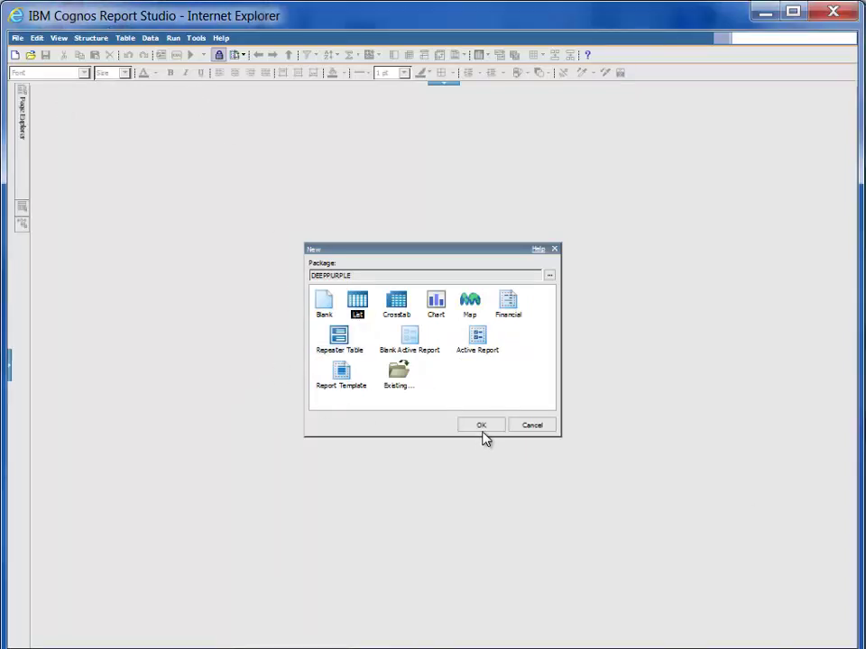
{"action": "left_click", "coordinate": [480, 427]}
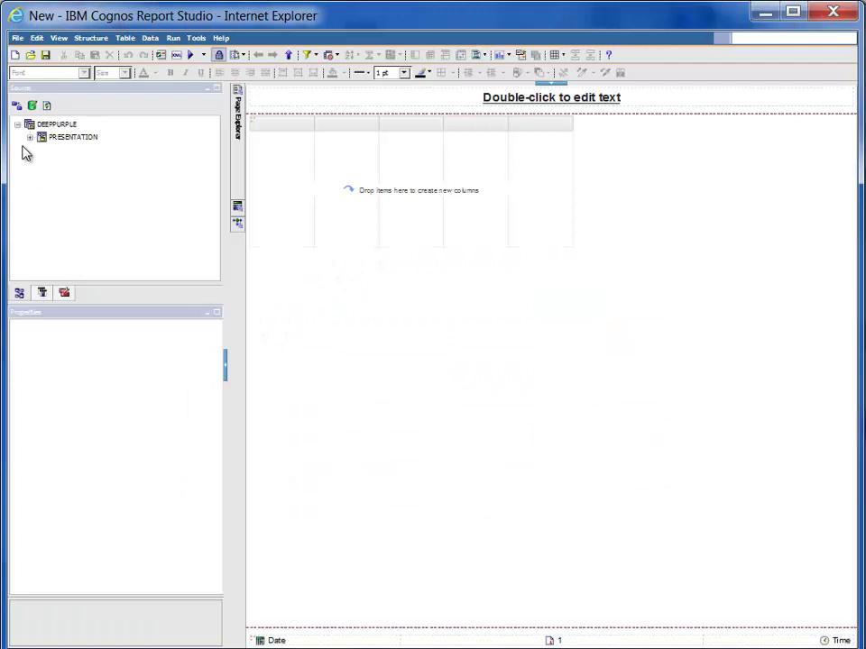
{"action": "left_click", "coordinate": [29, 135]}
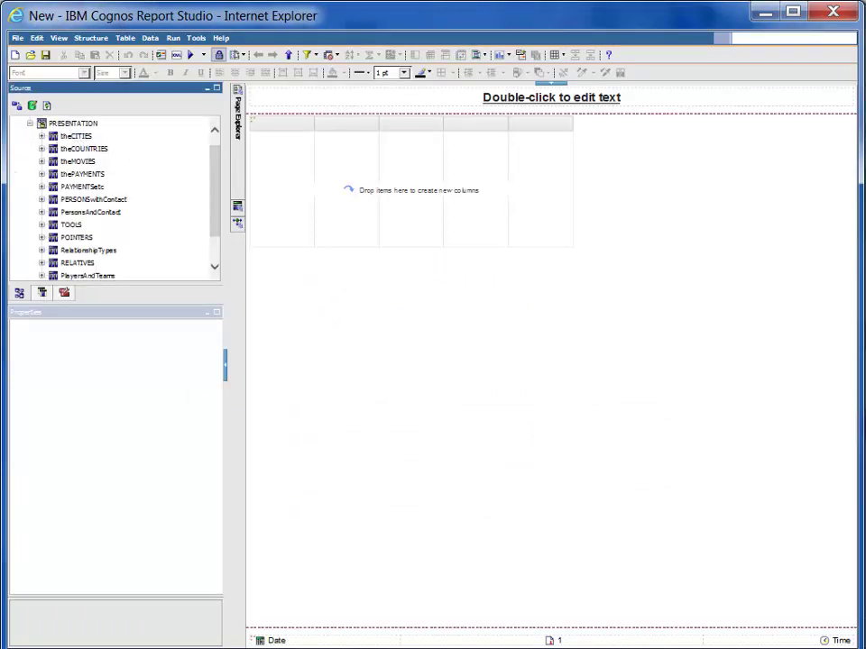
{"action": "left_click", "coordinate": [85, 138]}
{"action": "left_click_drag", "start_coordinate": [87, 141], "coordinate": [273, 168]}
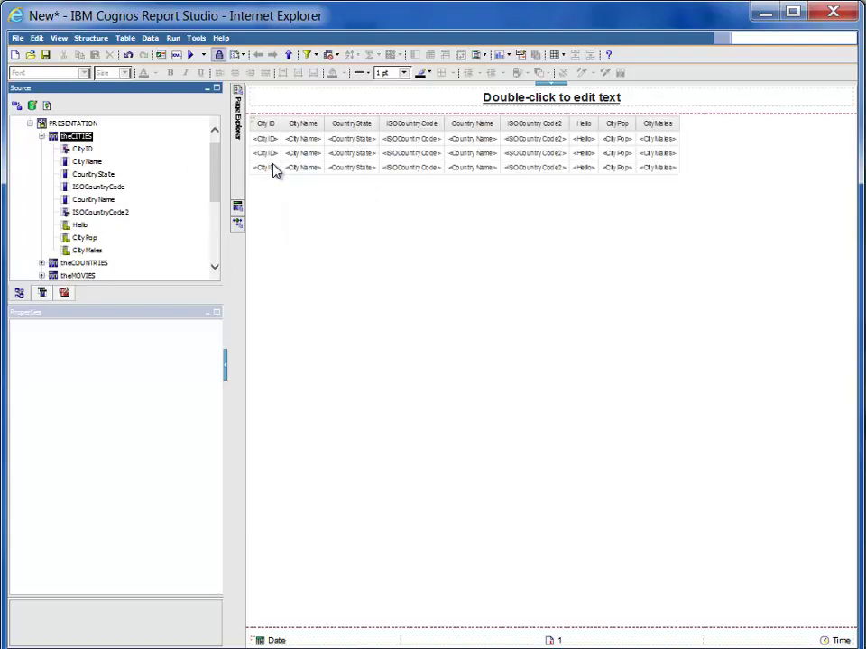
{"action": "left_click", "coordinate": [189, 56]}
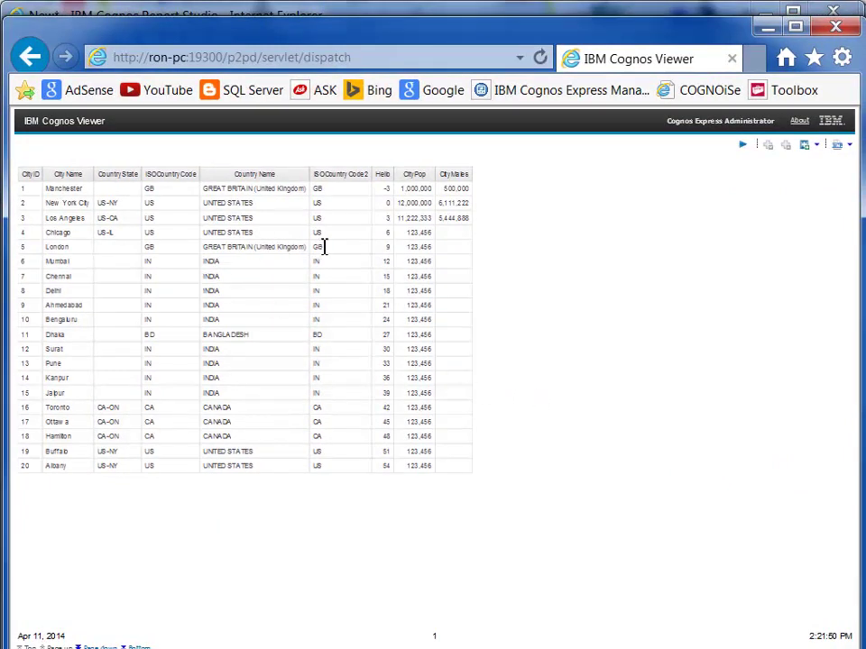
{"action": "left_click", "coordinate": [263, 220]}
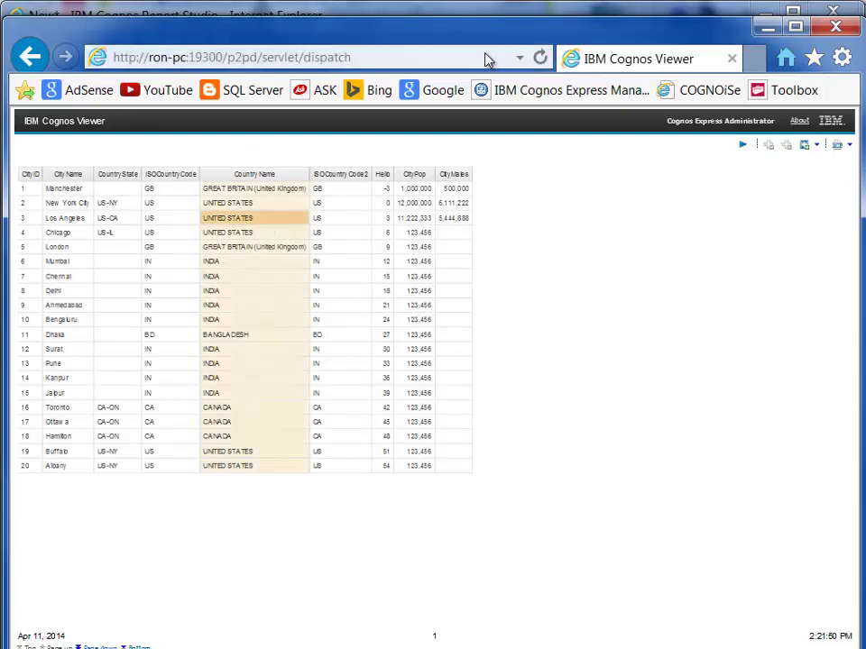
{"action": "left_click", "coordinate": [230, 408]}
{"action": "left_click", "coordinate": [257, 466]}
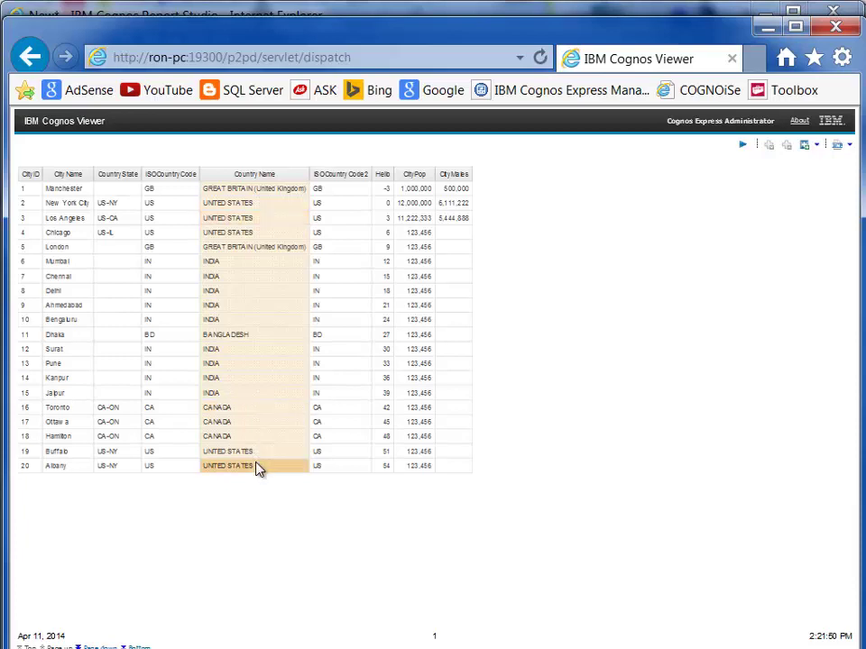
{"action": "left_click", "coordinate": [282, 305]}
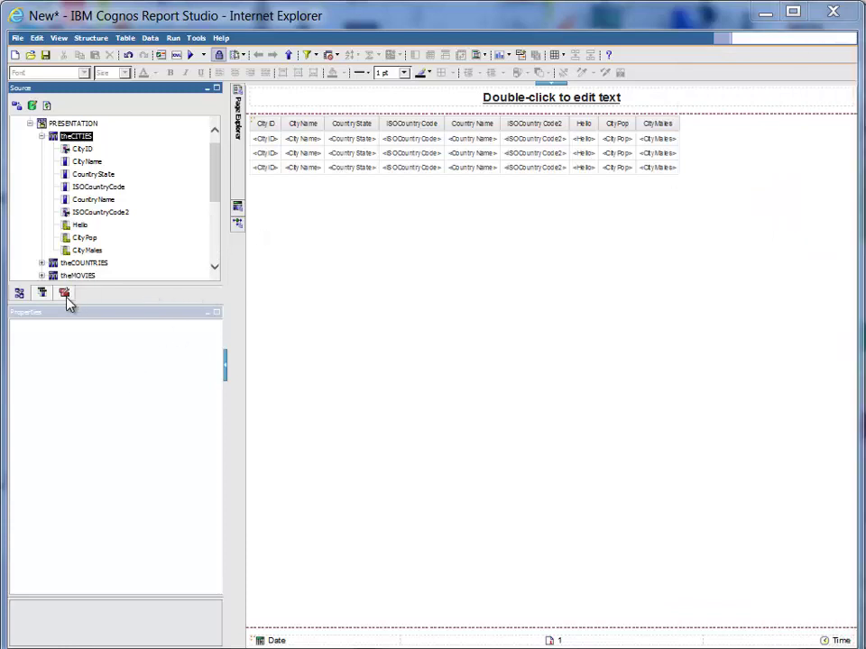
- Add a new data item to Query1 and rename it
{"action": "left_click", "coordinate": [238, 209]}
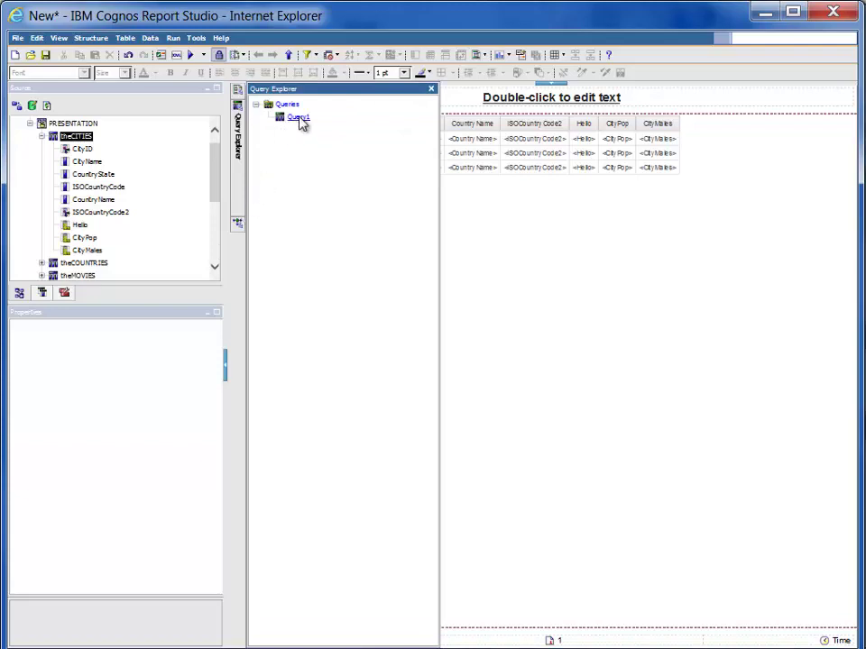
{"action": "double_click", "coordinate": [298, 118]}
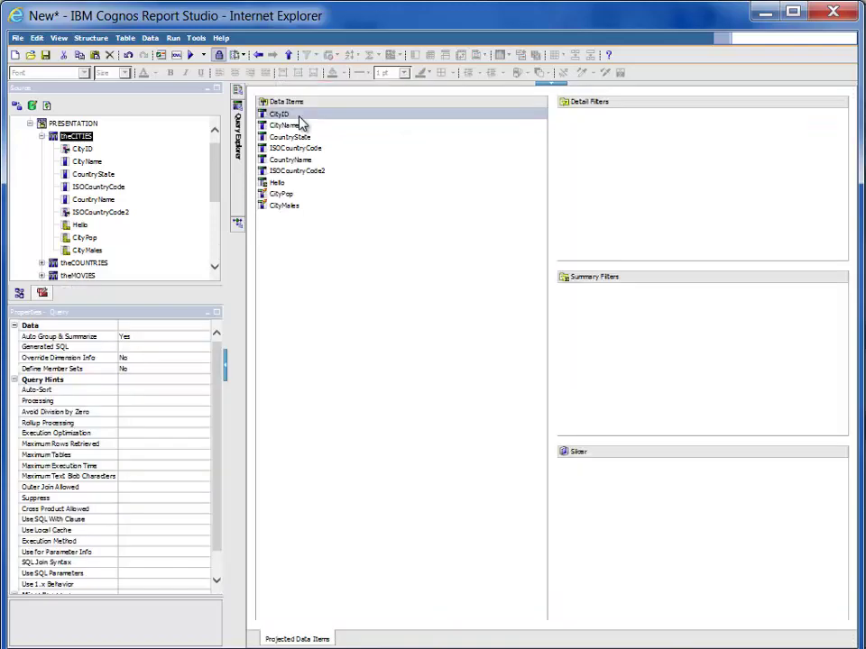
{"action": "left_click", "coordinate": [42, 296]}
{"action": "mouse_move", "coordinate": [53, 108]}
{"action": "left_mouse_down"}
{"action": "mouse_move", "coordinate": [379, 230]}
{"action": "mouse_move", "coordinate": [414, 406]}
{"action": "left_mouse_up"}
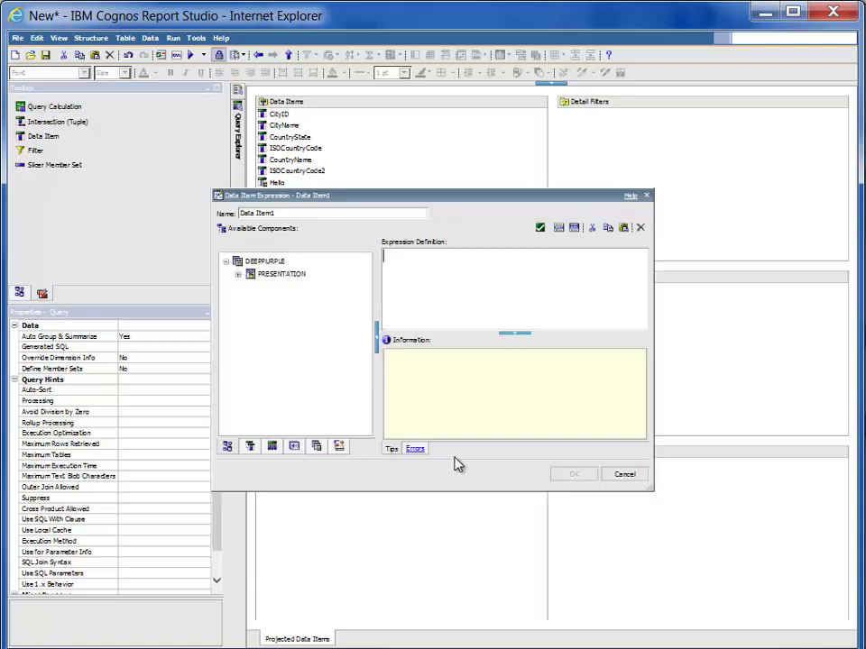
{"action": "left_click_drag", "start_coordinate": [323, 215], "coordinate": [140, 187]}
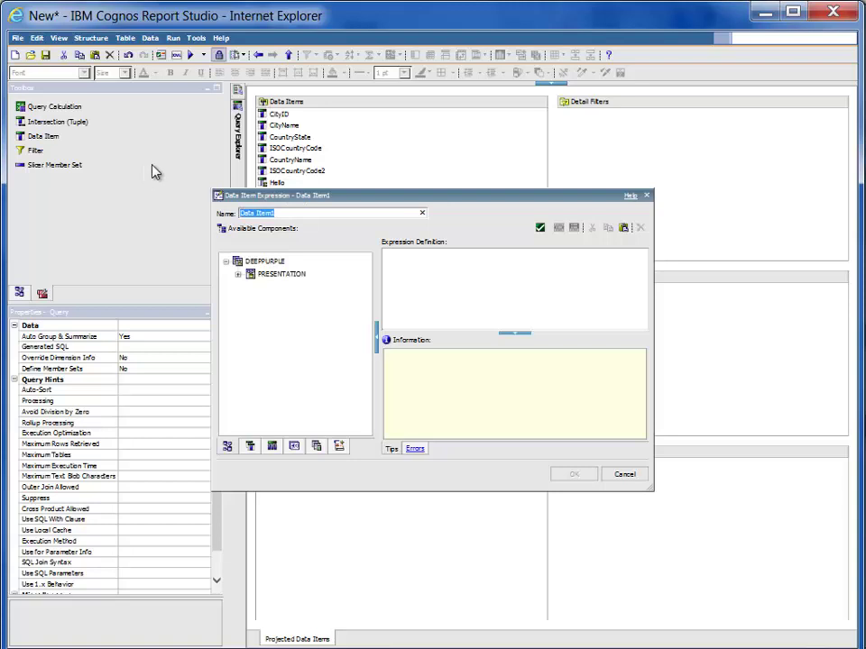
{"action": "type", "text": "s"}
{"action": "key", "text": "BackSpace"}
{"action": "key", "text": "BackSpace"}
- Insert the if-then-else construct into the expression and clear its condition placeholder
{"action": "left_click", "coordinate": [460, 276]}
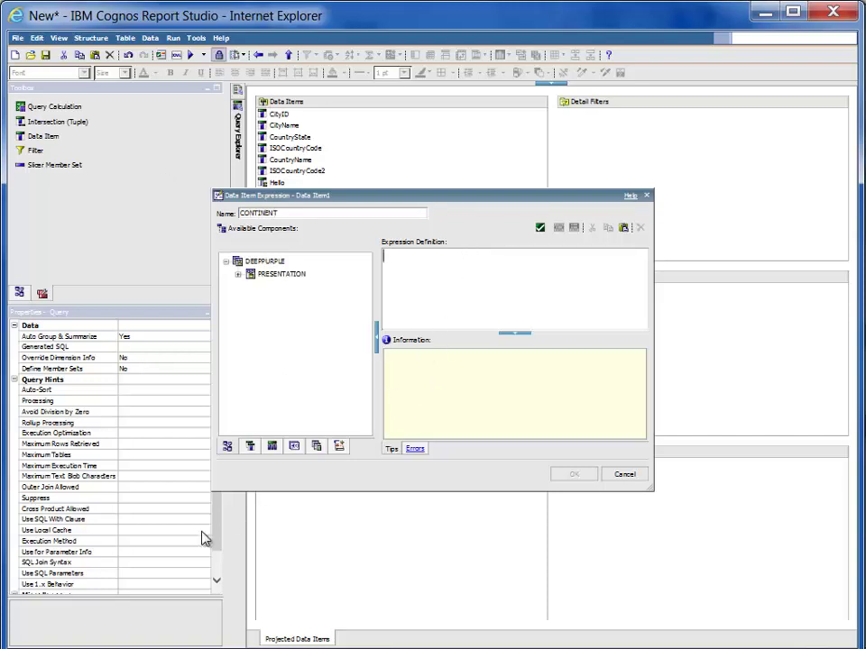
{"action": "left_click", "coordinate": [295, 448]}
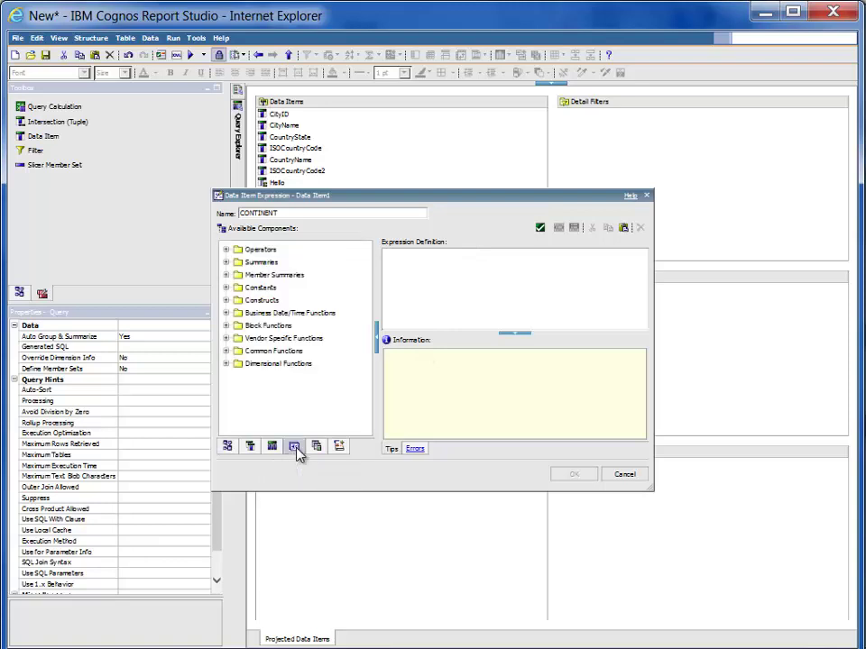
{"action": "left_click", "coordinate": [227, 302]}
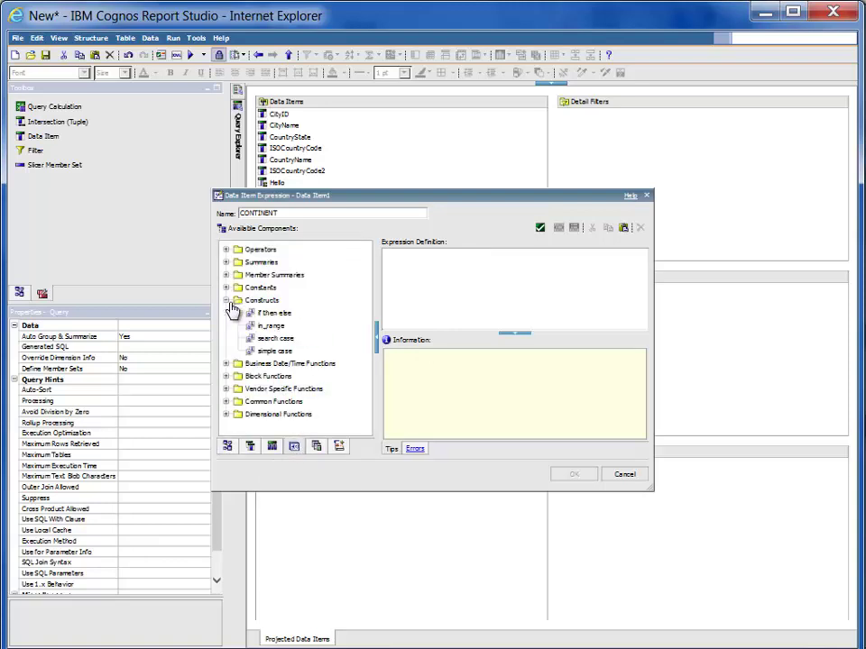
{"action": "left_click", "coordinate": [275, 312]}
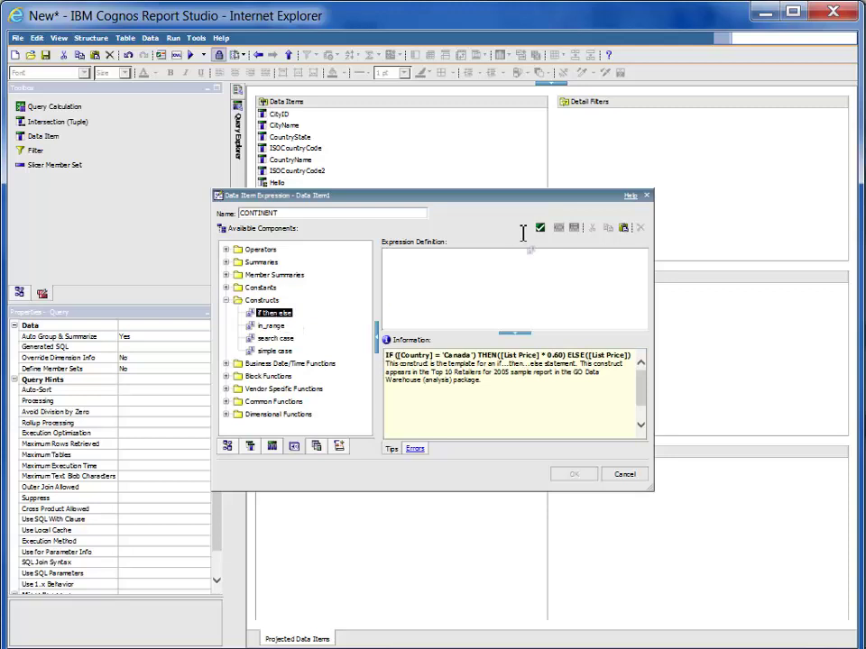
{"action": "left_click_drag", "start_coordinate": [523, 234], "coordinate": [499, 294]}
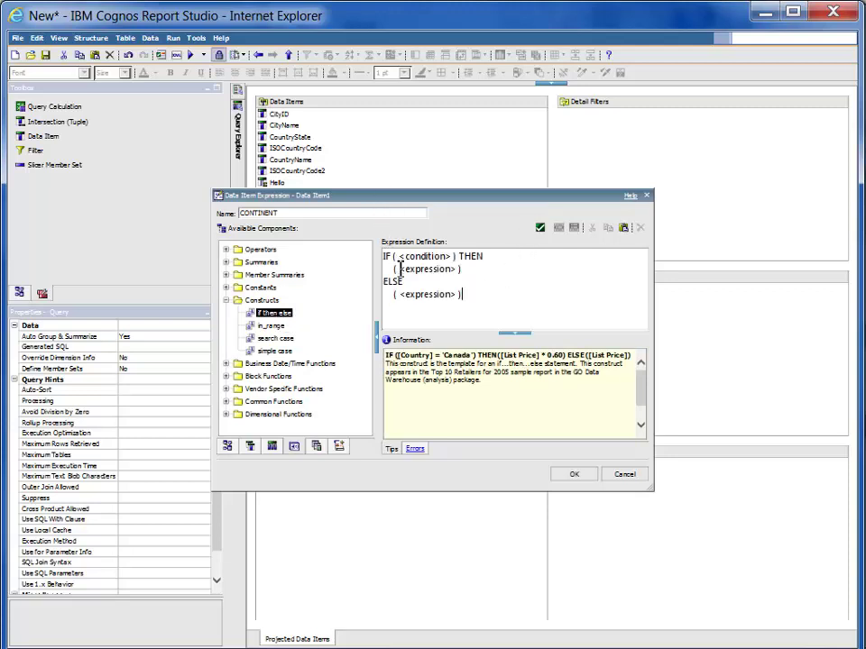
{"action": "double_click", "coordinate": [427, 258]}
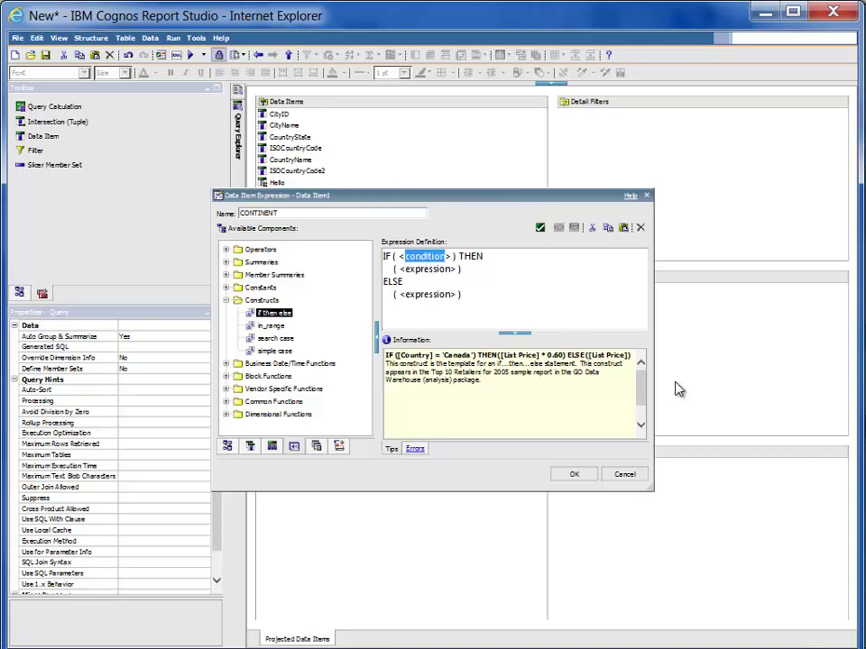
{"action": "key", "text": "Delete"}
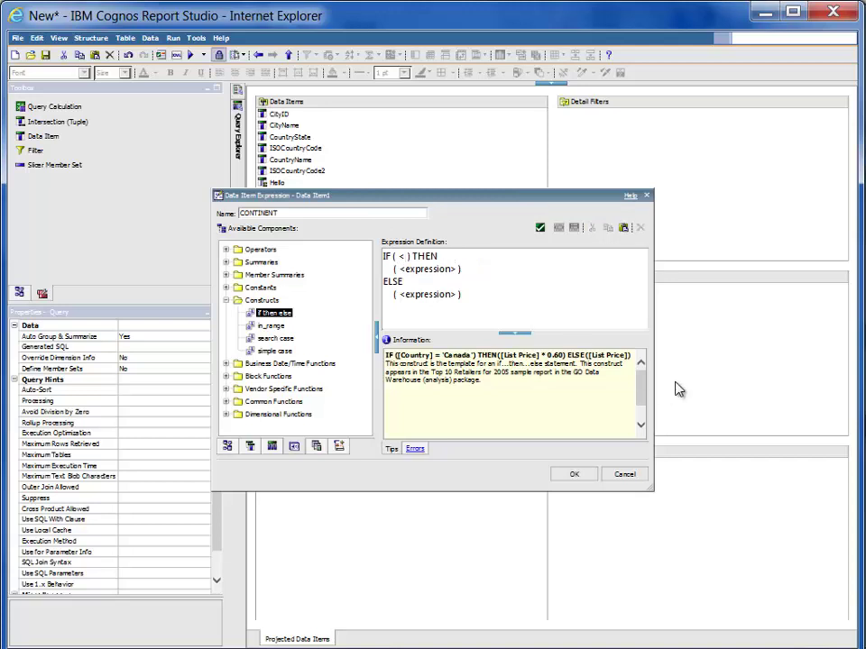
{"action": "key", "text": "BackSpace"}
{"action": "key", "text": "Delete"}
- Enter the condition [CountryName] = 'CANADA'
{"action": "type", "text": "[c"}
{"action": "type", "text": "oun"}
{"action": "key", "text": "BackSpace"}
{"action": "key", "text": "BackSpace"}
{"action": "key", "text": "BackSpace"}
{"action": "type", "text": "ountryNam"}
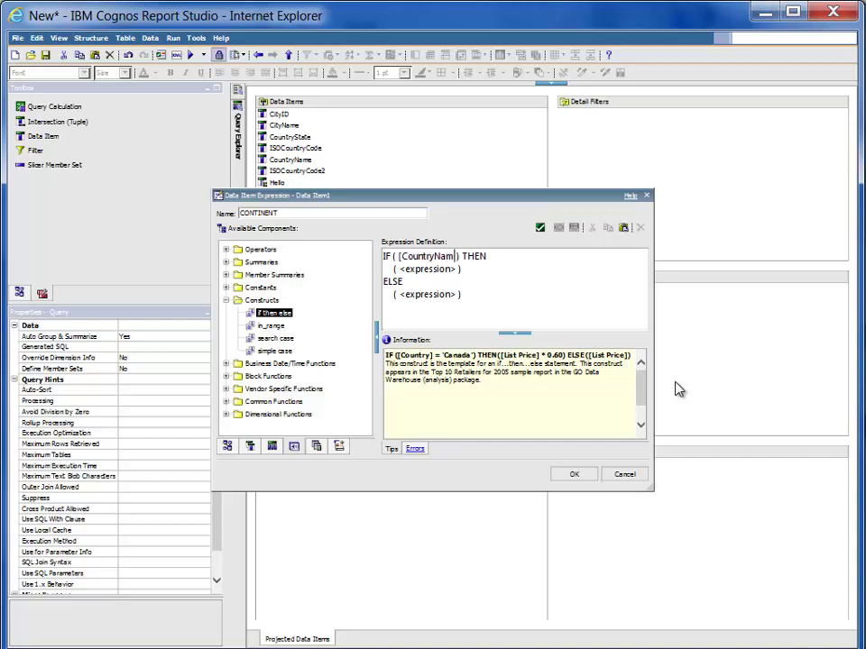
{"action": "type", "text": "e]"}
{"action": "type", "text": " ='"}
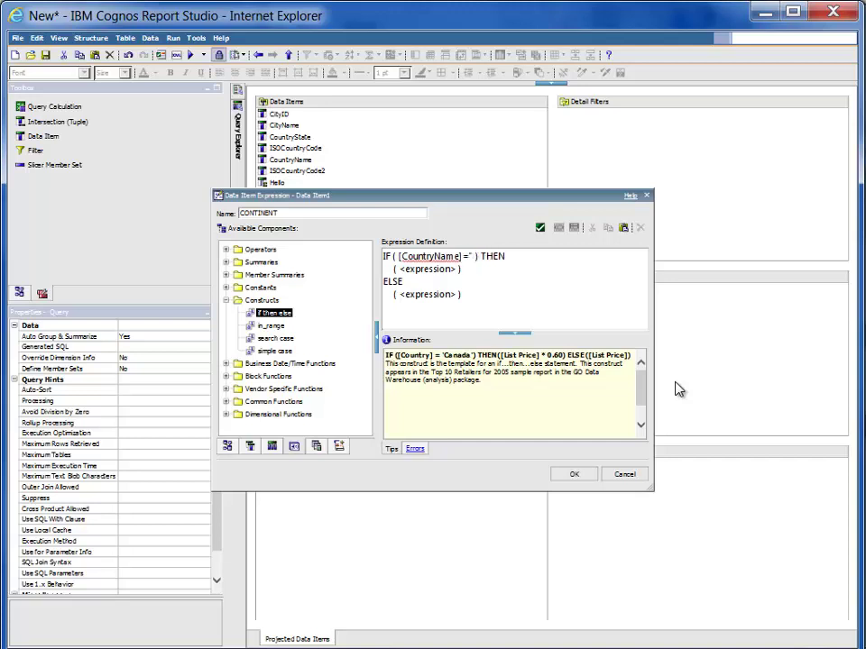
{"action": "key", "text": "BackSpace"}
{"action": "type", "text": "'CA"}
{"action": "type", "text": "NAD"}
{"action": "type", "text": "A"}
- Set THEN to 'NORTH AMERICA' and ELSE to 'SOMETHING ELSE', then validate the expression
{"action": "double_click", "coordinate": [434, 268]}
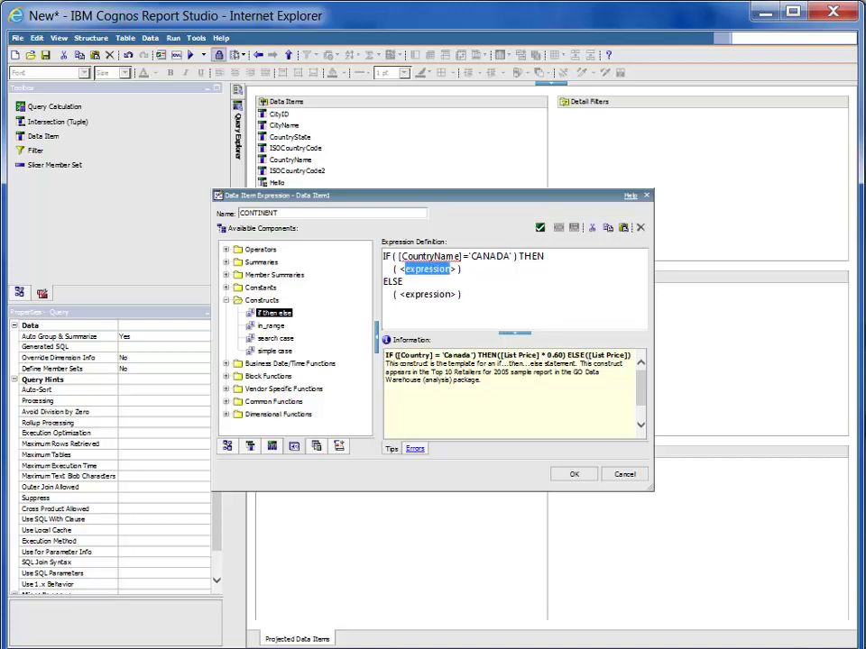
{"action": "key", "text": "BackSpace"}
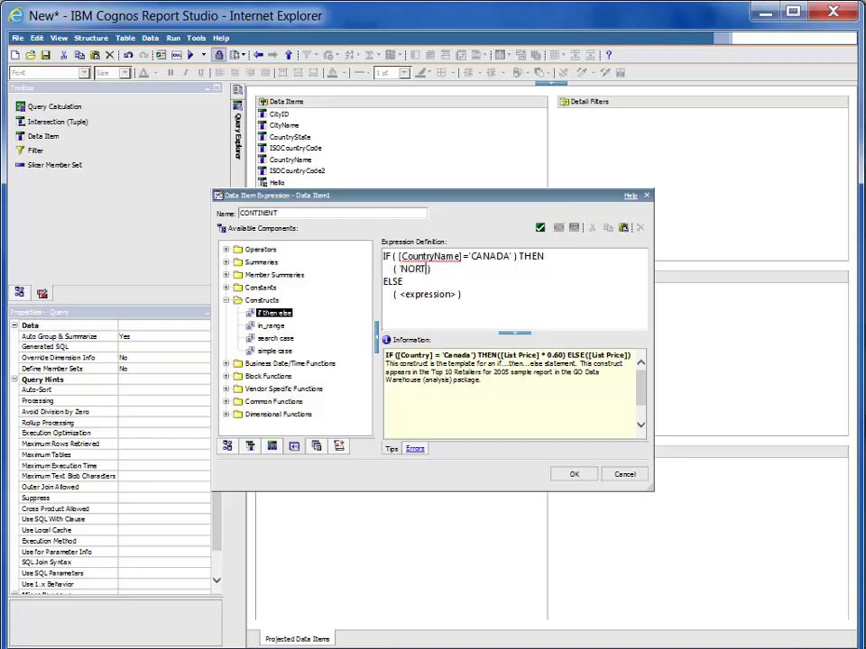
{"action": "type", "text": "H AMERICA"}
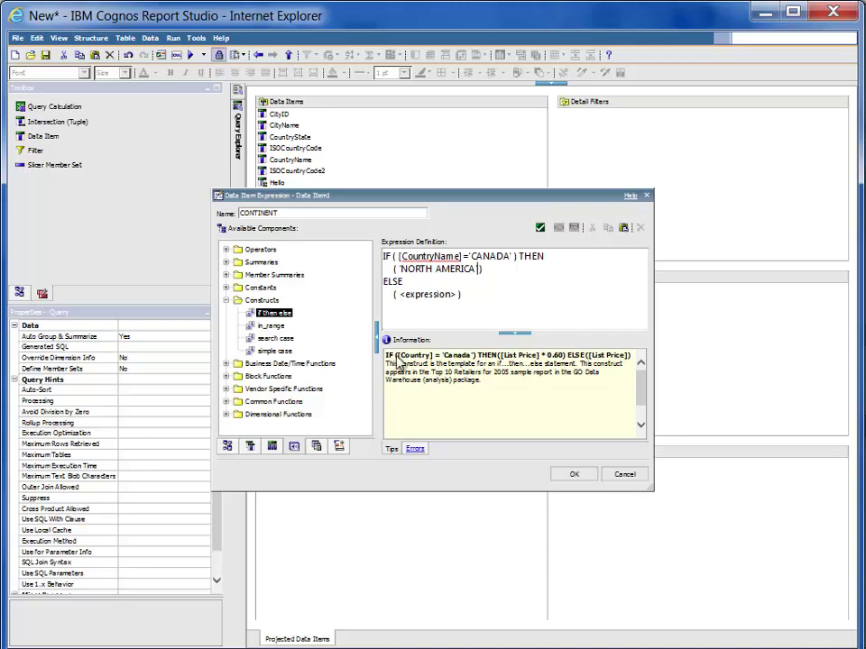
{"action": "double_click", "coordinate": [421, 296]}
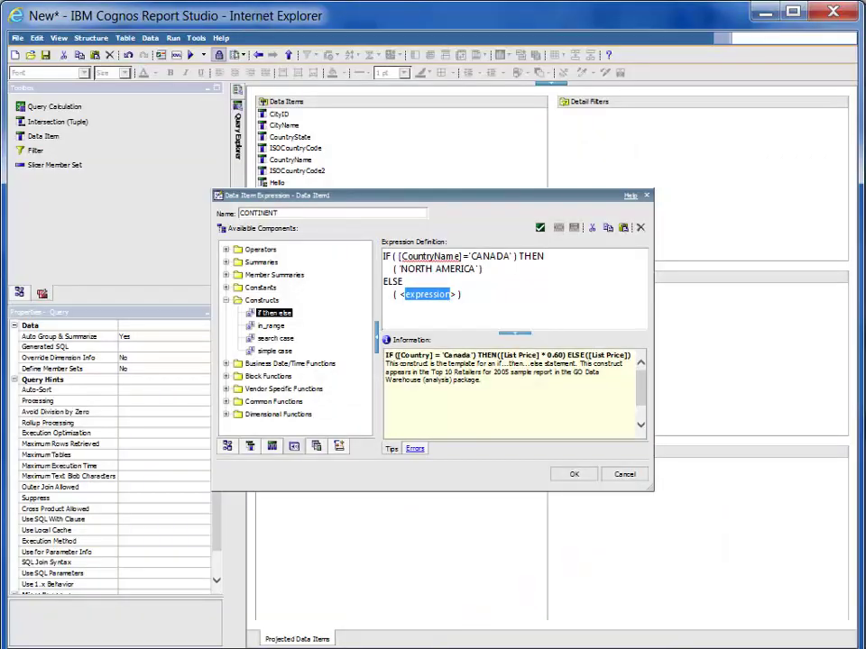
{"action": "key", "text": "Delete"}
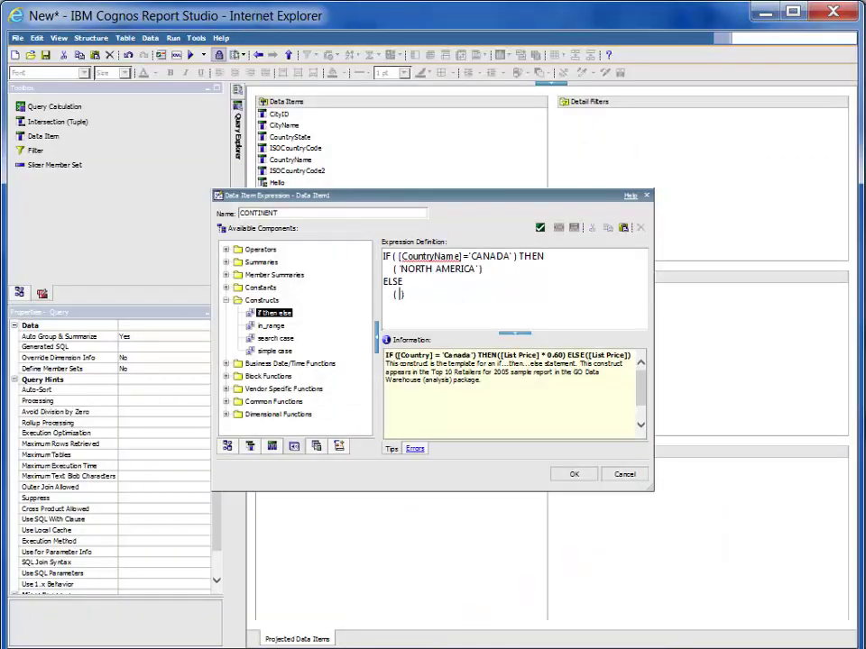
{"action": "type", "text": "'SO"}
{"action": "type", "text": "METHING ELSE"}
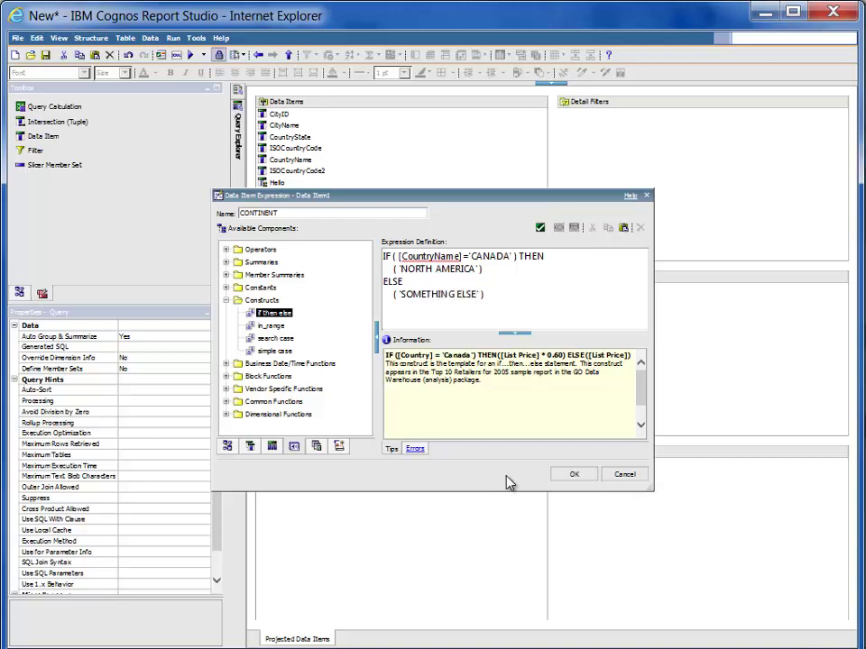
{"action": "left_click", "coordinate": [540, 228]}
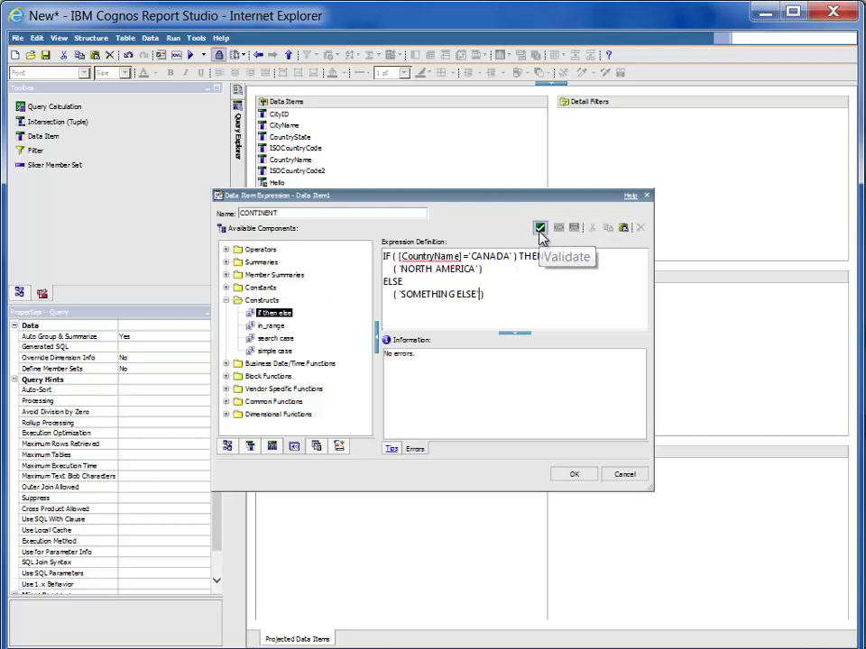
- Save the CONTINENT expression, move it after CountryName in Query1, and run the report
{"action": "left_click", "coordinate": [566, 477]}
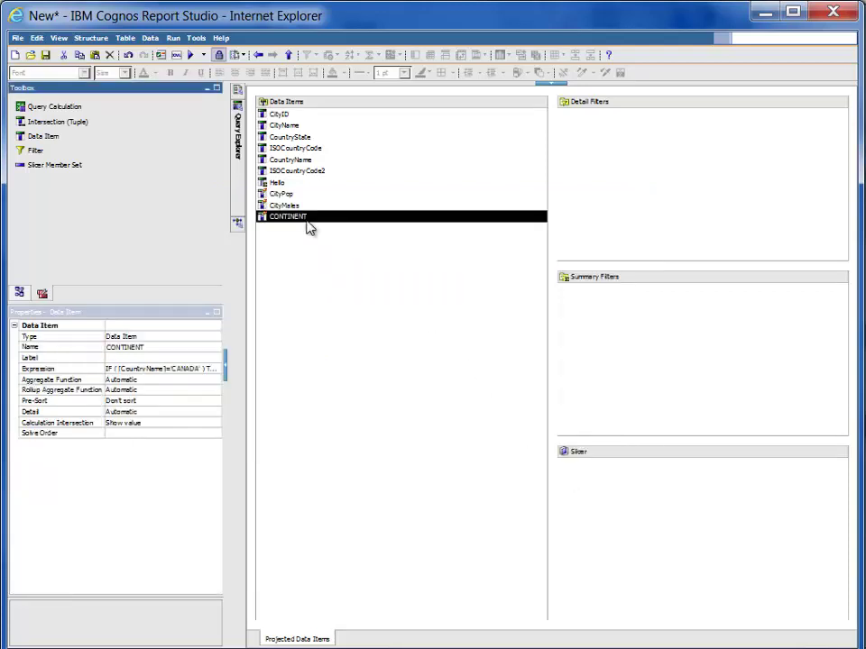
{"action": "mouse_move", "coordinate": [307, 226]}
{"action": "left_mouse_down"}
{"action": "mouse_move", "coordinate": [367, 154]}
{"action": "mouse_move", "coordinate": [367, 169]}
{"action": "left_mouse_up"}
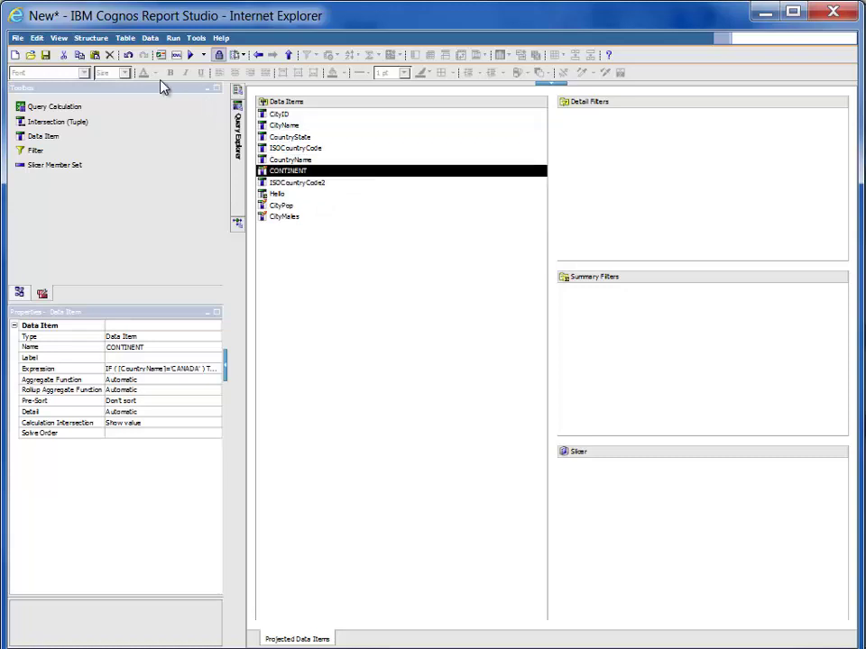
{"action": "left_click", "coordinate": [190, 57]}
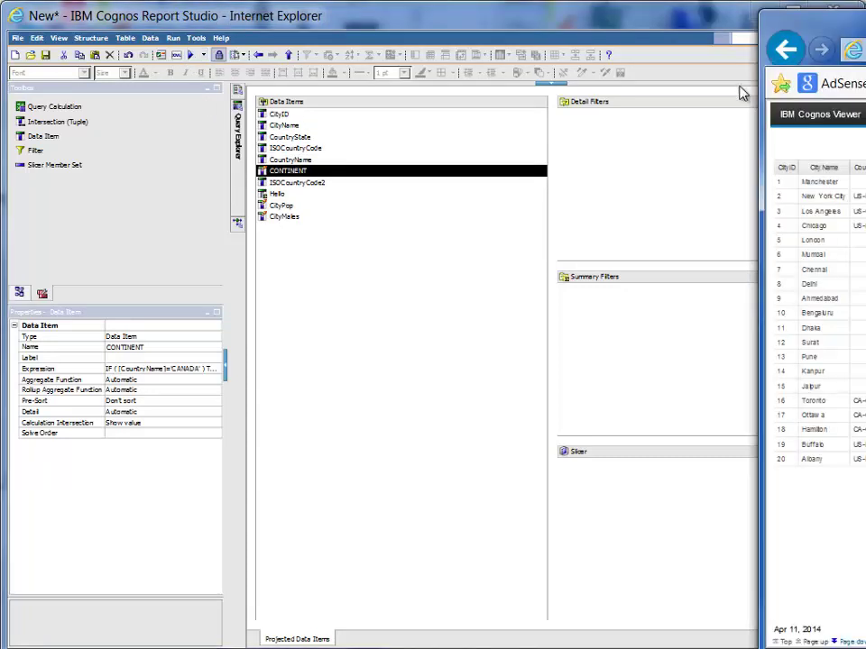
{"action": "left_click_drag", "start_coordinate": [837, 47], "coordinate": [253, 71]}
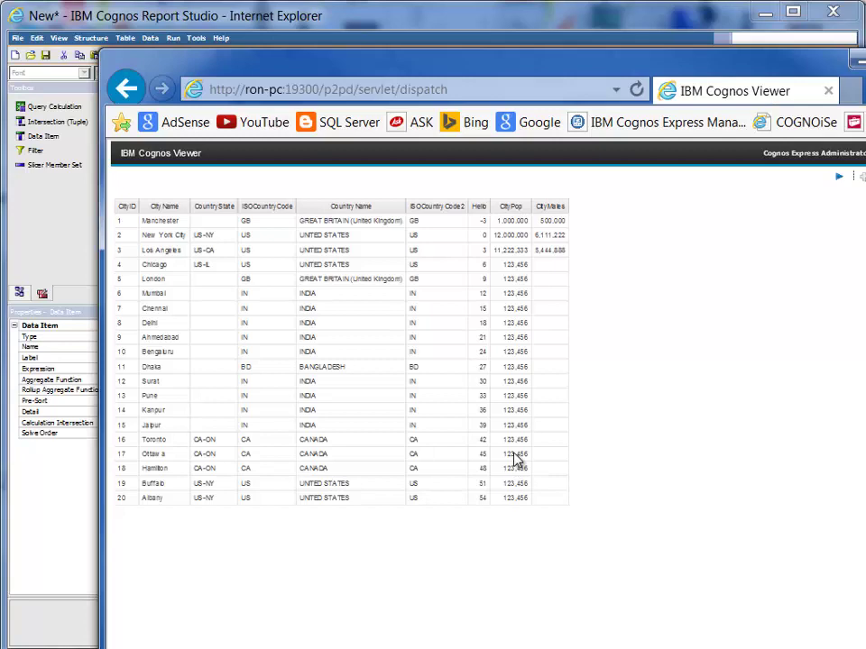
{"action": "key", "text": "alt+Tab"}
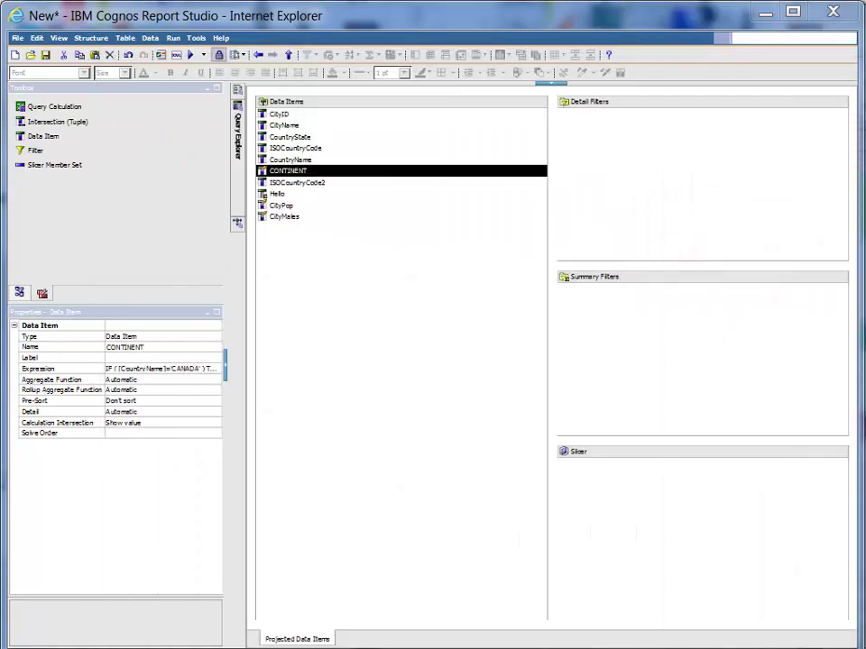
{"action": "mouse_move", "coordinate": [237, 113]}
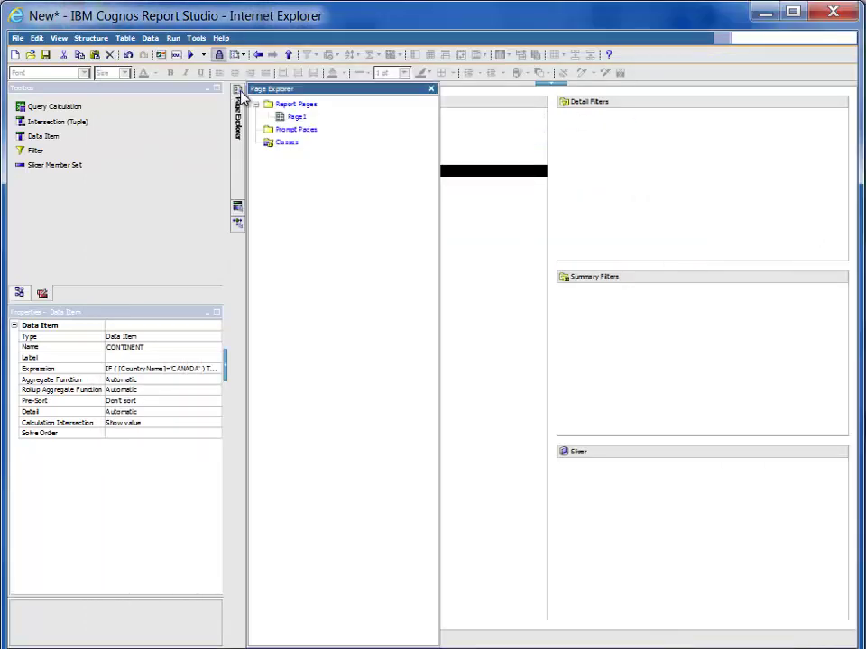
- Insert CONTINENT as a list column after Country Name on Page1
{"action": "left_click", "coordinate": [296, 118]}
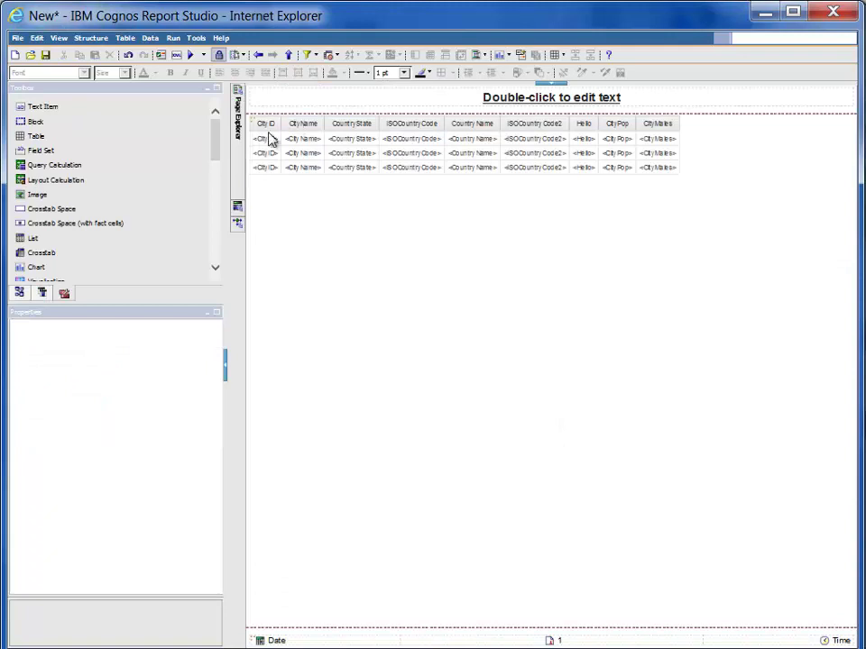
{"action": "left_click", "coordinate": [42, 293]}
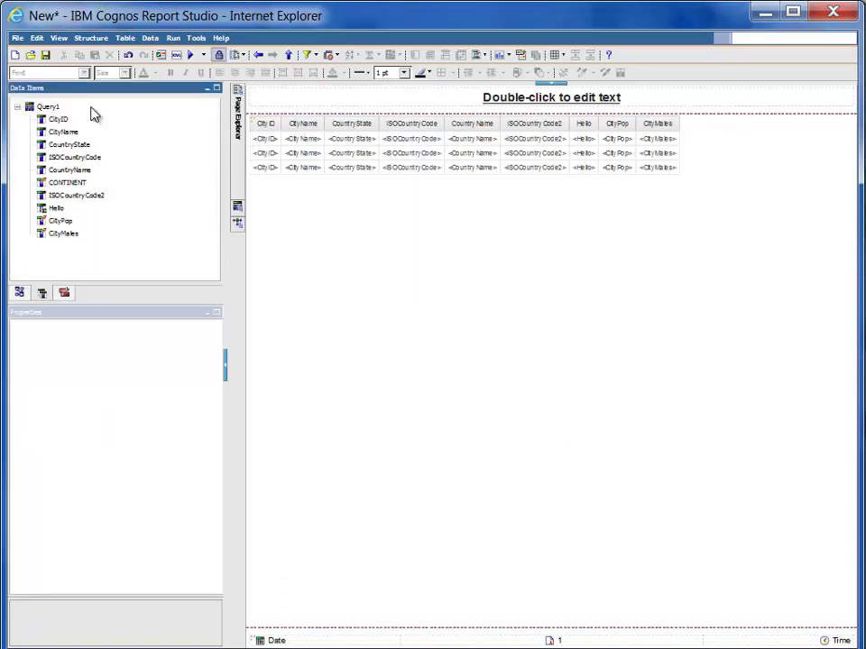
{"action": "left_click", "coordinate": [68, 183]}
{"action": "left_click_drag", "start_coordinate": [83, 185], "coordinate": [499, 153]}
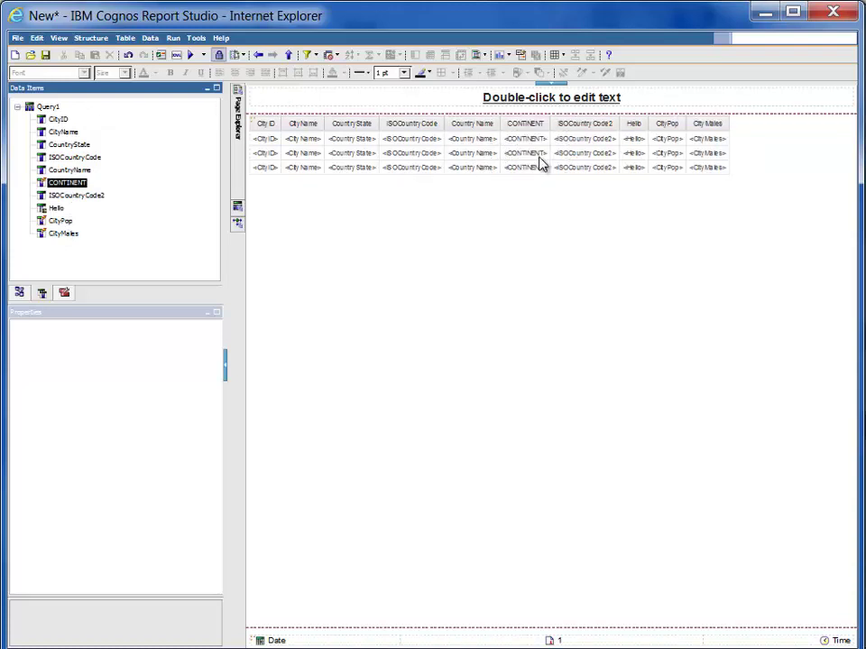
- Format the CONTINENT cells with a yellow background, bold, 14pt
{"action": "left_click", "coordinate": [537, 163]}
{"action": "left_click", "coordinate": [332, 73]}
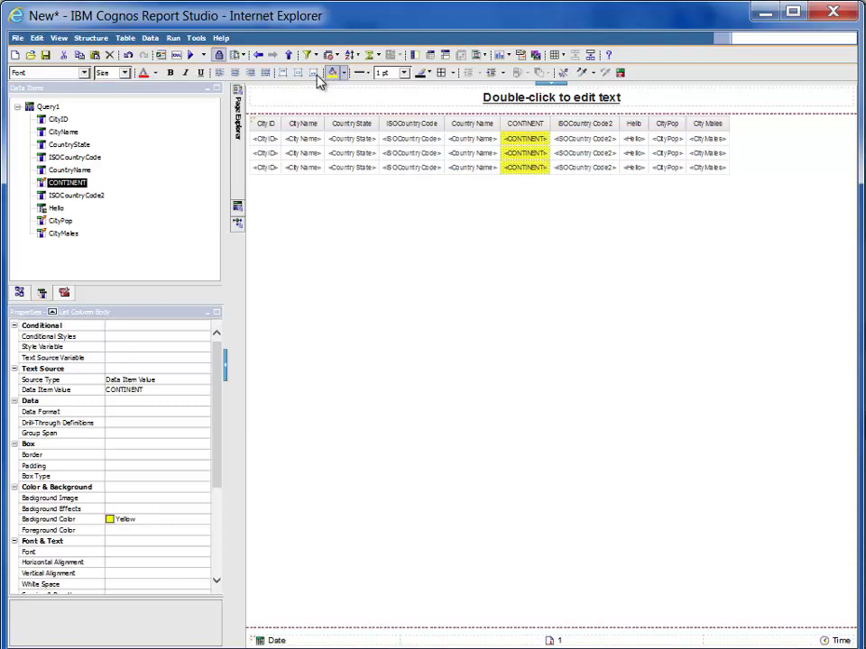
{"action": "left_click", "coordinate": [171, 73]}
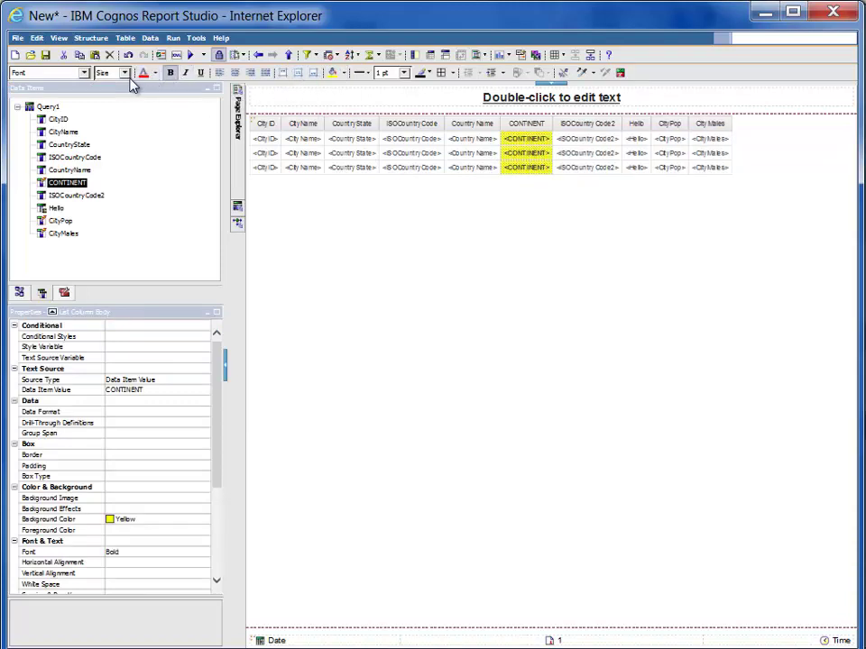
{"action": "left_click", "coordinate": [124, 73]}
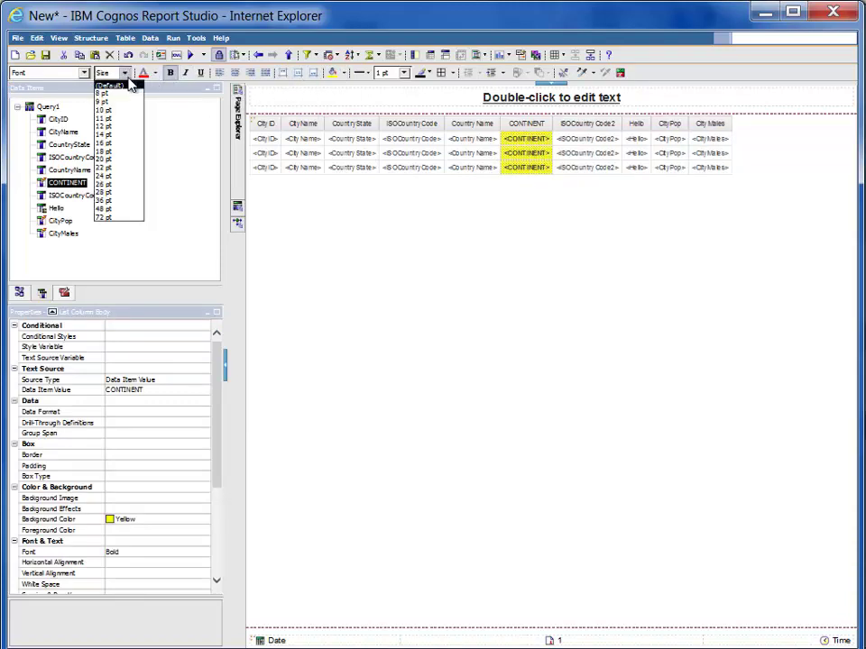
{"action": "left_click", "coordinate": [122, 134]}
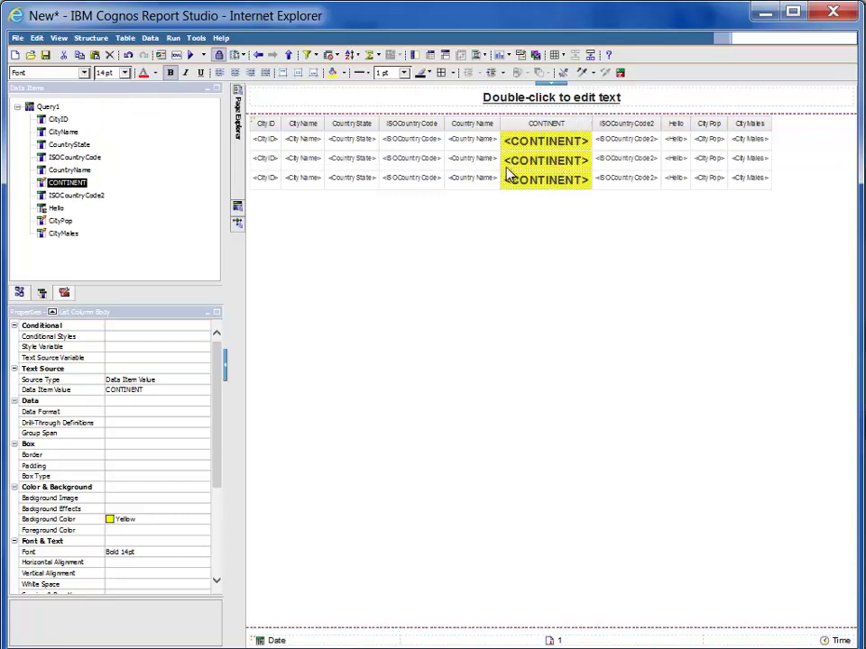
- Make the Country Name cells bold 12pt and run the report
{"action": "left_click", "coordinate": [469, 176]}
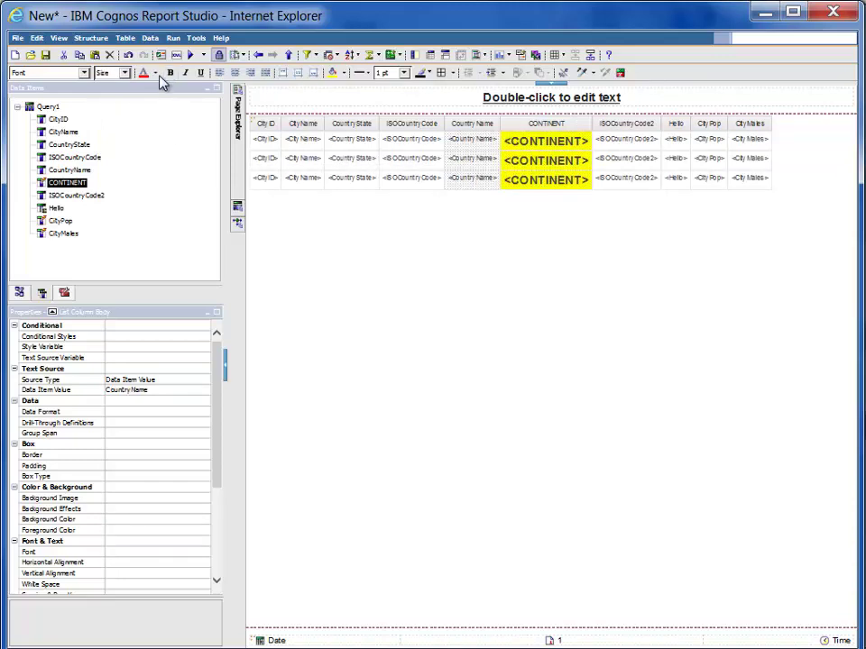
{"action": "left_click", "coordinate": [167, 73]}
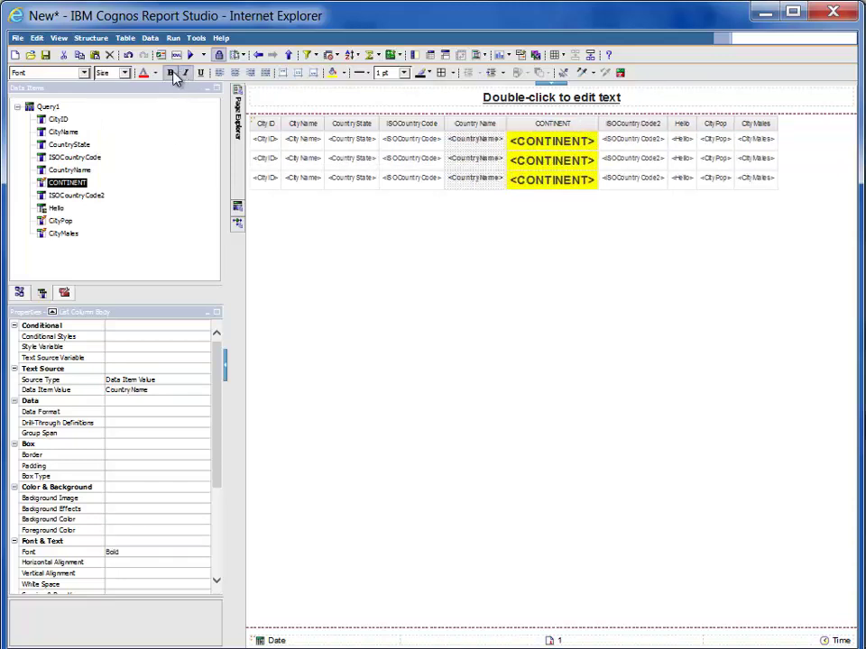
{"action": "left_click", "coordinate": [125, 76]}
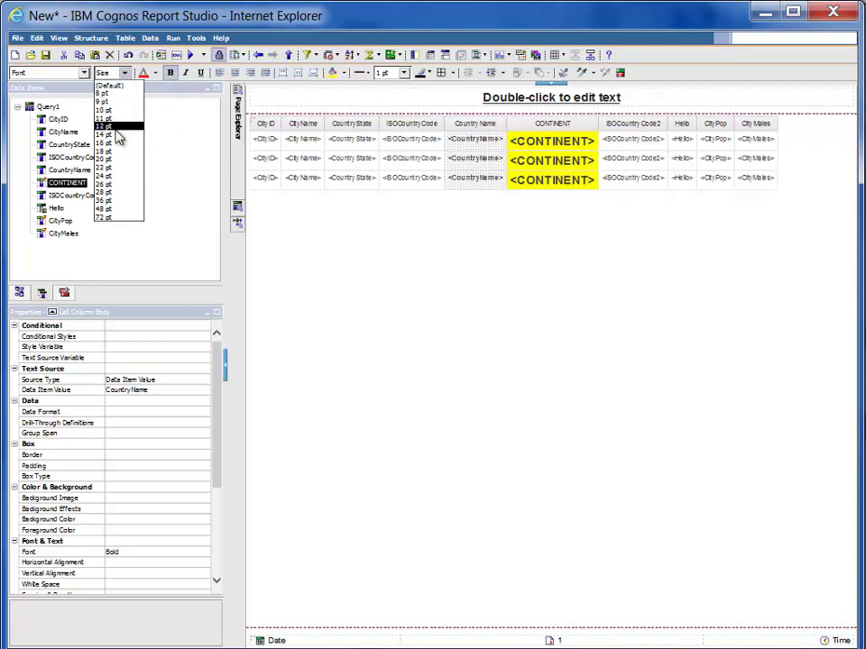
{"action": "left_click", "coordinate": [116, 137]}
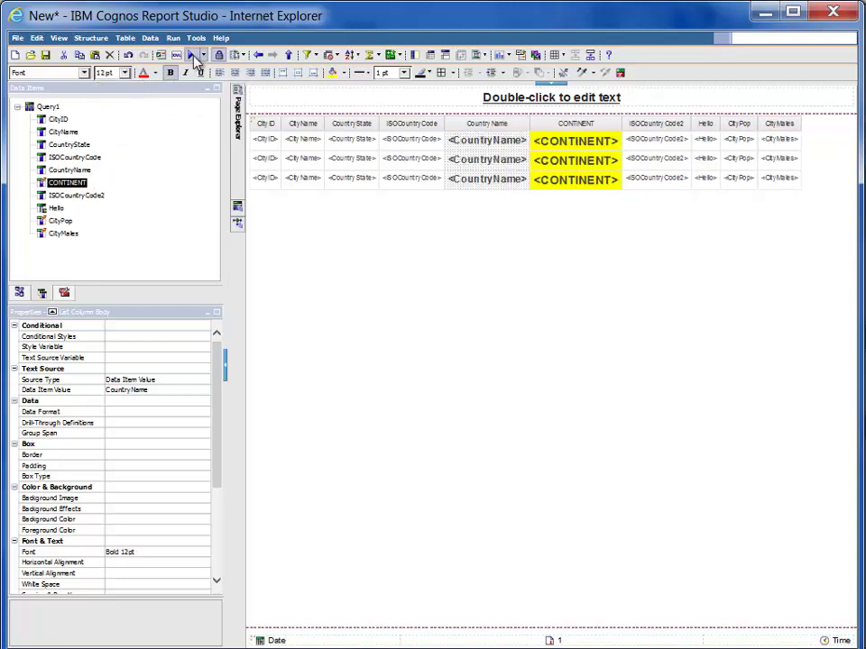
{"action": "left_click", "coordinate": [192, 56]}
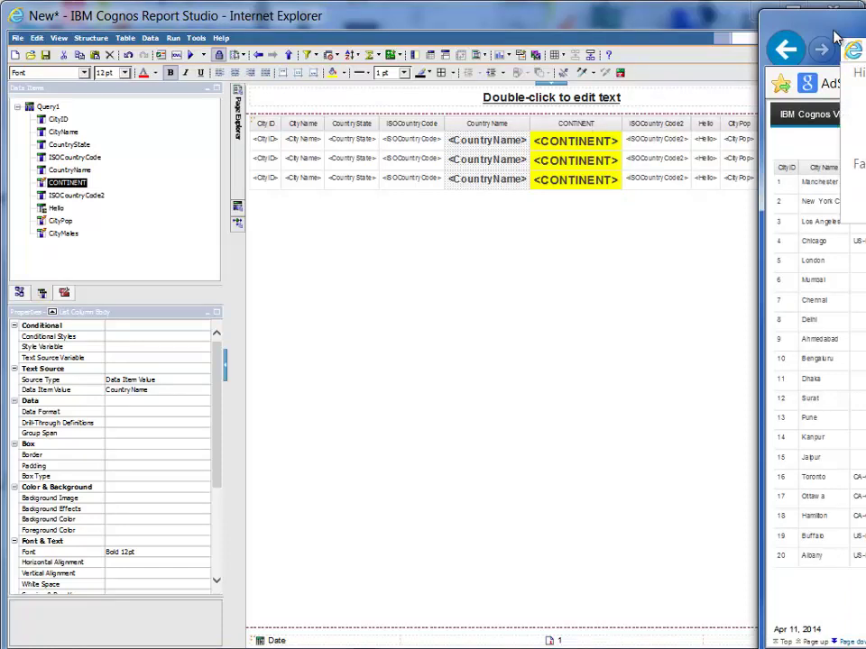
- Review the output, checking Ottawa's NORTH AMERICA value in the CONTINENT column, then close it
{"action": "mouse_move", "coordinate": [799, 38]}
{"action": "left_mouse_down"}
{"action": "mouse_move", "coordinate": [602, 110]}
{"action": "mouse_move", "coordinate": [256, 93]}
{"action": "left_mouse_up"}
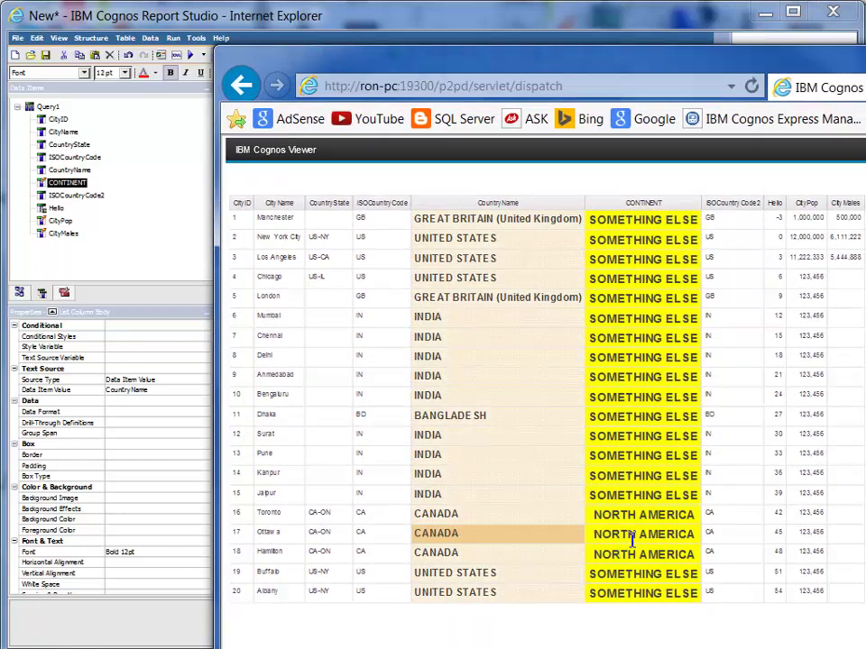
{"action": "left_click", "coordinate": [632, 539]}
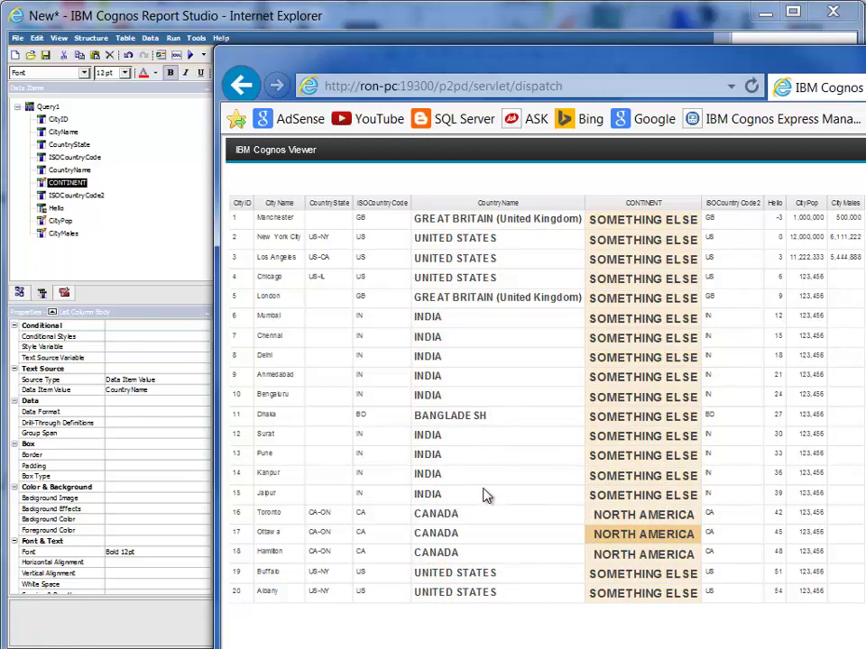
{"action": "left_click", "coordinate": [687, 202]}
{"action": "key", "text": "alt+F4"}
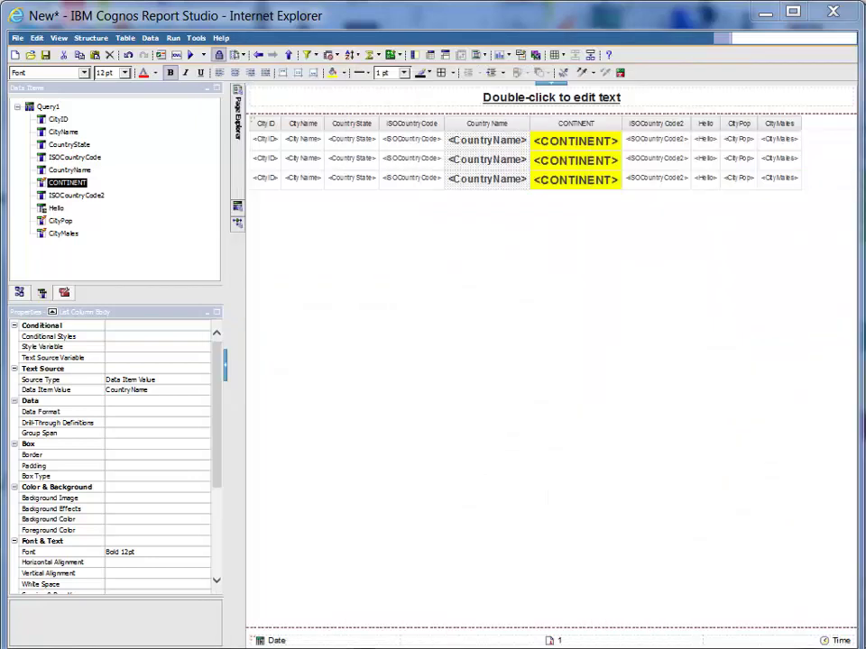
- Left-align the CONTINENT cells and rerun the report to check the CANADA rows
{"action": "left_click", "coordinate": [576, 176]}
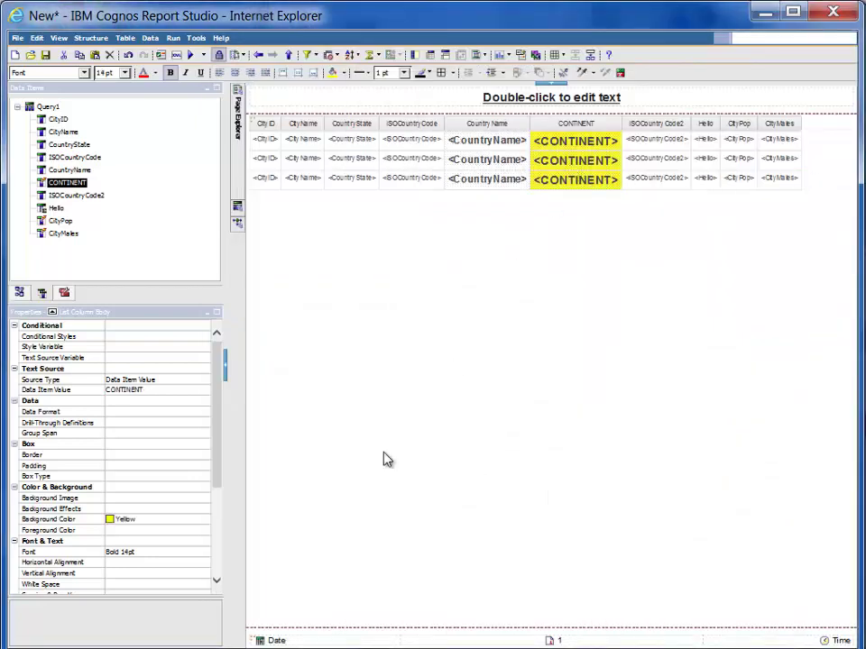
{"action": "left_click", "coordinate": [217, 577]}
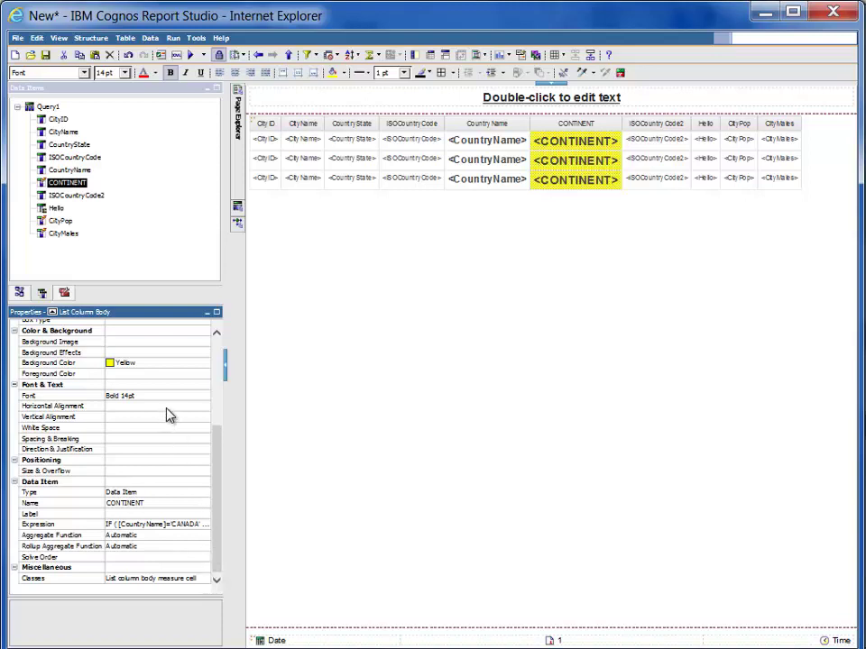
{"action": "left_click", "coordinate": [205, 406]}
{"action": "left_click", "coordinate": [205, 407]}
{"action": "left_click", "coordinate": [196, 430]}
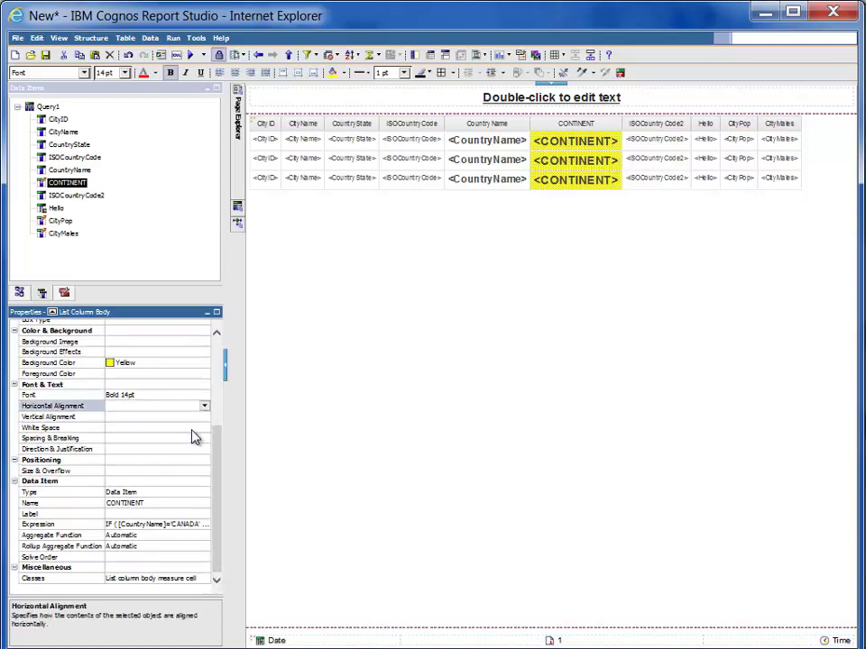
{"action": "left_click", "coordinate": [200, 55]}
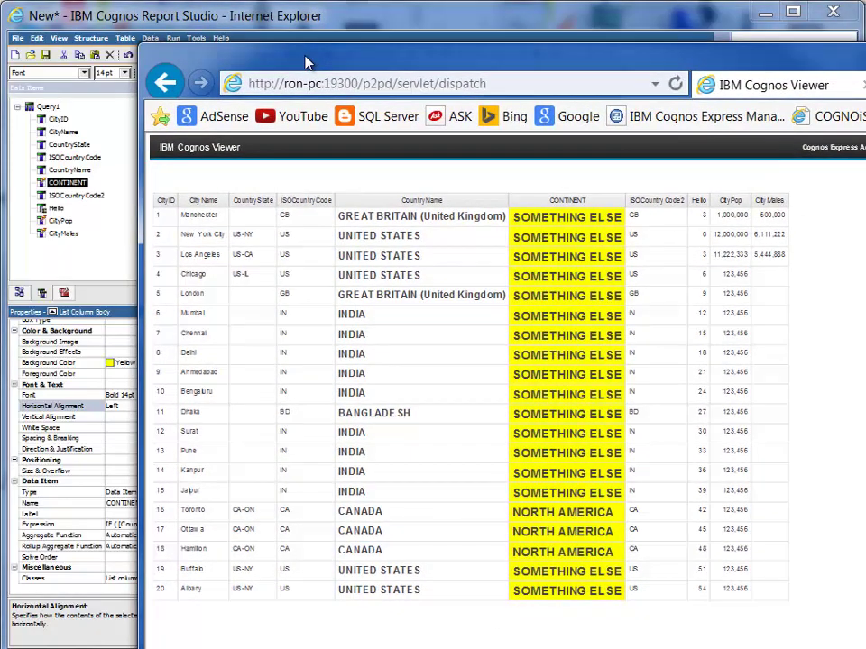
{"action": "left_click", "coordinate": [580, 541]}
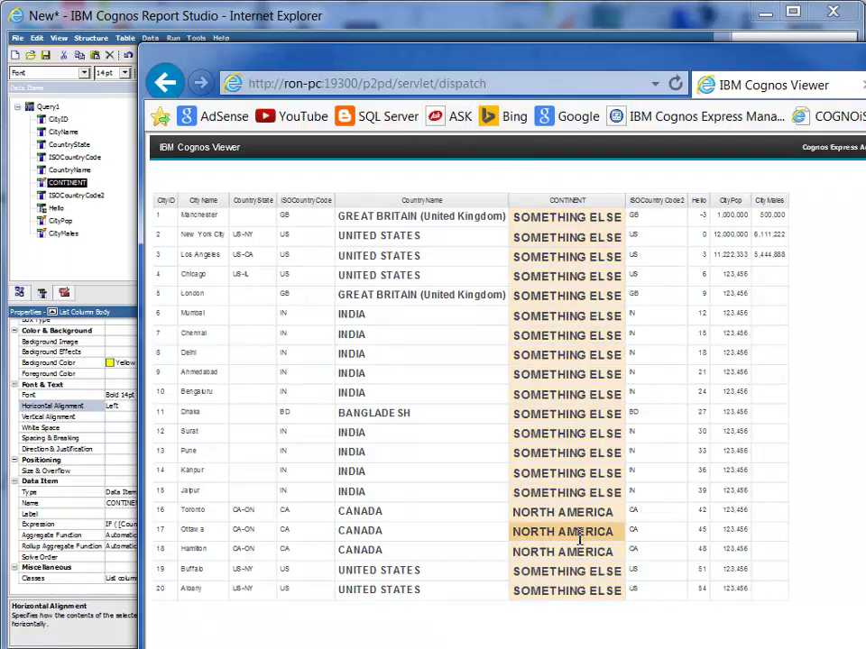
{"action": "left_click", "coordinate": [405, 541]}
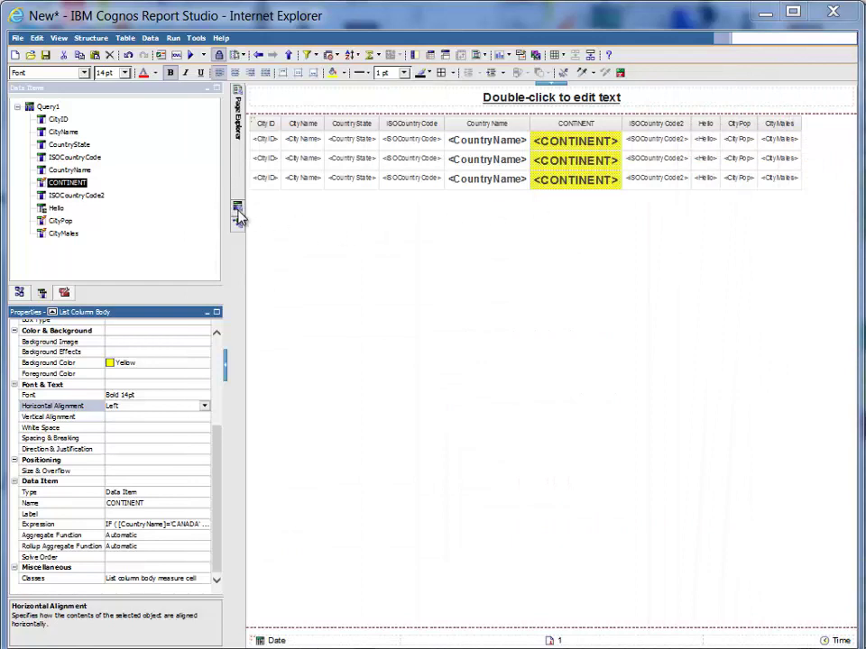
- Open the CONTINENT data item's expression in Query1
{"action": "left_click", "coordinate": [238, 209]}
{"action": "double_click", "coordinate": [291, 122]}
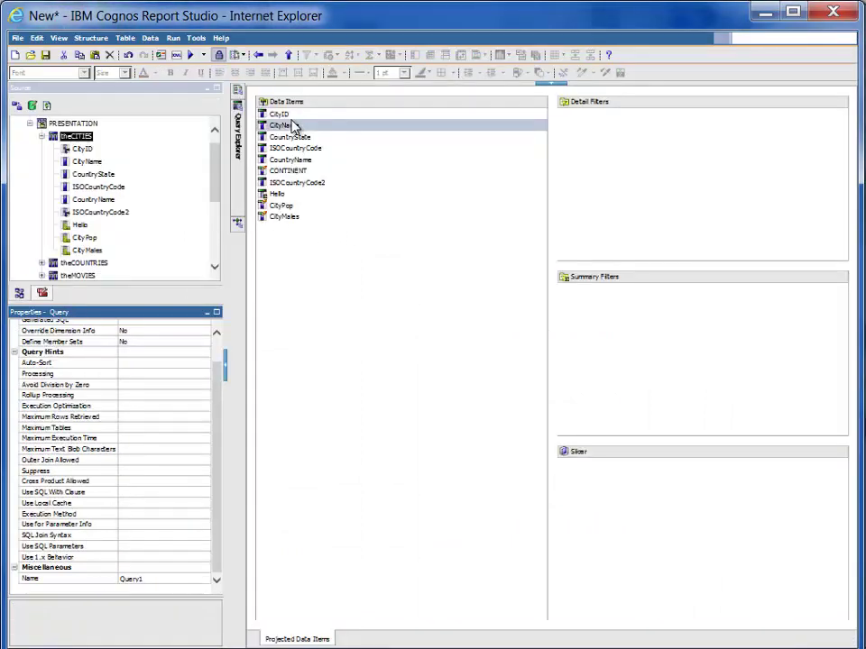
{"action": "left_click", "coordinate": [290, 174]}
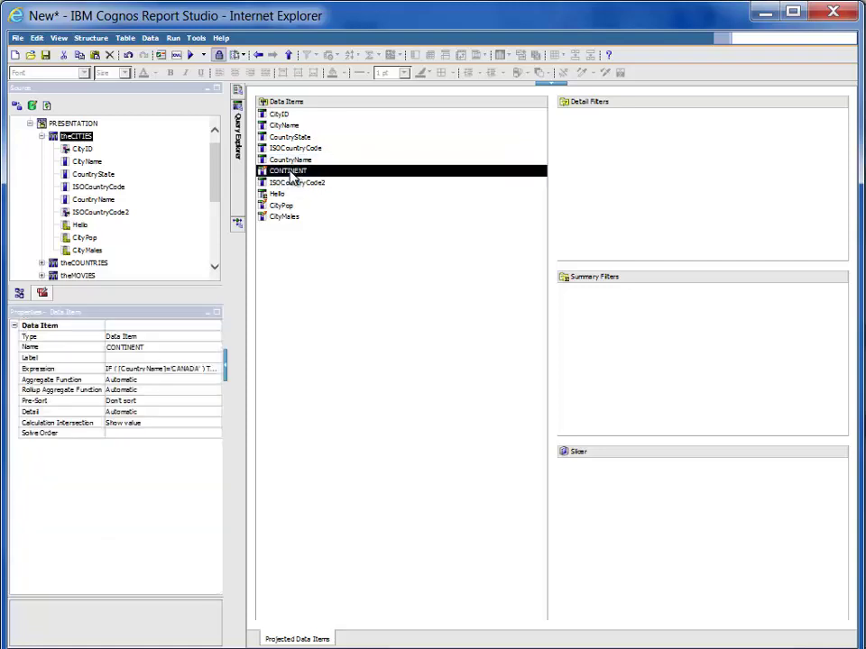
{"action": "right_click", "coordinate": [291, 172]}
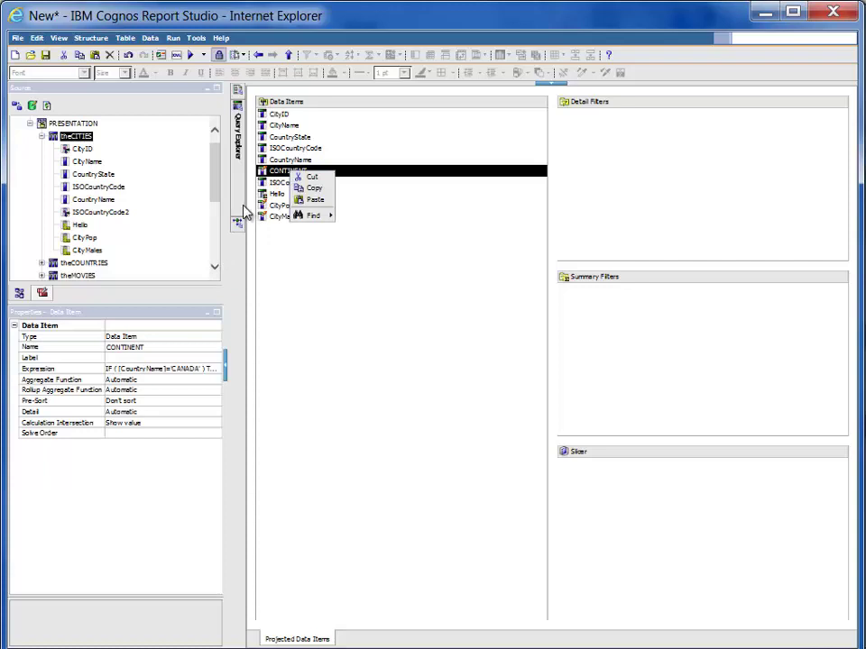
{"action": "left_click", "coordinate": [293, 178]}
{"action": "double_click", "coordinate": [293, 175]}
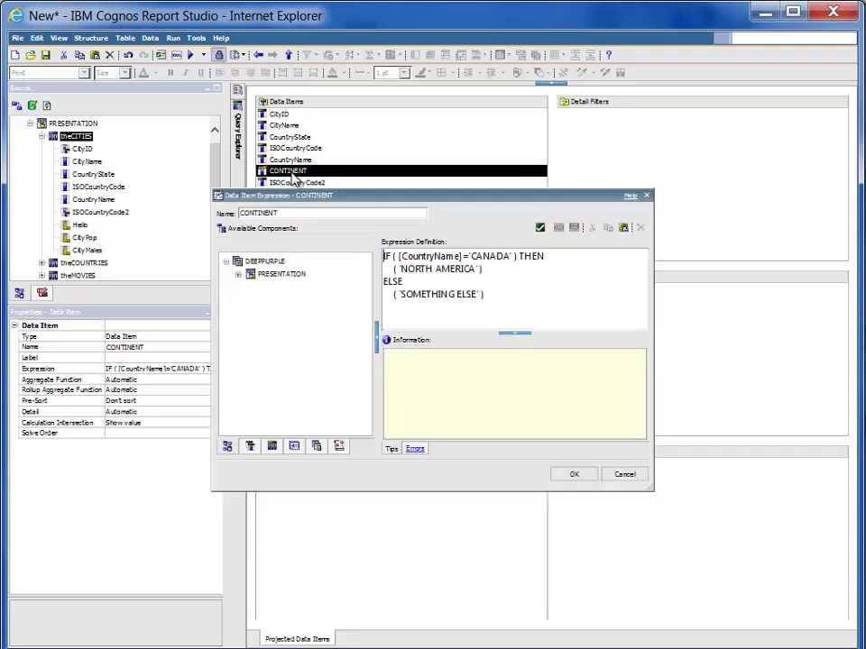
- Add OR conditions for UNITED STATES and MEXICO before THEN and validate the expression
{"action": "left_click", "coordinate": [515, 256]}
{"action": "key", "text": "Return"}
{"action": "key", "text": "Return"}
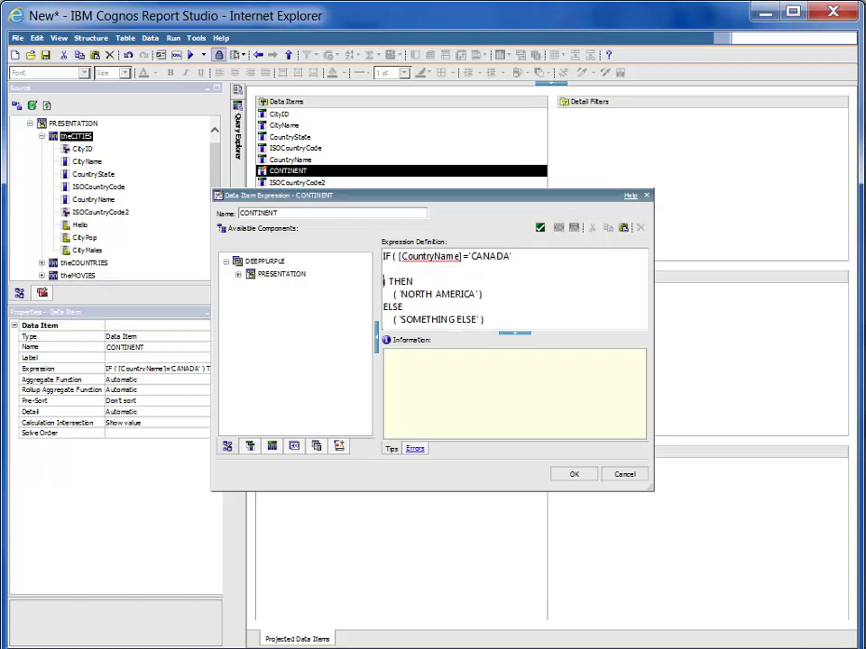
{"action": "key", "text": "Up"}
{"action": "key", "text": "Up"}
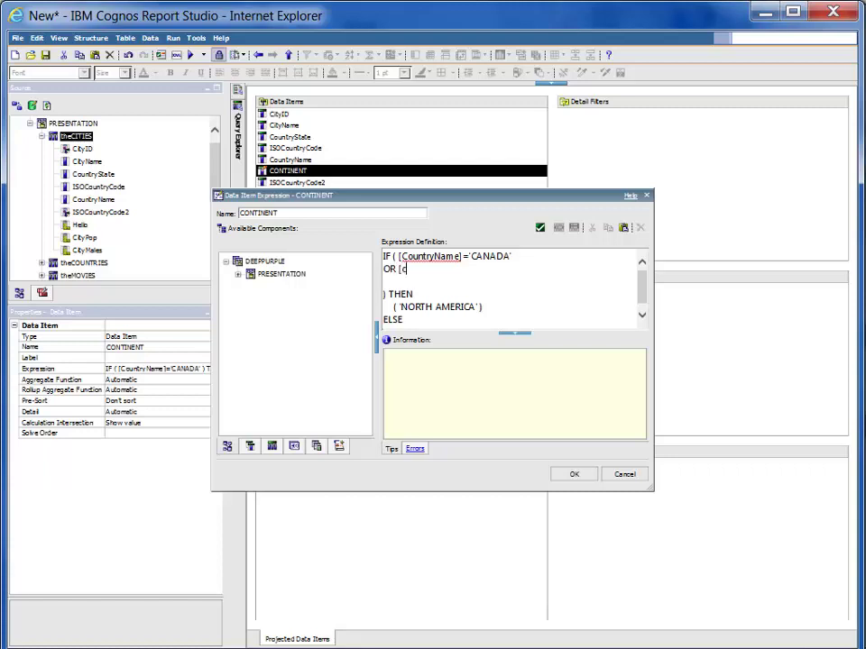
{"action": "type", "text": "untry"}
{"action": "type", "text": "Nam"}
{"action": "type", "text": "] ="}
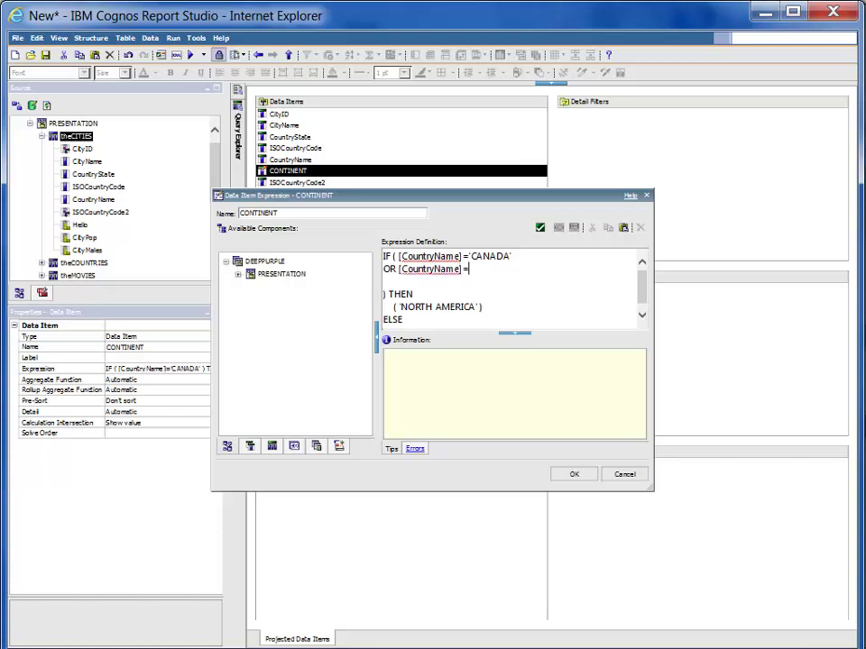
{"action": "type", "text": "NITIE"}
{"action": "type", "text": "D STATES'"}
{"action": "key", "text": "Return"}
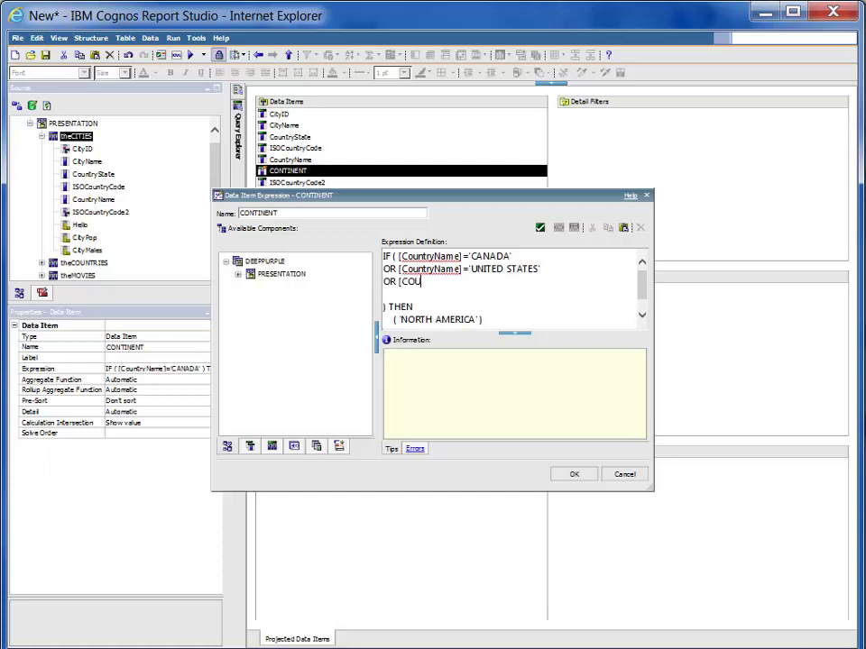
{"action": "type", "text": "N"}
{"action": "type", "text": "ame"}
{"action": "type", "text": "]='MEXICO"}
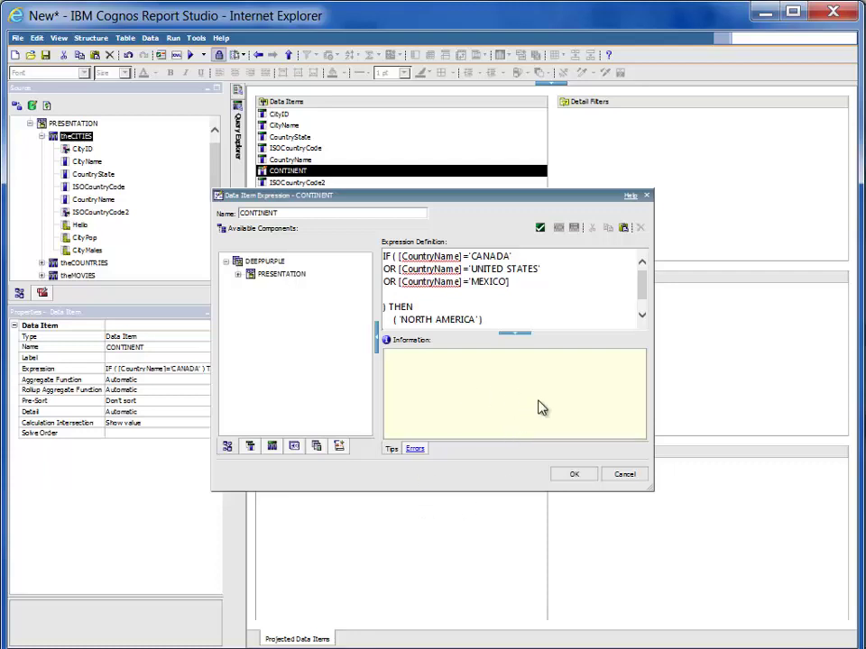
{"action": "left_click", "coordinate": [539, 229]}
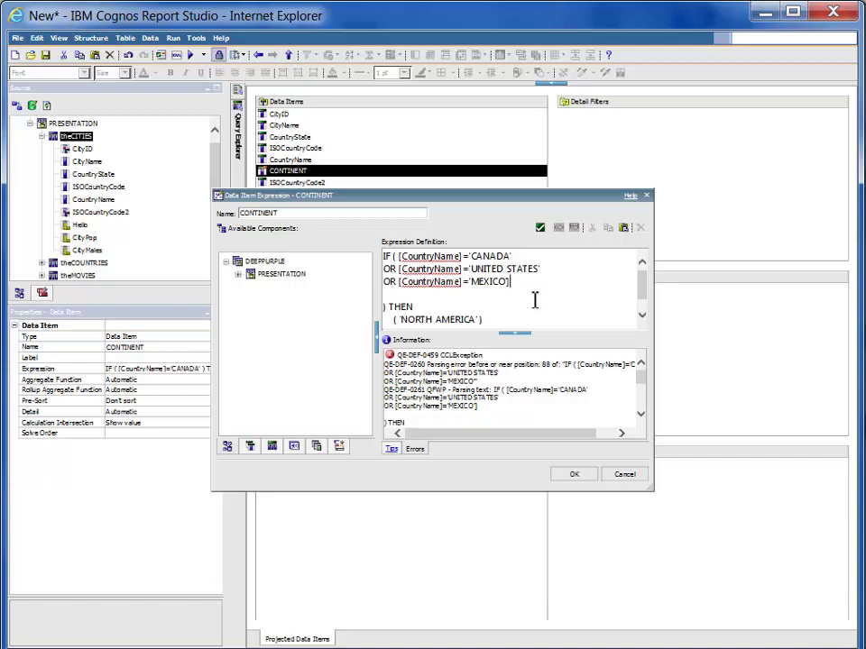
{"action": "left_click", "coordinate": [540, 228]}
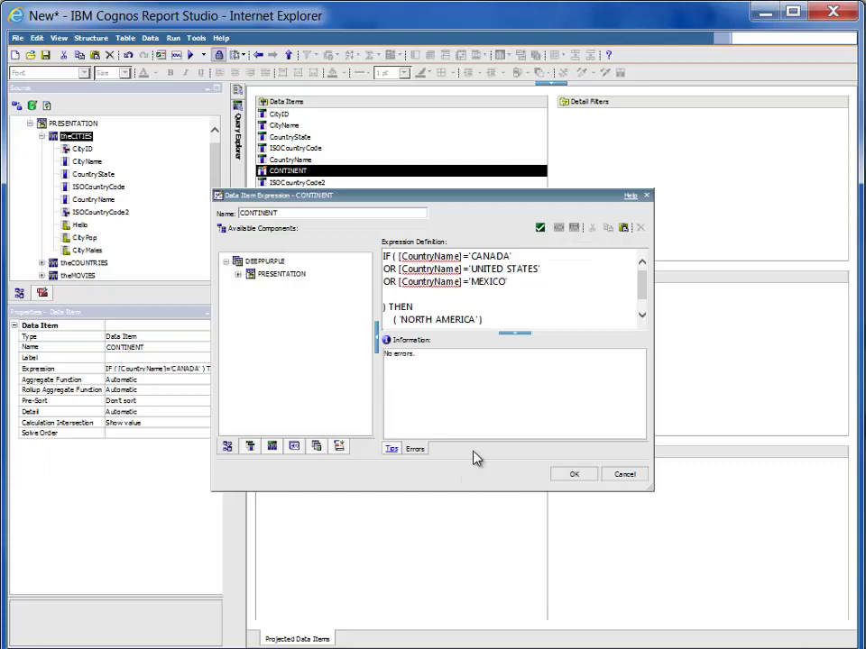
- Save the edited CONTINENT expression and rerun the report from Page1
{"action": "left_click", "coordinate": [573, 475]}
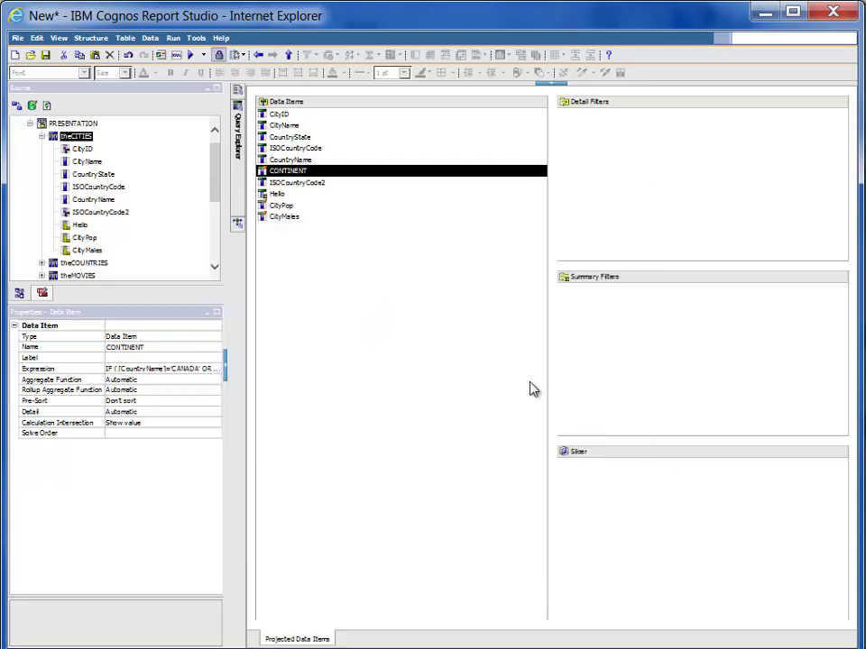
{"action": "left_click", "coordinate": [237, 93]}
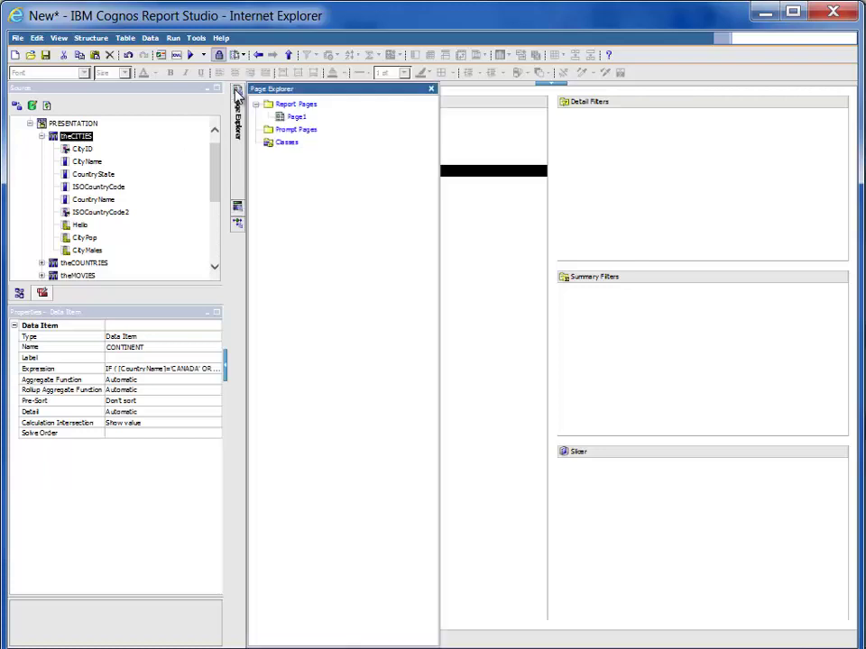
{"action": "left_click", "coordinate": [294, 118]}
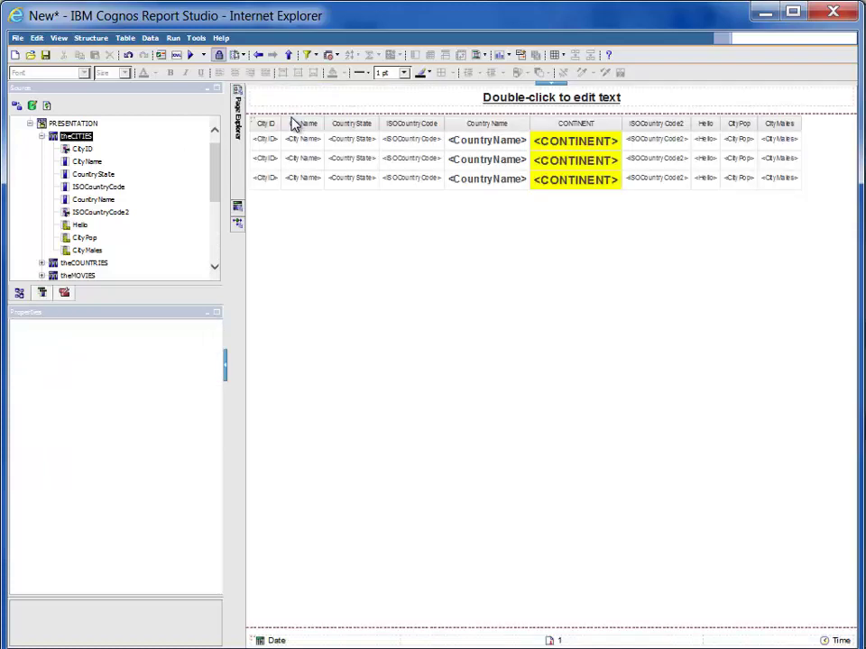
{"action": "left_click", "coordinate": [190, 56]}
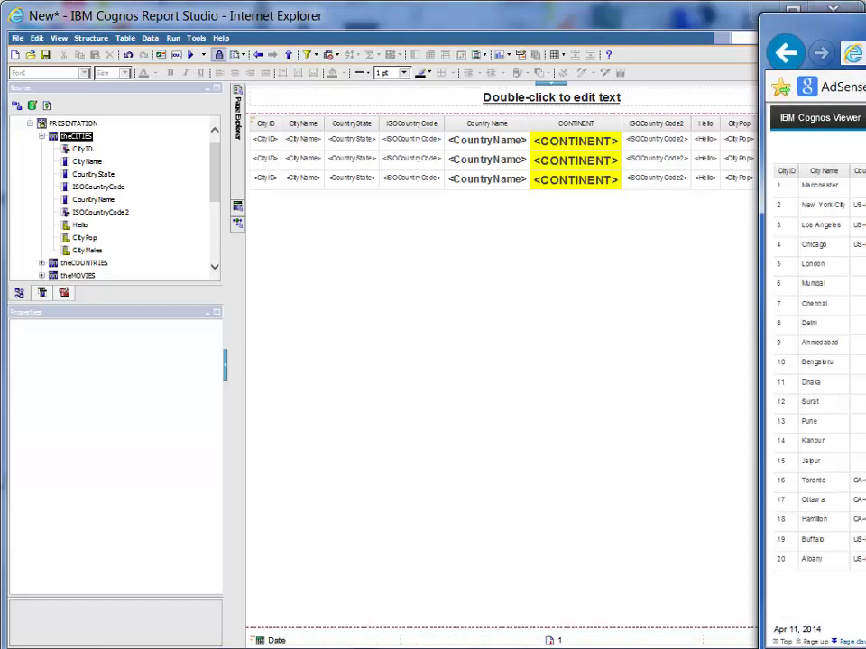
- Confirm UNITED STATES rows read NORTH AMERICA while INDIA and GREAT BRITAIN read SOMETHING ELSE
{"action": "left_click_drag", "start_coordinate": [857, 13], "coordinate": [325, 18]}
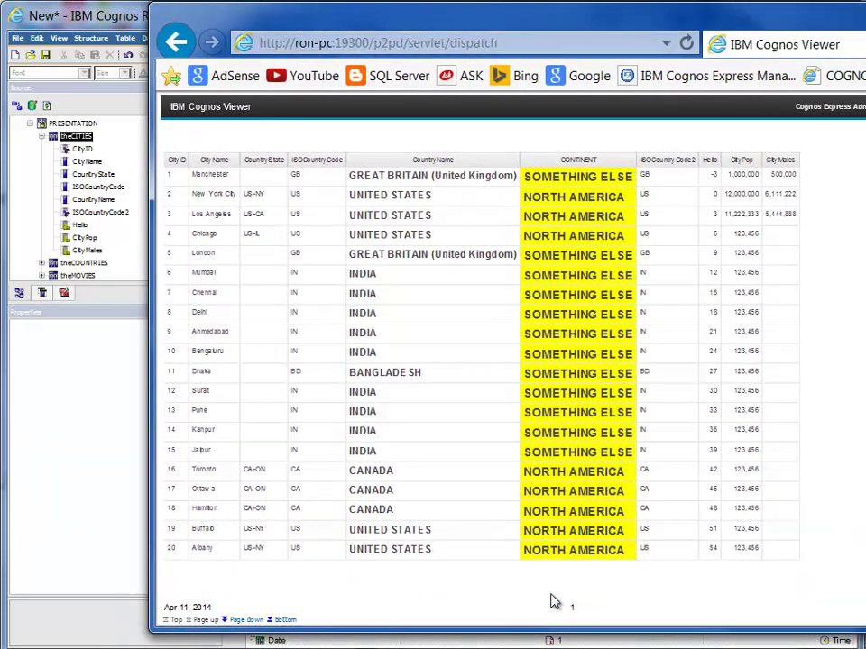
{"action": "left_click", "coordinate": [394, 537]}
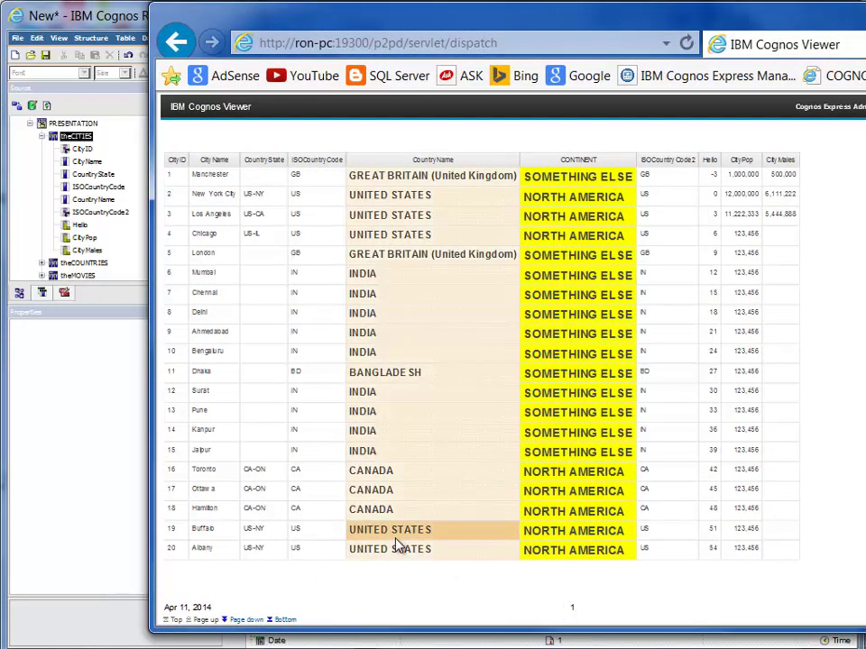
{"action": "left_click", "coordinate": [589, 552]}
{"action": "left_click", "coordinate": [502, 418]}
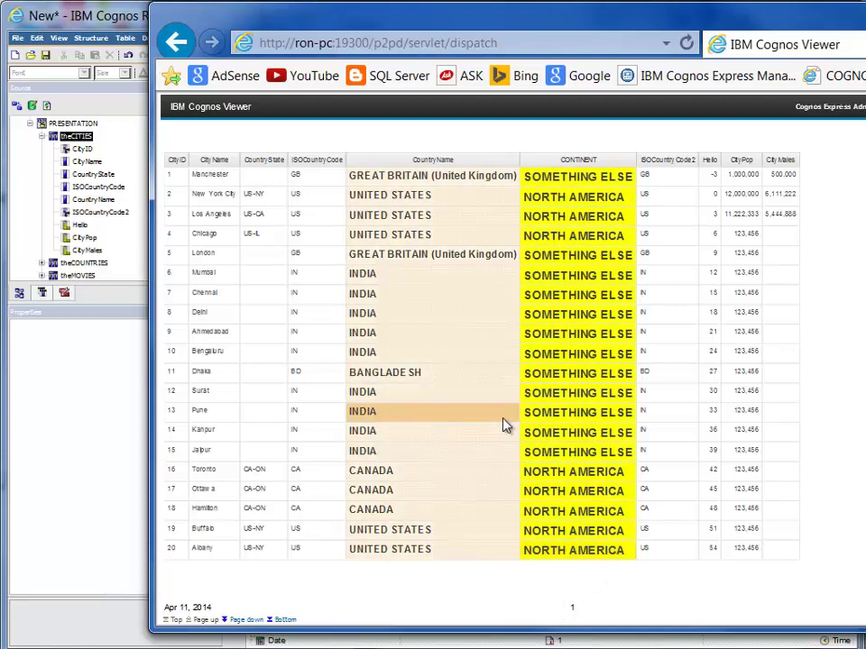
{"action": "left_click", "coordinate": [568, 415]}
{"action": "left_click", "coordinate": [413, 257]}
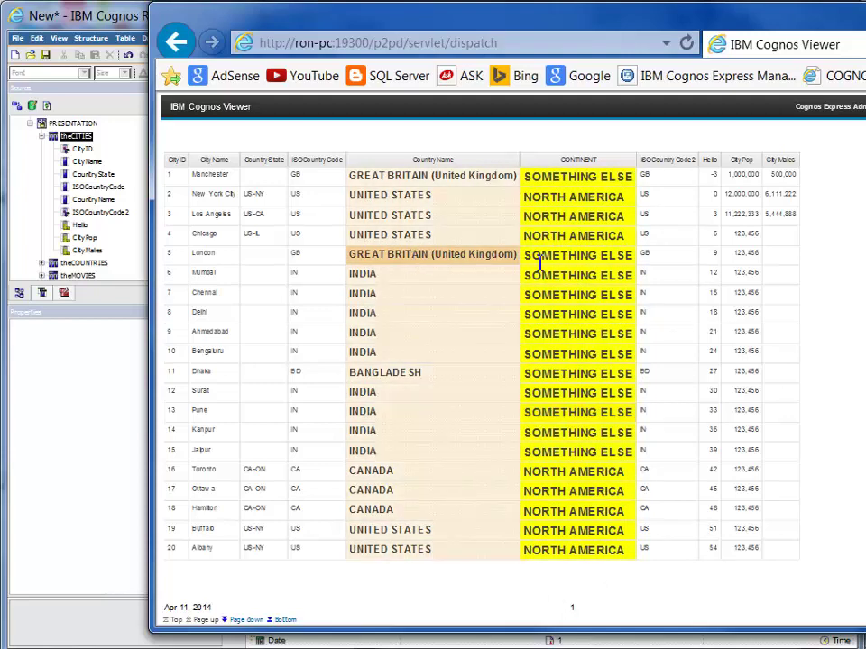
{"action": "left_click", "coordinate": [544, 259]}
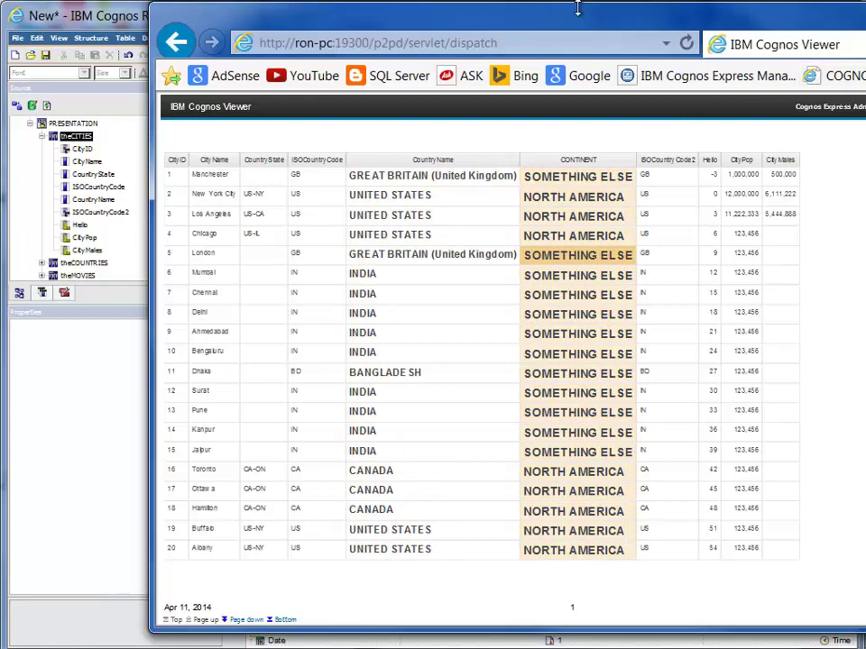
{"action": "left_click_drag", "start_coordinate": [564, 22], "coordinate": [861, 27]}
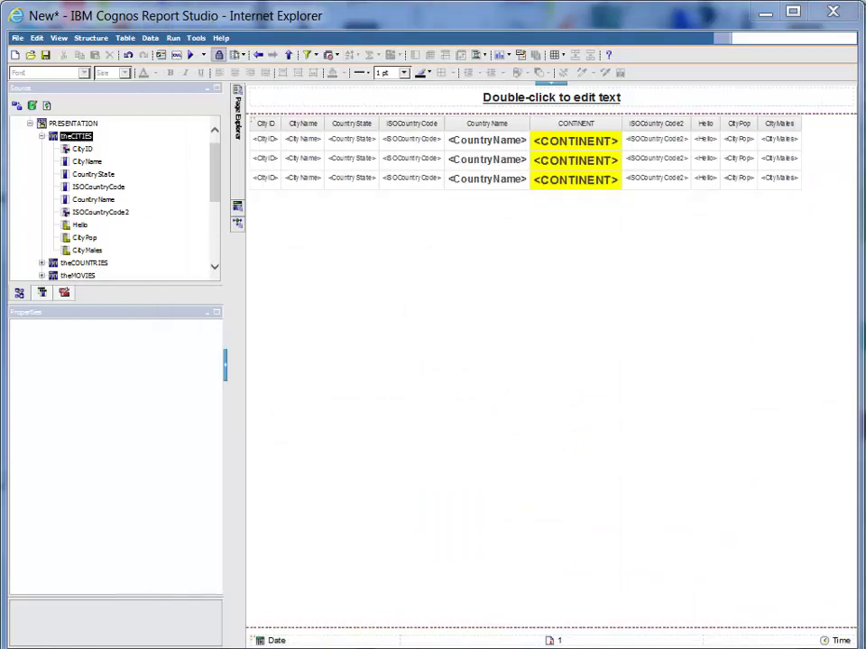
- Reopen the CONTINENT expression and remove the blank line after the MEXICO condition
{"action": "left_click", "coordinate": [236, 207]}
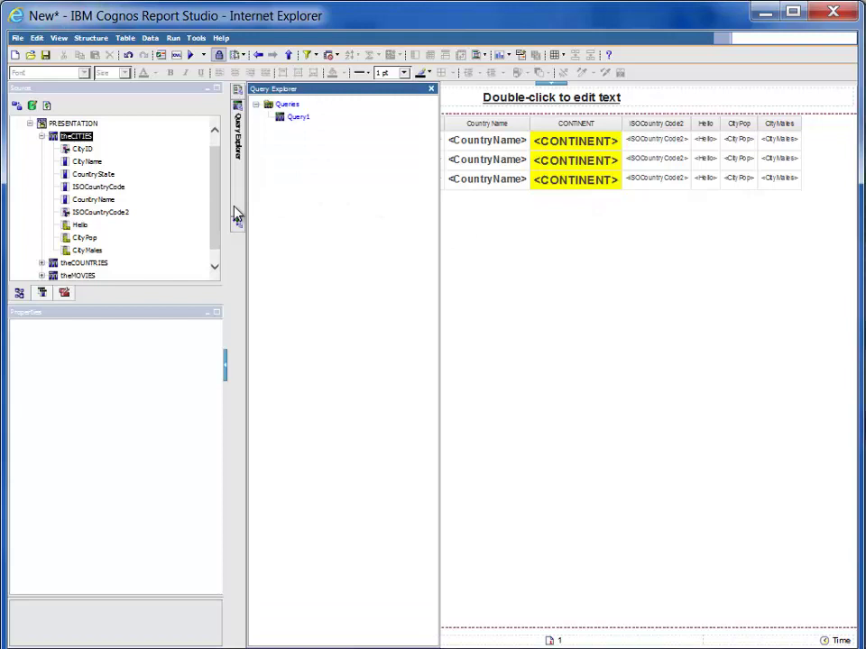
{"action": "double_click", "coordinate": [303, 121]}
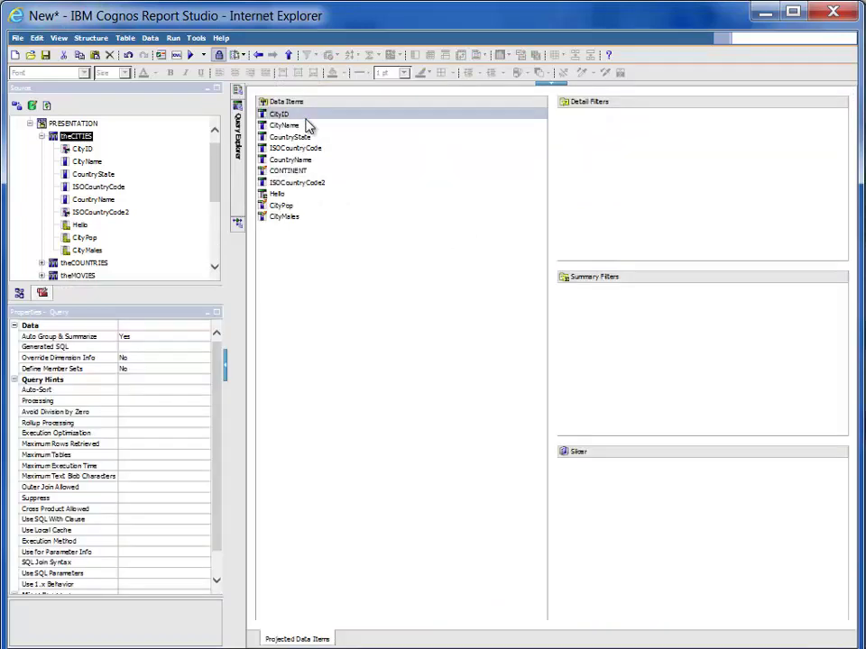
{"action": "double_click", "coordinate": [298, 173]}
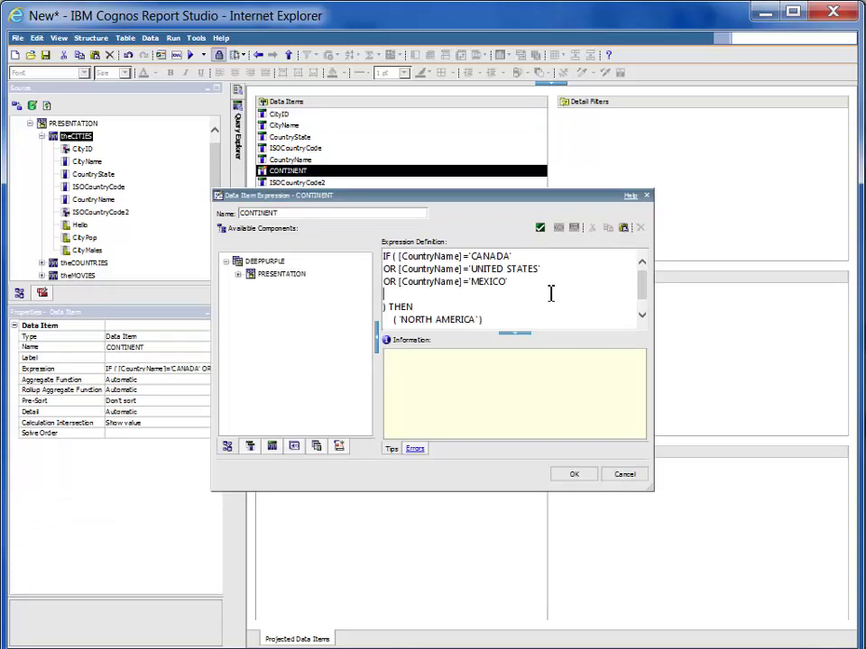
{"action": "left_click", "coordinate": [551, 294]}
{"action": "key", "text": "BackSpace"}
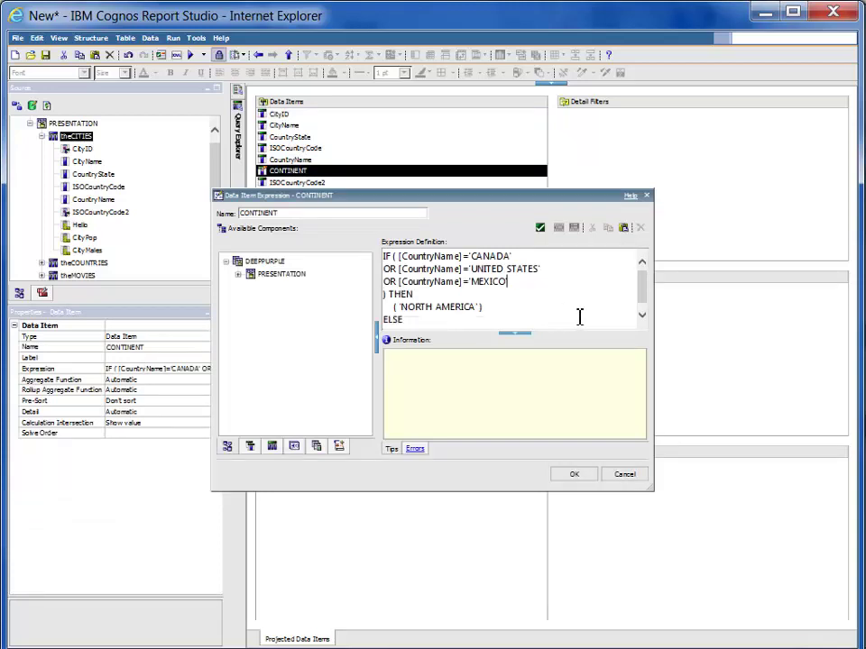
- Paste a copy of the IF…THEN 'NORTH AMERICA' block before ELSE and clear its country value
{"action": "mouse_move", "coordinate": [641, 300]}
{"action": "left_mouse_down"}
{"action": "mouse_move", "coordinate": [644, 313]}
{"action": "mouse_move", "coordinate": [655, 282]}
{"action": "left_mouse_up"}
{"action": "left_click_drag", "start_coordinate": [494, 307], "coordinate": [347, 201]}
{"action": "key", "text": "ctrl+c"}
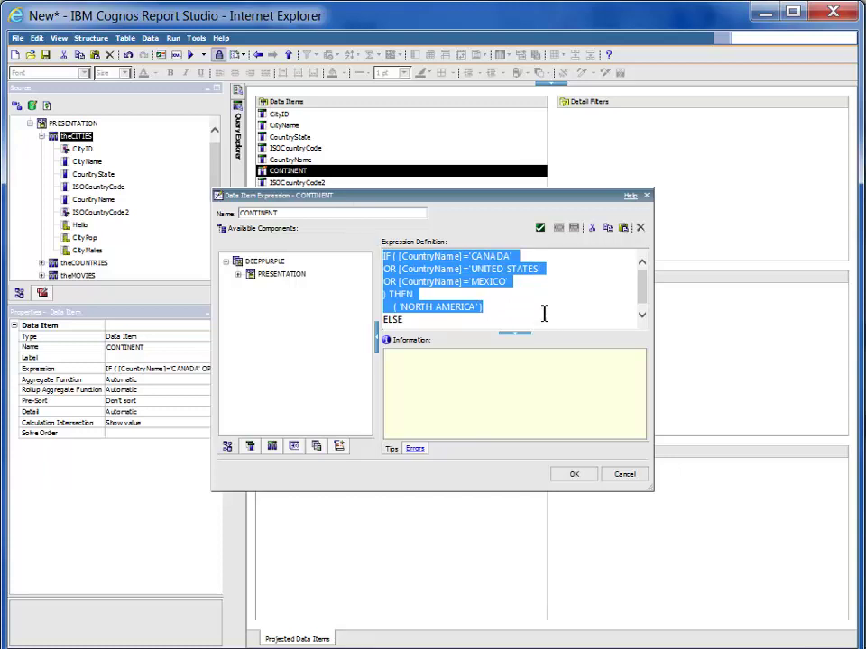
{"action": "left_click", "coordinate": [383, 319]}
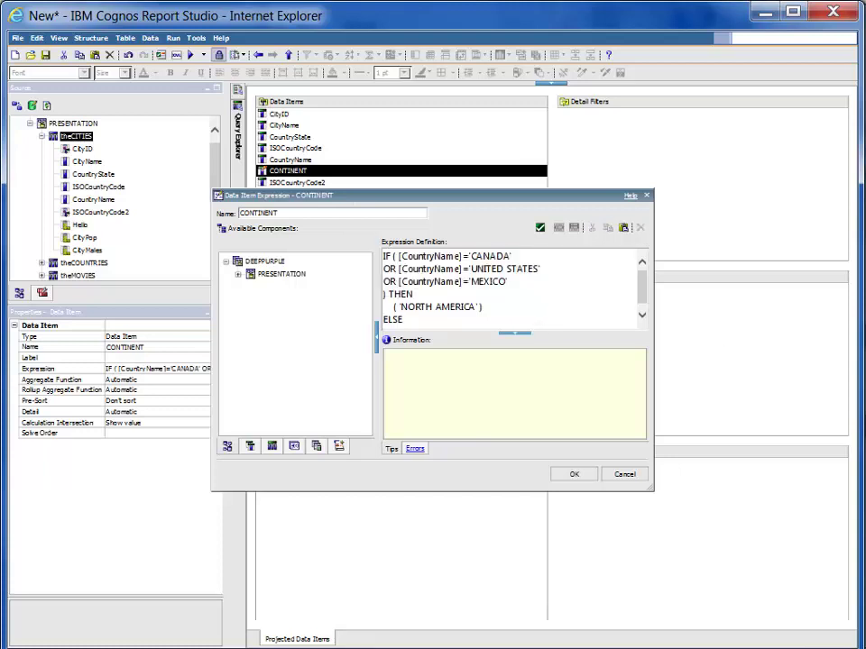
{"action": "key", "text": "ctrl+v"}
{"action": "key", "text": "Return"}
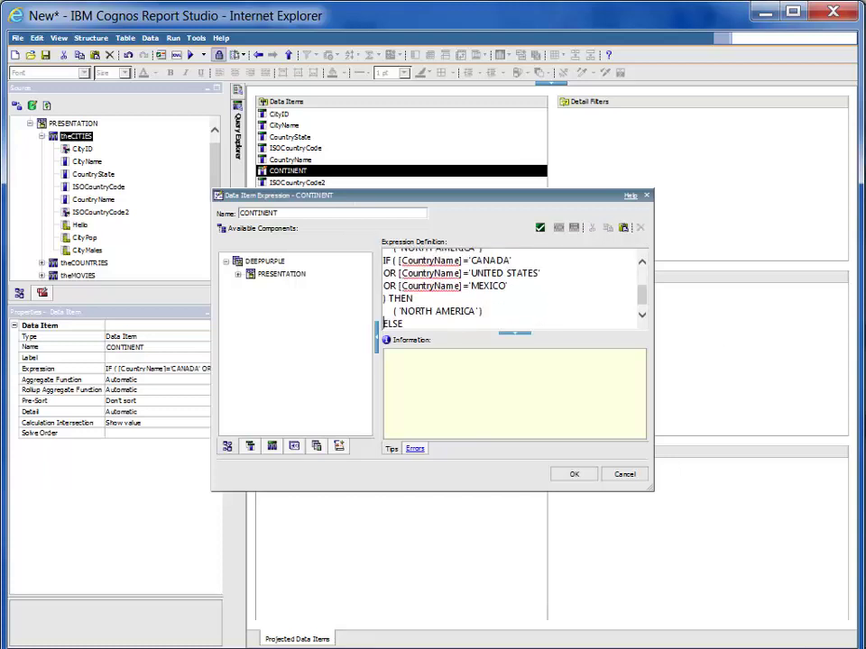
{"action": "scroll", "coordinate": [644, 264], "scroll_direction": "up", "scroll_amount": 1}
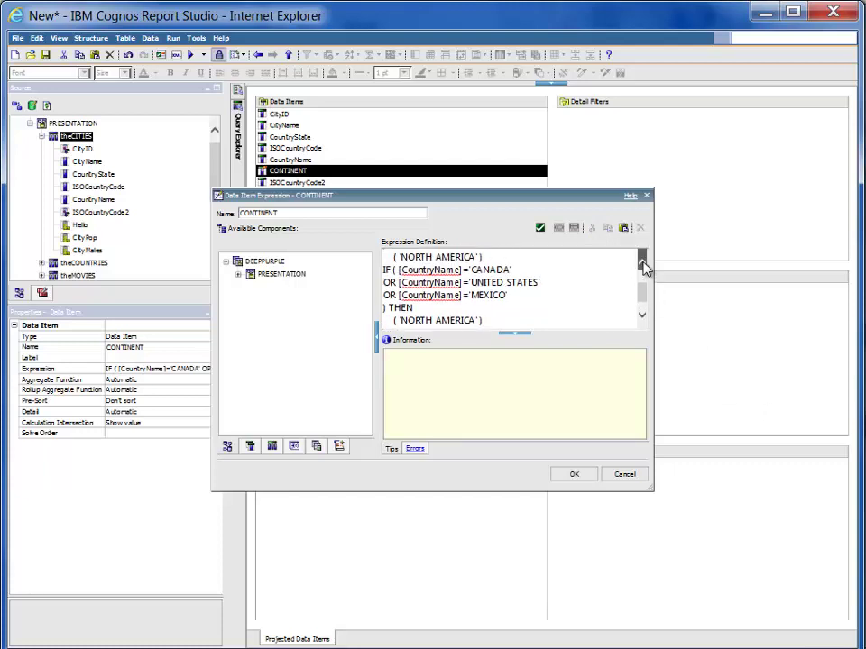
{"action": "scroll", "coordinate": [644, 271], "scroll_direction": "up", "scroll_amount": 2}
{"action": "left_click", "coordinate": [642, 315]}
{"action": "left_click", "coordinate": [642, 315]}
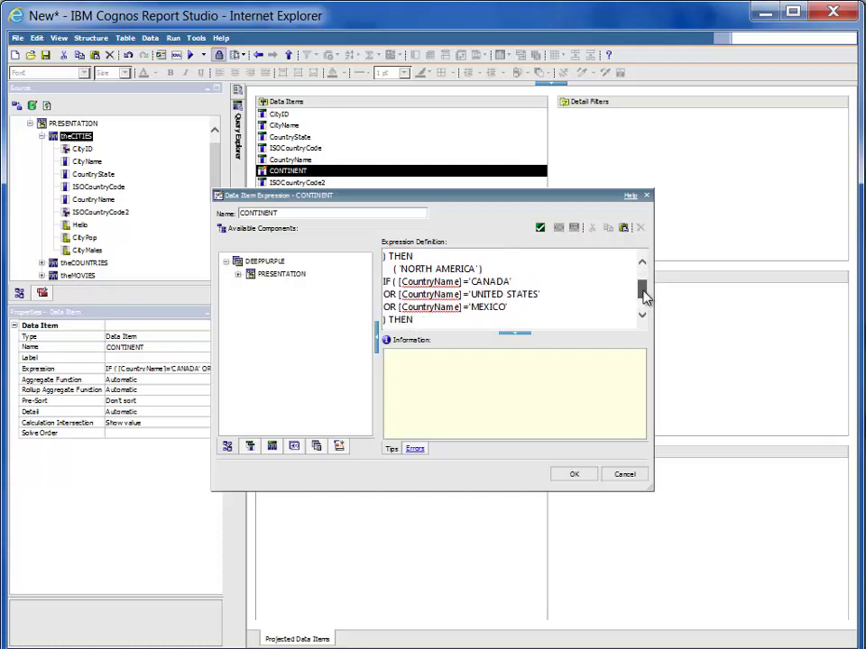
{"action": "left_click_drag", "start_coordinate": [644, 290], "coordinate": [646, 273]}
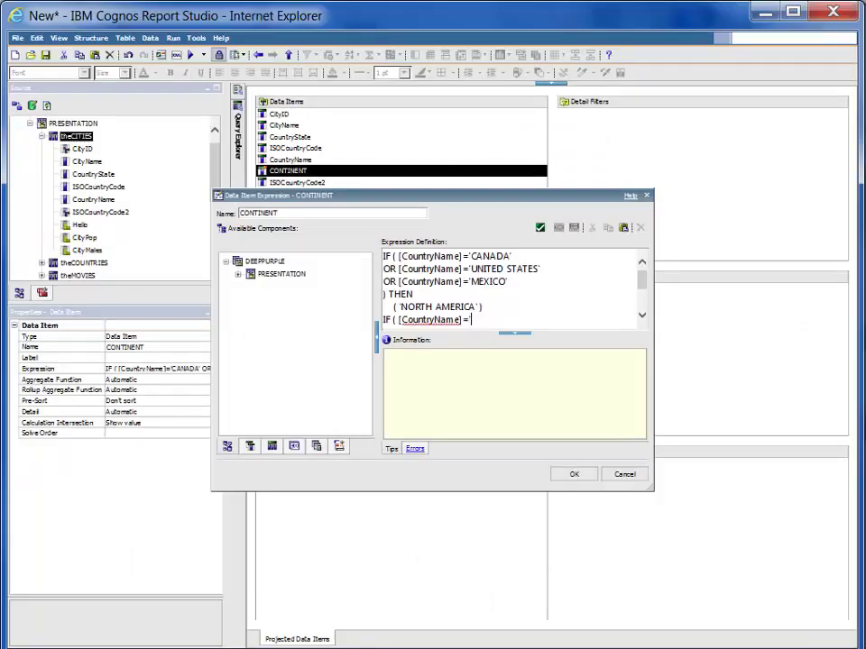
- Change the copied conditions to INDIA, CHINA and PHILIPPINES
{"action": "type", "text": "'INDIA'"}
{"action": "key", "text": "Return"}
{"action": "type", "text": "OR [CountryName]='UNITED STATES'"}
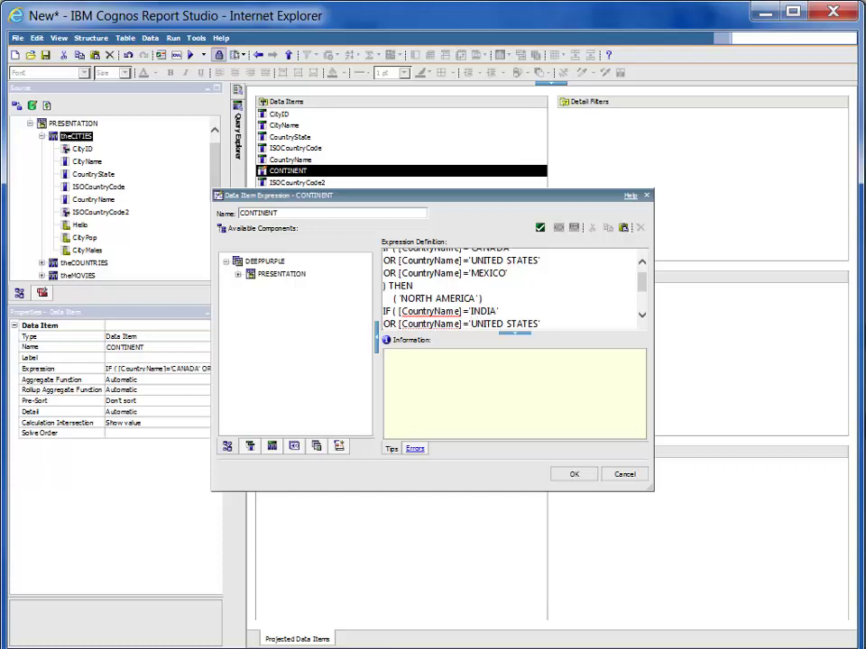
{"action": "key", "text": "Delete"}
{"action": "key", "text": "Delete"}
{"action": "key", "text": "Delete"}
{"action": "key", "text": "Delete"}
{"action": "key", "text": "Delete"}
{"action": "key", "text": "Delete"}
{"action": "key", "text": "Delete"}
{"action": "key", "text": "Delete"}
{"action": "key", "text": "Delete"}
{"action": "key", "text": "Delete"}
{"action": "key", "text": "Delete"}
{"action": "type", "text": "CHINA"}
{"action": "key", "text": "End"}
{"action": "key", "text": "Return"}
{"action": "type", "text": "OR [CountryName]='MEXICO'"}
{"action": "key", "text": "BackSpace"}
{"action": "key", "text": "BackSpace"}
{"action": "key", "text": "BackSpace"}
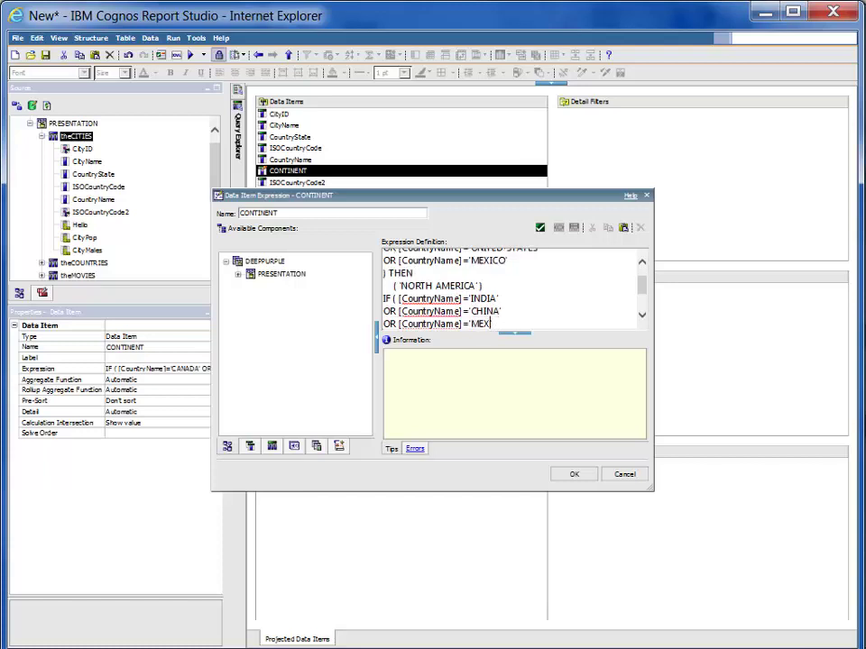
{"action": "key", "text": "BackSpace"}
{"action": "key", "text": "BackSpace"}
{"action": "key", "text": "BackSpace"}
{"action": "type", "text": "HILIPP"}
{"action": "type", "text": "INE"}
- Close the conditions with ) THEN, set the result to 'ASIA', and validate
{"action": "key", "text": "Return"}
{"action": "type", "text": ") THEN"}
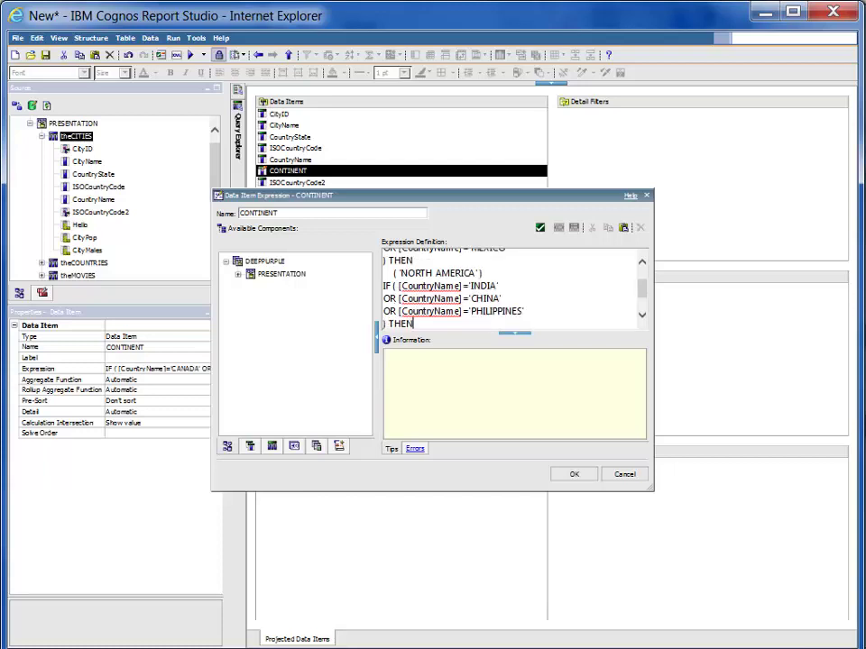
{"action": "key", "text": "Return"}
{"action": "key", "text": "ctrl+v"}
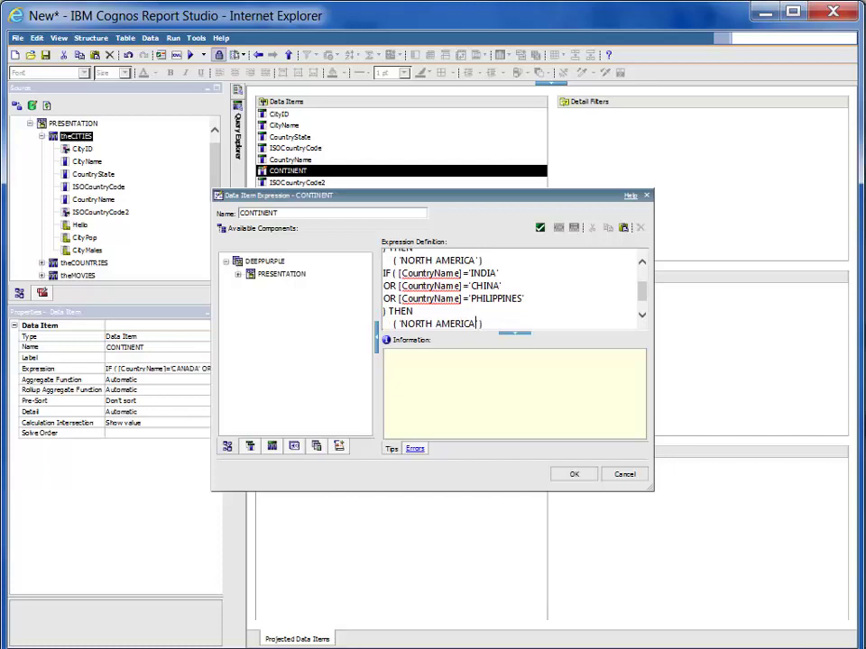
{"action": "key", "text": "BackSpace"}
{"action": "key", "text": "BackSpace"}
{"action": "key", "text": "BackSpace"}
{"action": "key", "text": "BackSpace"}
{"action": "key", "text": "BackSpace"}
{"action": "key", "text": "BackSpace"}
{"action": "key", "text": "BackSpace"}
{"action": "key", "text": "BackSpace"}
{"action": "key", "text": "BackSpace"}
{"action": "key", "text": "BackSpace"}
{"action": "type", "text": "AS"}
{"action": "type", "text": "IA"}
{"action": "type", "text": "I"}
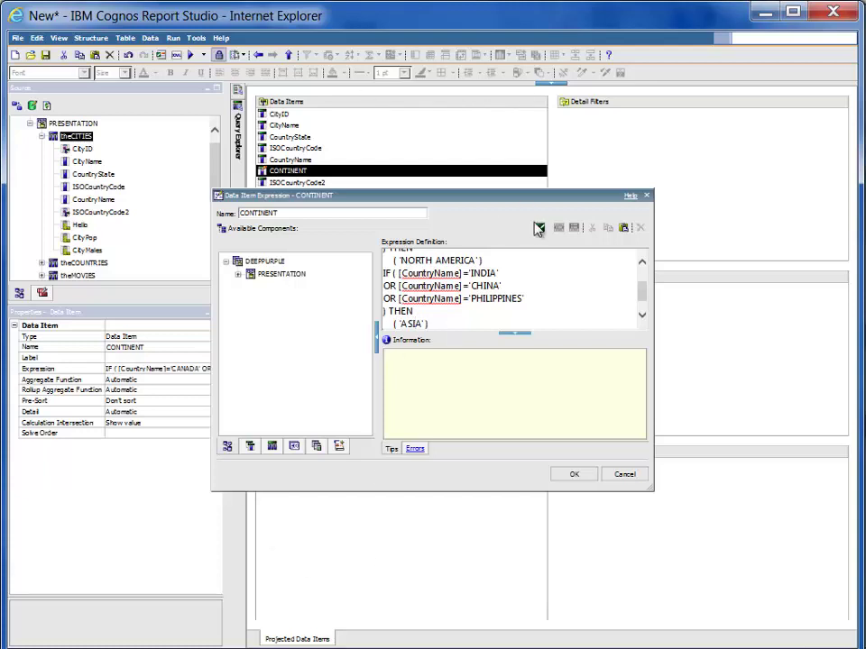
{"action": "left_click", "coordinate": [539, 228]}
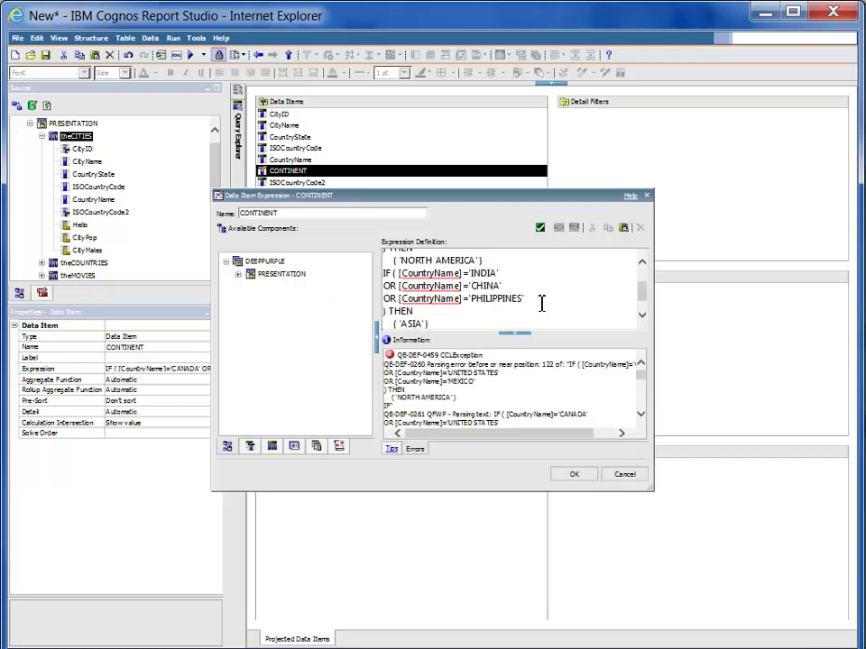
- Review the parsing errors listed in the Information pane
{"action": "mouse_move", "coordinate": [505, 433]}
{"action": "left_click", "coordinate": [640, 414]}
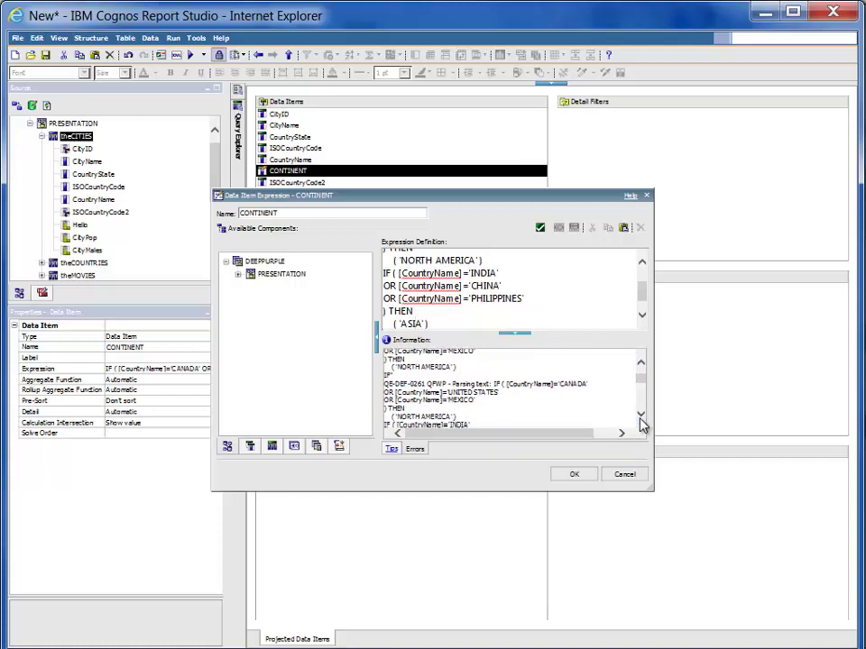
{"action": "left_click", "coordinate": [640, 413]}
{"action": "left_click", "coordinate": [640, 415]}
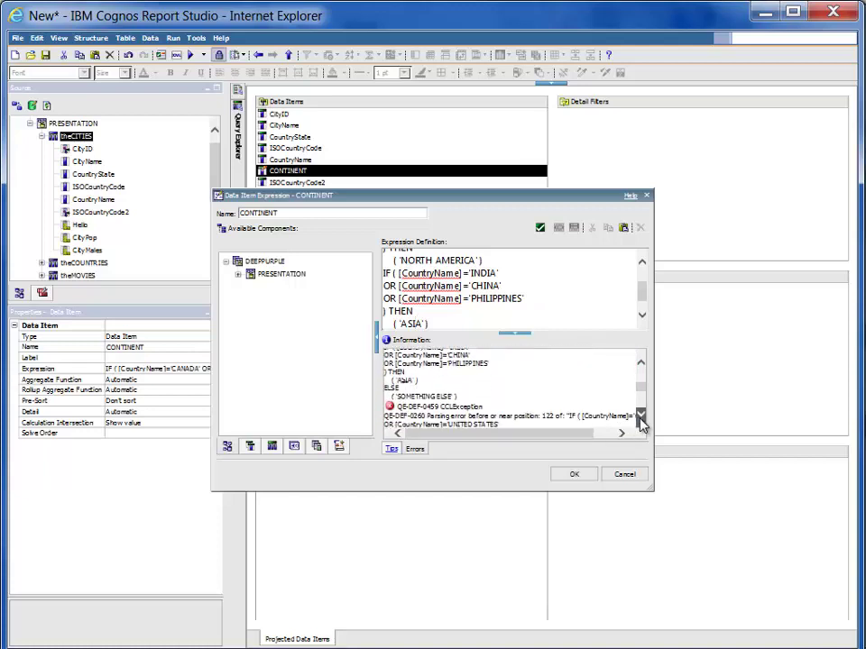
{"action": "left_click", "coordinate": [640, 414]}
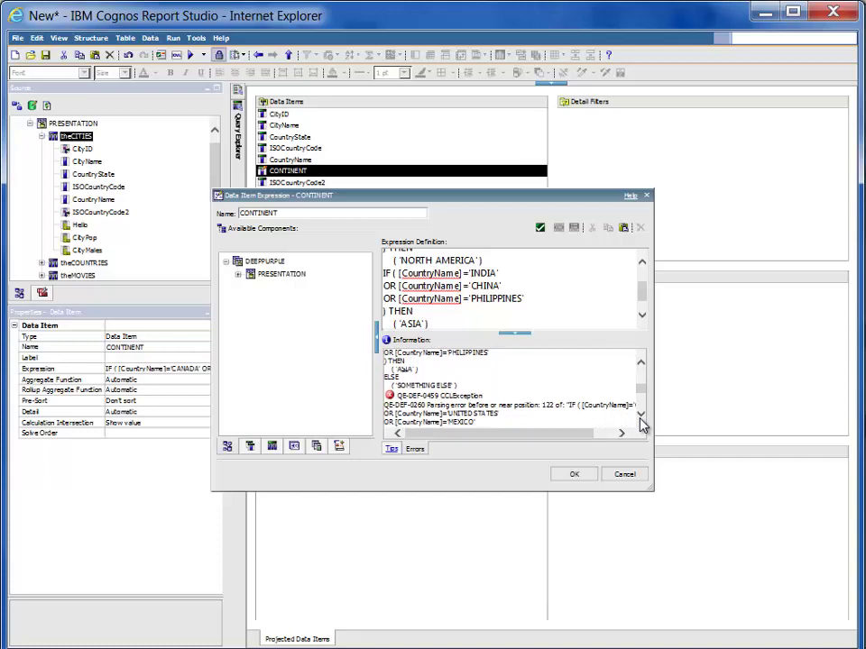
{"action": "left_click", "coordinate": [640, 414]}
{"action": "left_click", "coordinate": [641, 415]}
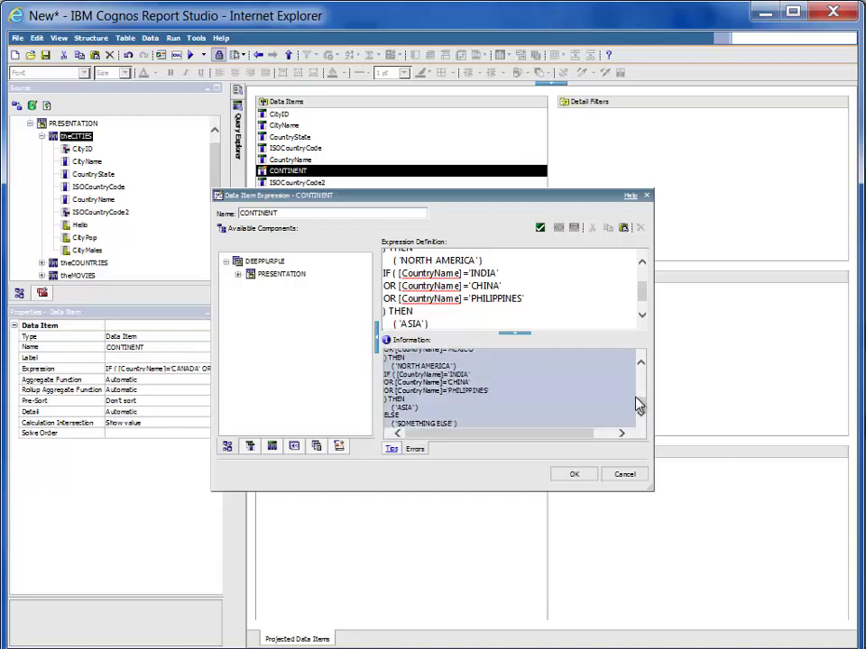
- Insert ELSE before the ASIA IF condition and validate the expression with no errors
{"action": "left_click", "coordinate": [641, 363]}
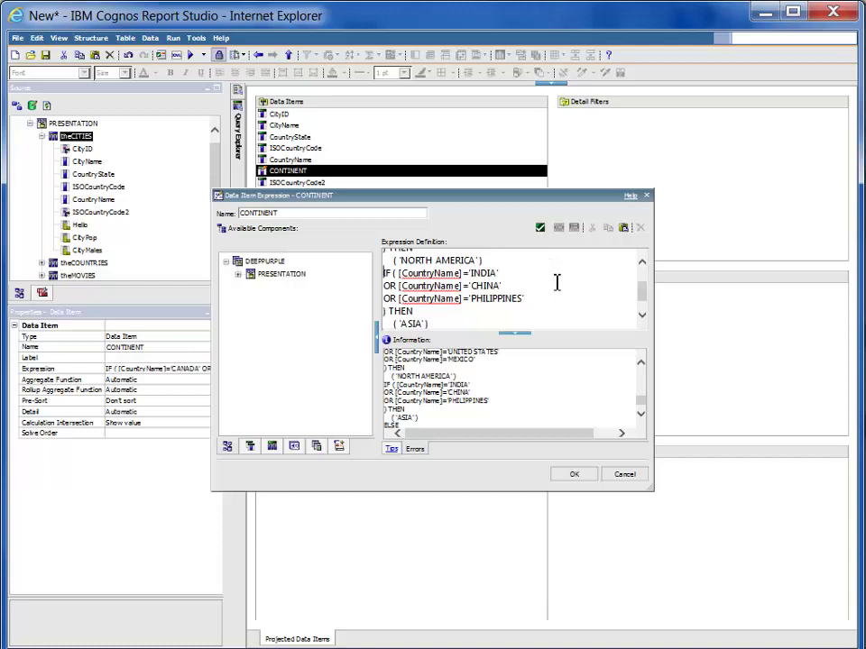
{"action": "type", "text": "ELSE"}
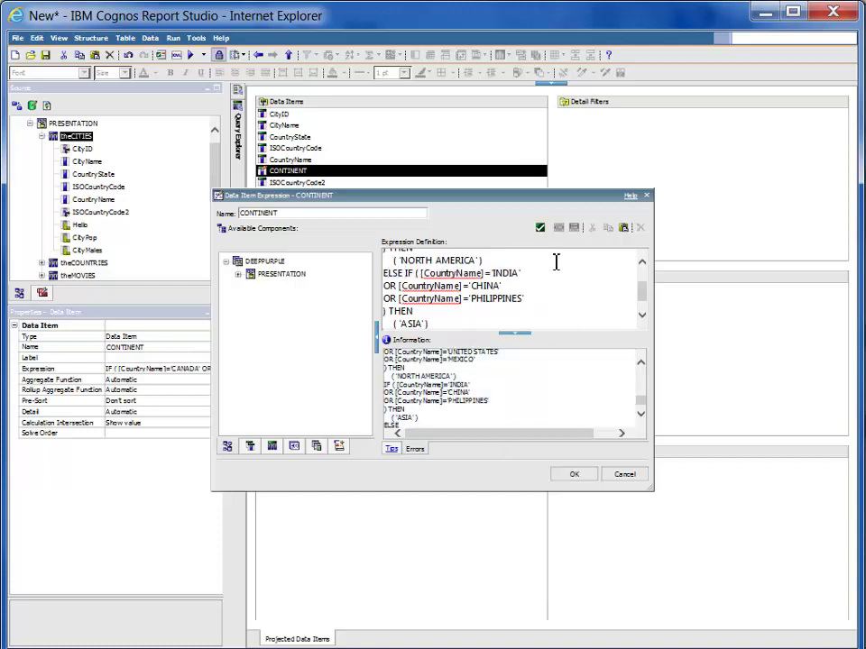
{"action": "left_click", "coordinate": [540, 228]}
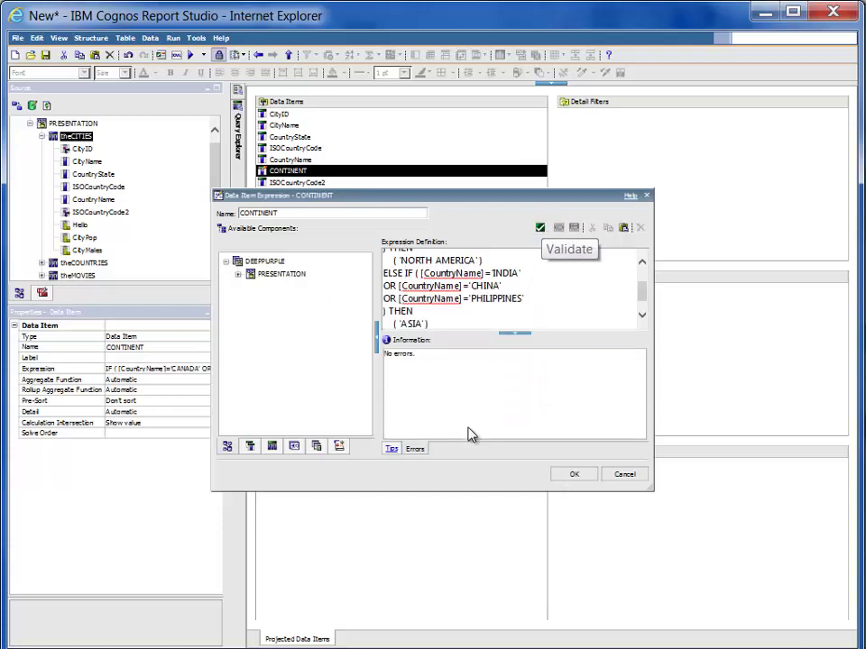
{"action": "left_click", "coordinate": [643, 265]}
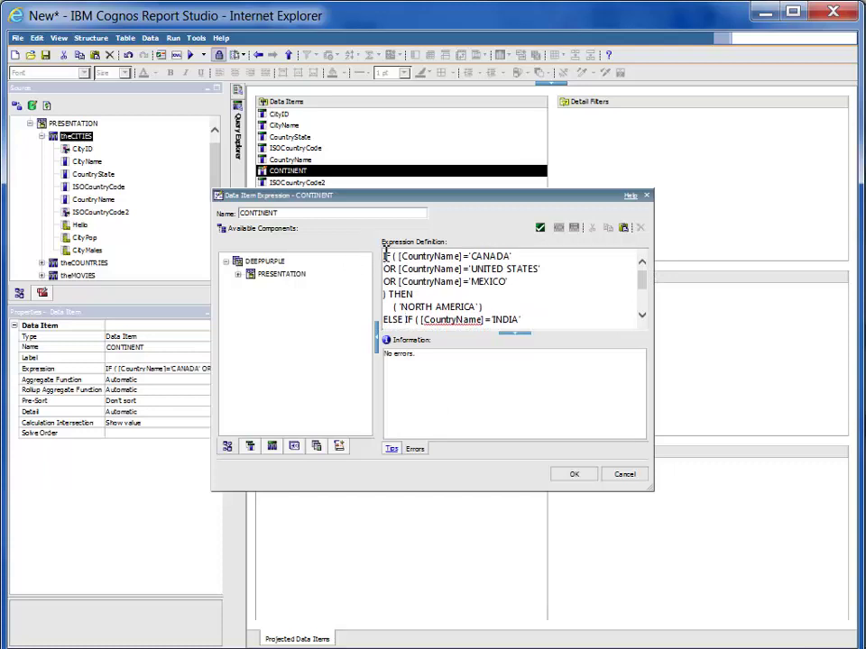
- Paste the selected CONTINENT expression into a new Notepad document, with filler letters after the final ELSE
{"action": "mouse_move", "coordinate": [385, 256]}
{"action": "left_mouse_down"}
{"action": "mouse_move", "coordinate": [537, 377]}
{"action": "mouse_move", "coordinate": [599, 406]}
{"action": "left_mouse_up"}
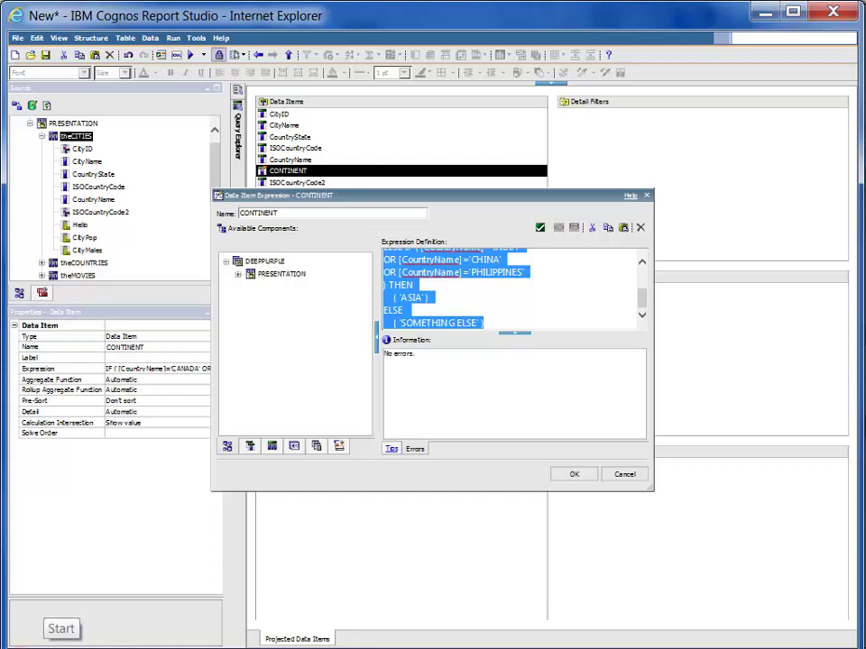
{"action": "left_click", "coordinate": [59, 628]}
{"action": "left_click", "coordinate": [126, 278]}
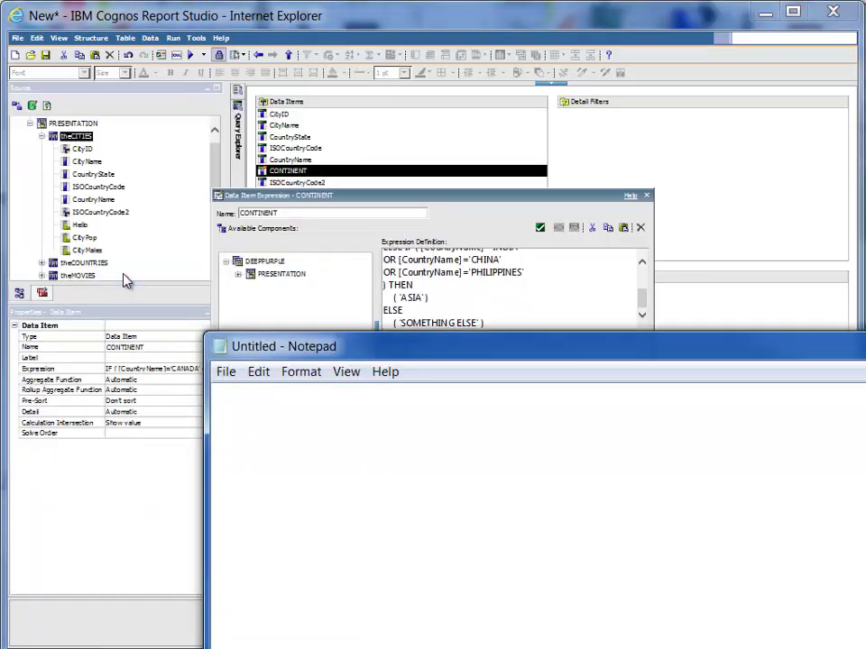
{"action": "key", "text": "ctrl+v"}
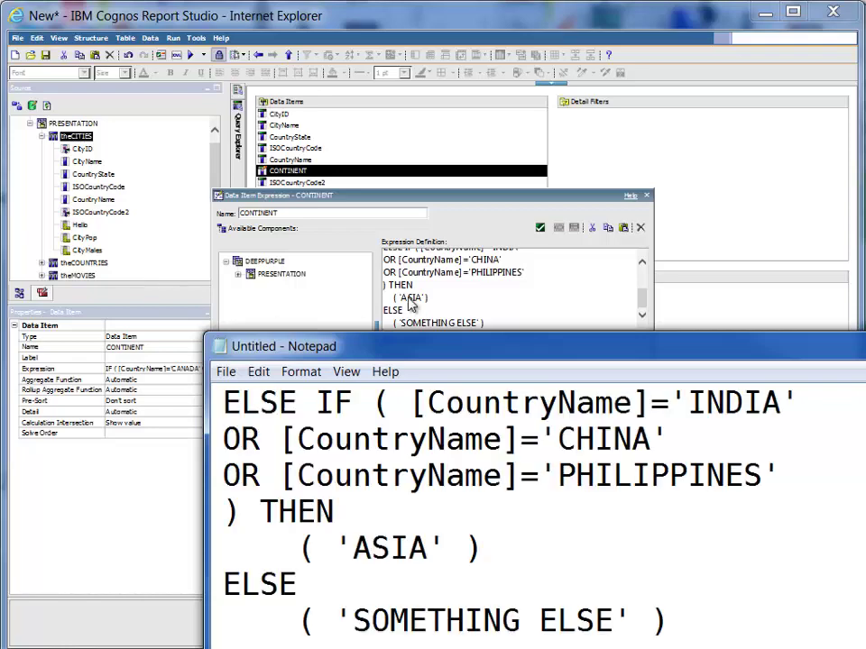
{"action": "left_click_drag", "start_coordinate": [410, 357], "coordinate": [275, 180]}
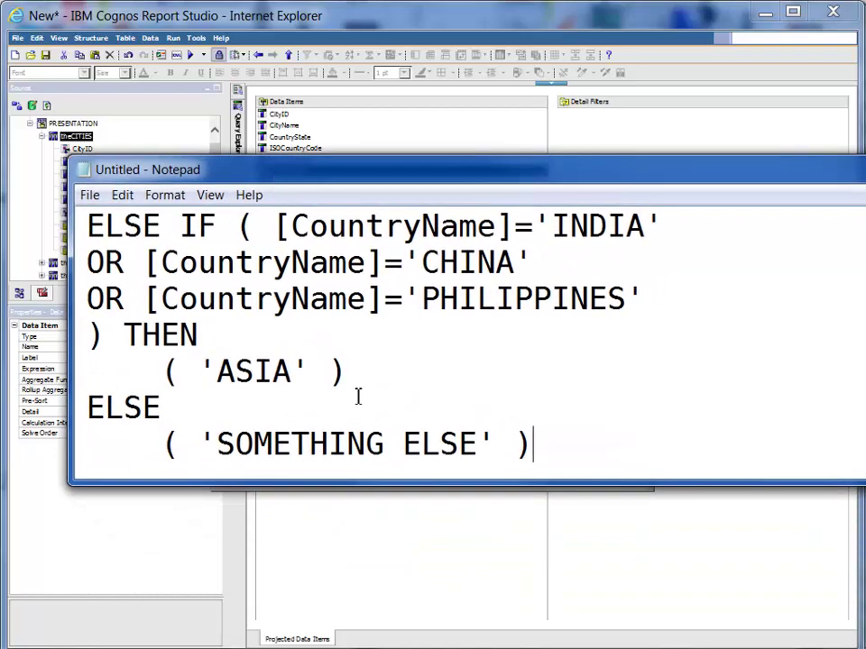
{"action": "left_click", "coordinate": [257, 406]}
{"action": "type", "text": "FSDFGSDF"}
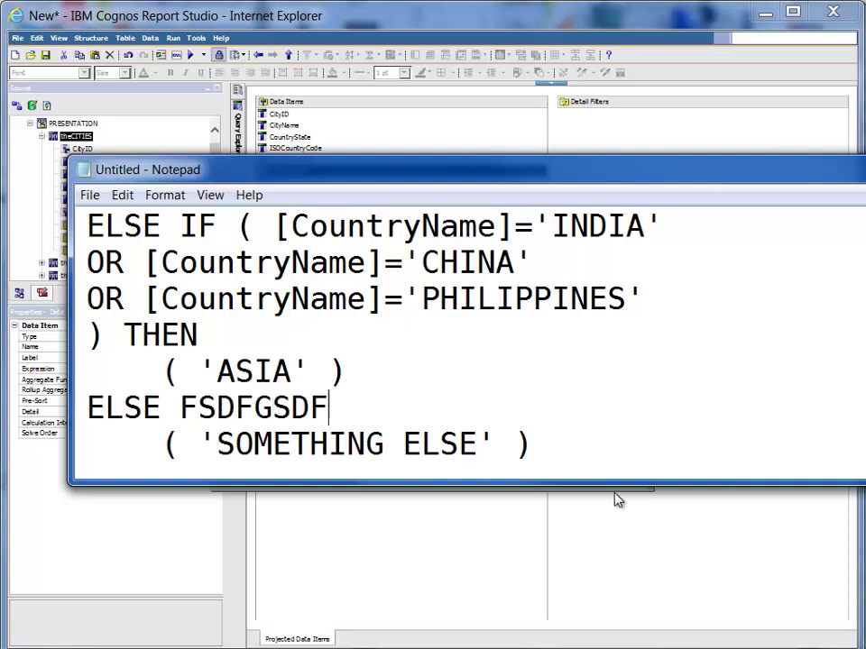
{"action": "type", "text": "GSDFGSDFSDFGDSFG"}
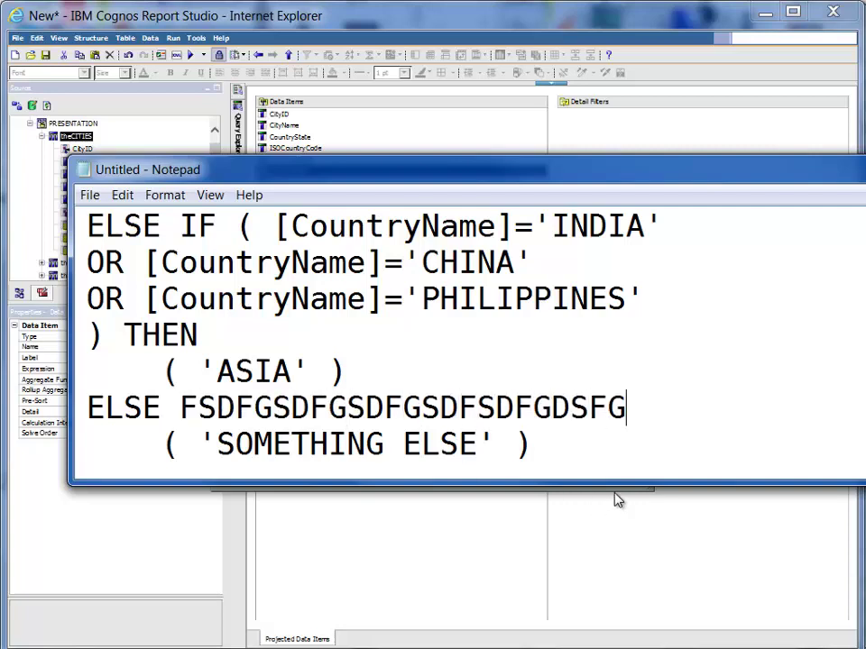
{"action": "type", "text": "SDFGSDFGSD"}
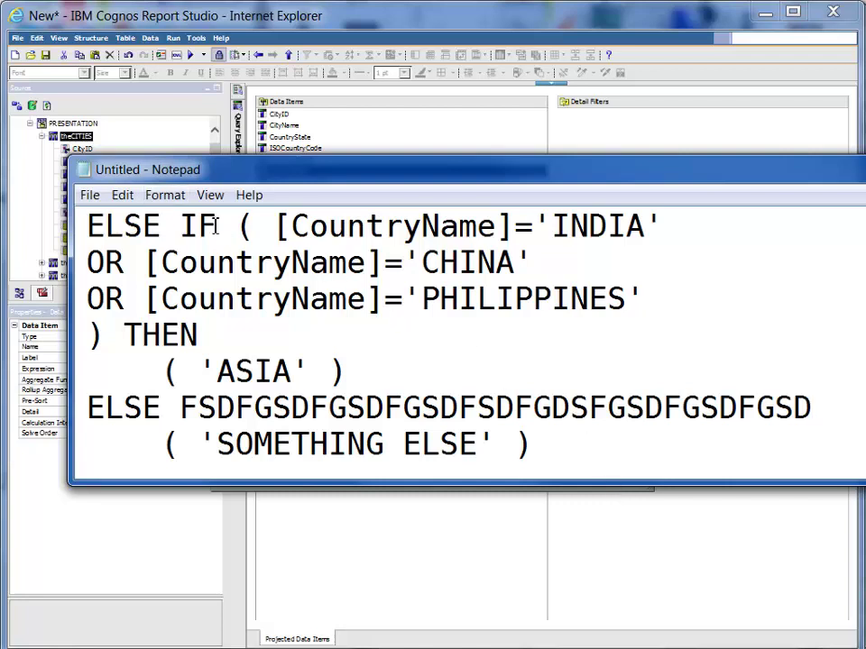
- Set the Notepad font size to 12 and resize the window
{"action": "left_click", "coordinate": [178, 197]}
{"action": "left_click", "coordinate": [191, 238]}
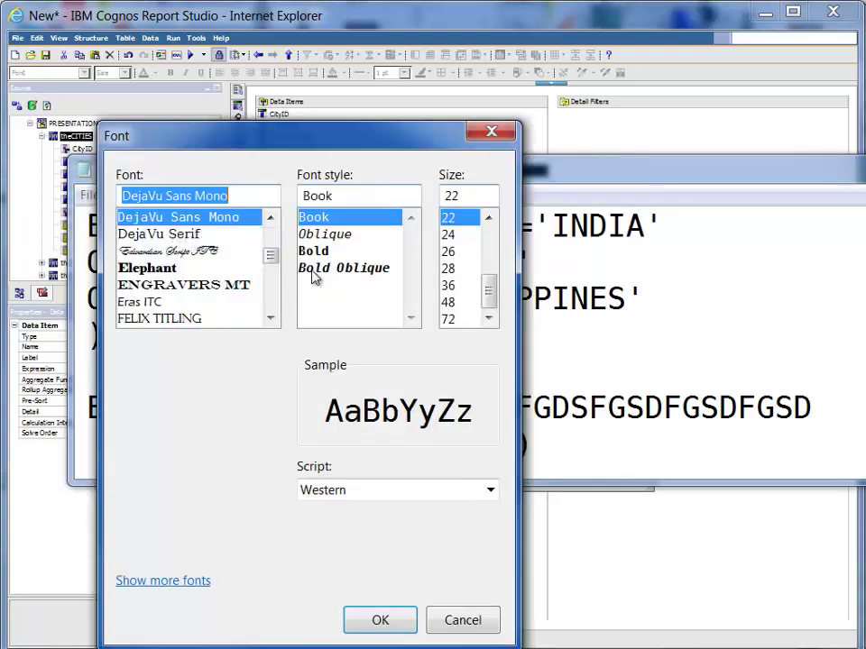
{"action": "scroll", "coordinate": [492, 255], "scroll_direction": "up", "scroll_amount": 2}
{"action": "left_click", "coordinate": [465, 236]}
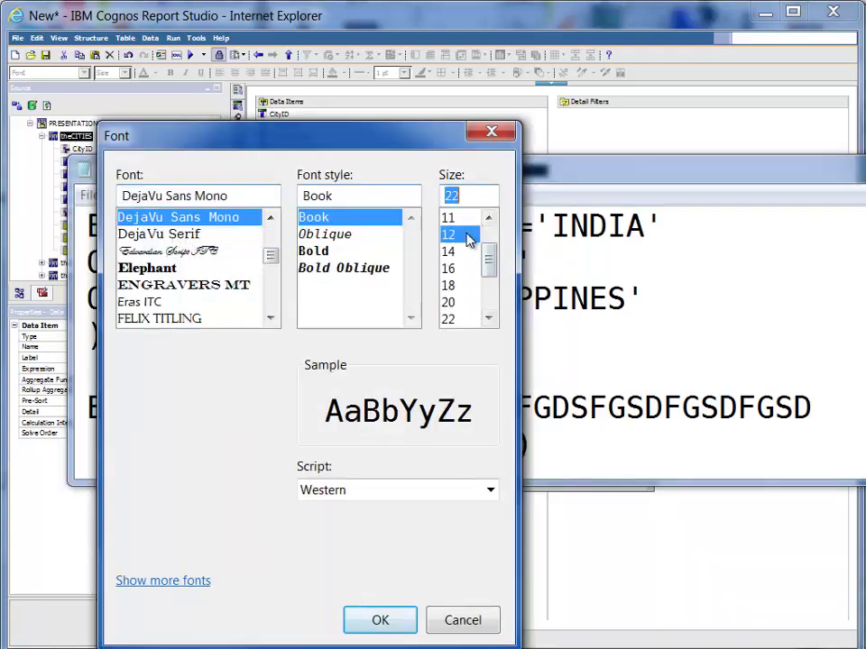
{"action": "left_click", "coordinate": [380, 620]}
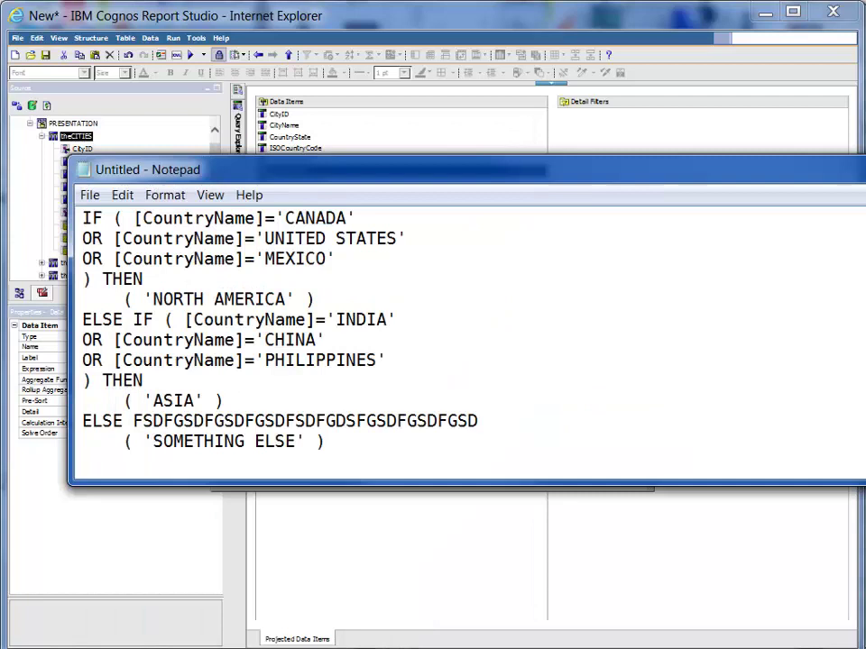
{"action": "left_click_drag", "start_coordinate": [864, 486], "coordinate": [703, 618]}
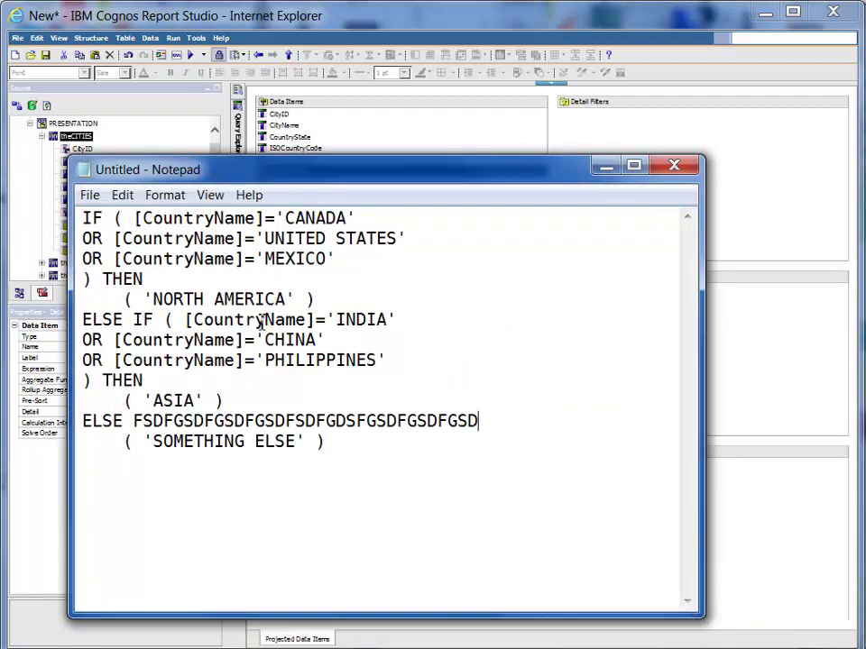
- Indent the CHINA and PHILIPPINES OR lines under INDIA, then select all the text
{"action": "left_click", "coordinate": [83, 340]}
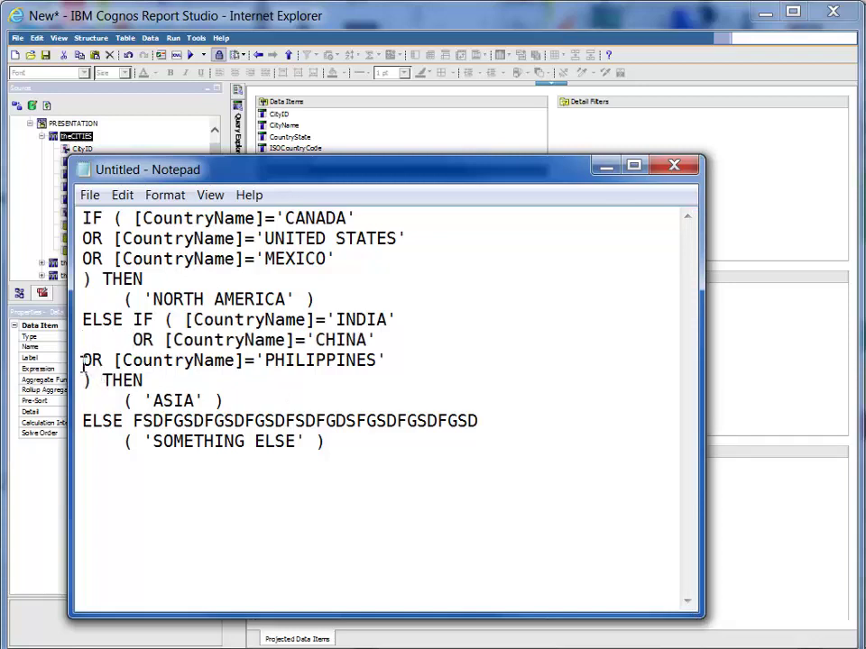
{"action": "left_click", "coordinate": [83, 360]}
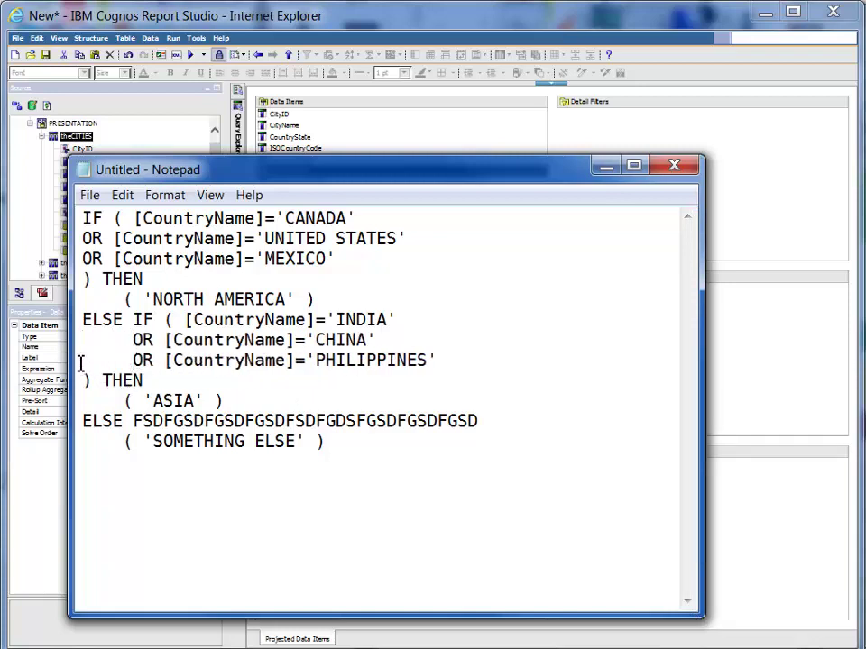
{"action": "left_click", "coordinate": [158, 342]}
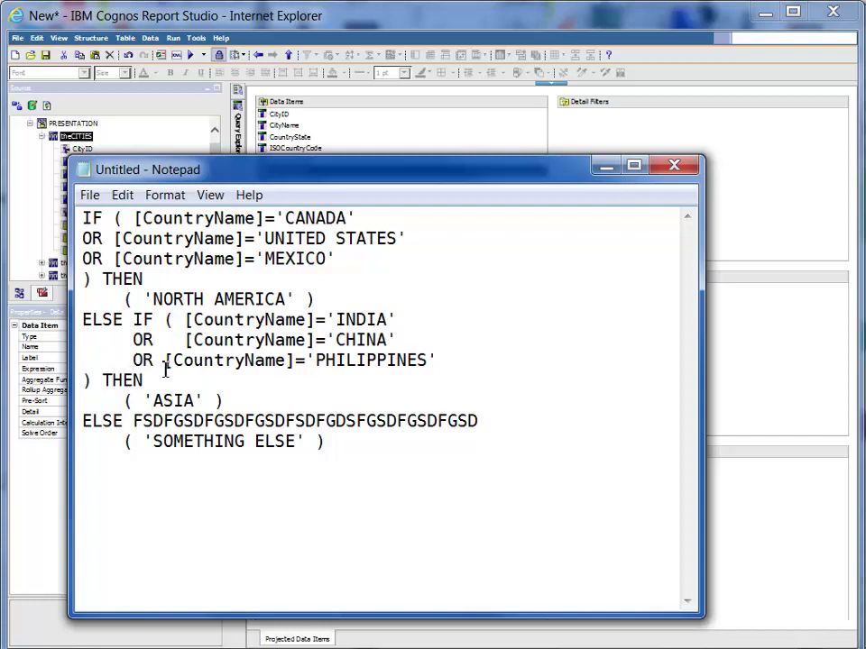
{"action": "left_click", "coordinate": [165, 360]}
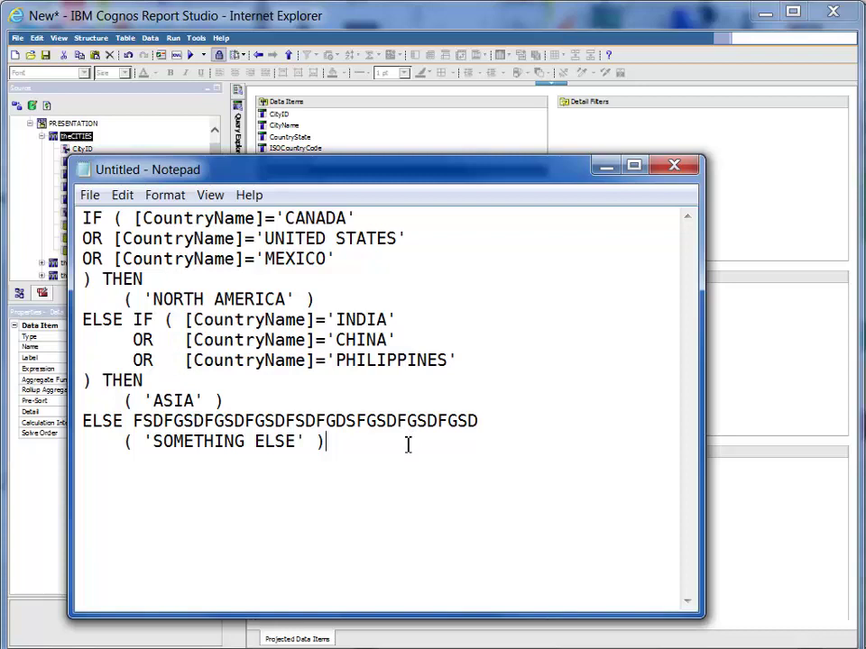
{"action": "left_click_drag", "start_coordinate": [407, 444], "coordinate": [15, 81]}
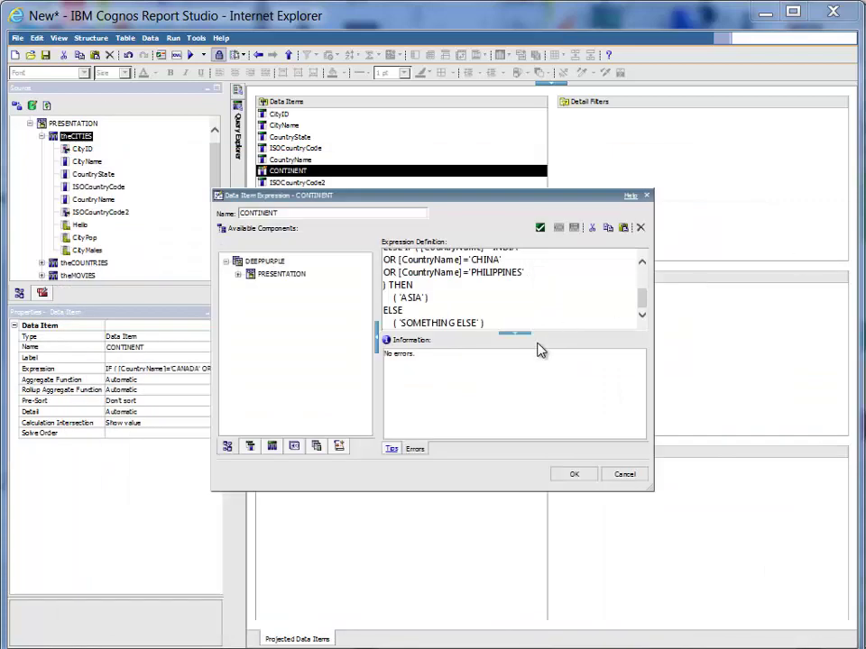
- Replace the old CONTINENT expression with the nested IF-THEN-ELSE text copied from Notepad
{"action": "key", "text": "ctrl+a"}
{"action": "left_click", "coordinate": [551, 309]}
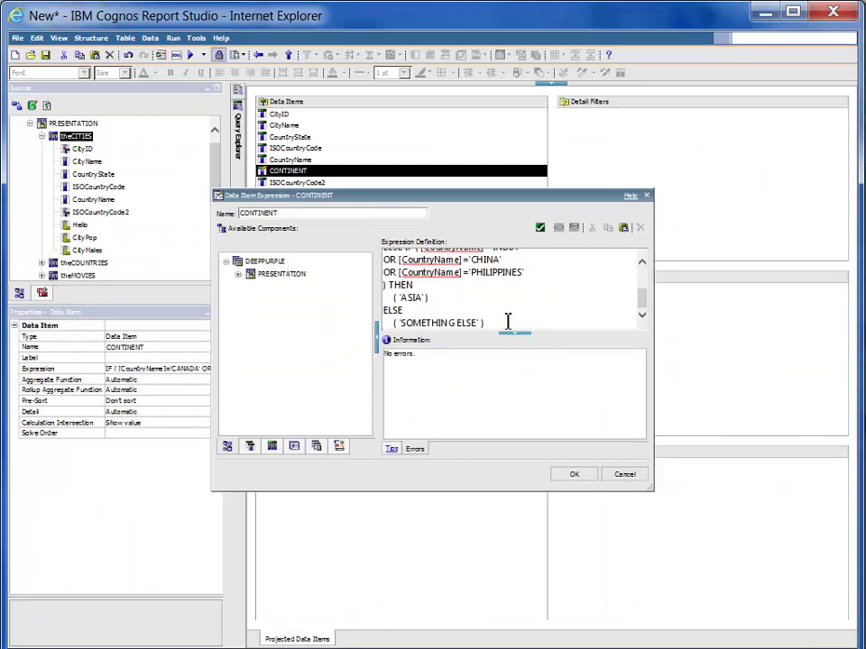
{"action": "key", "text": "ctrl+a"}
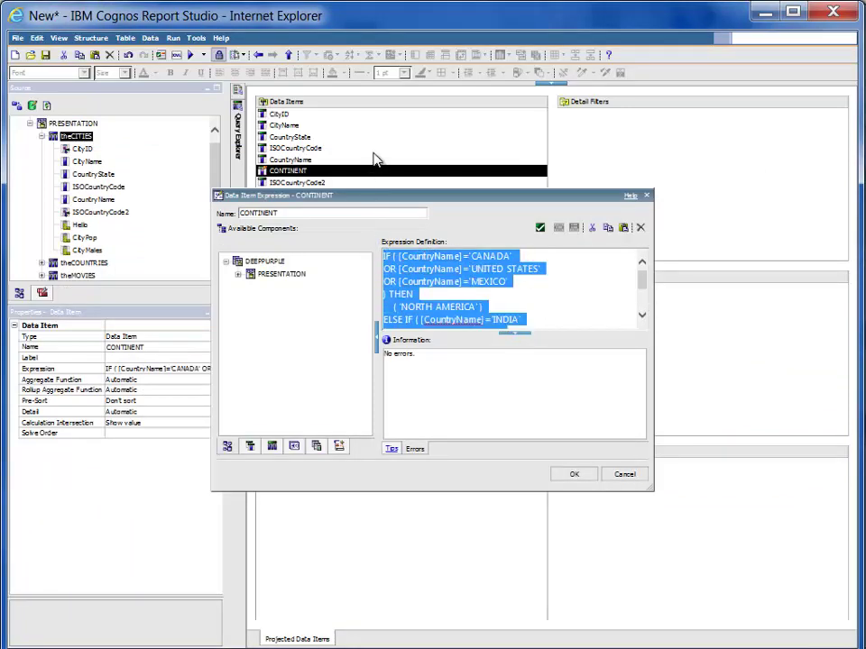
{"action": "key", "text": "Delete"}
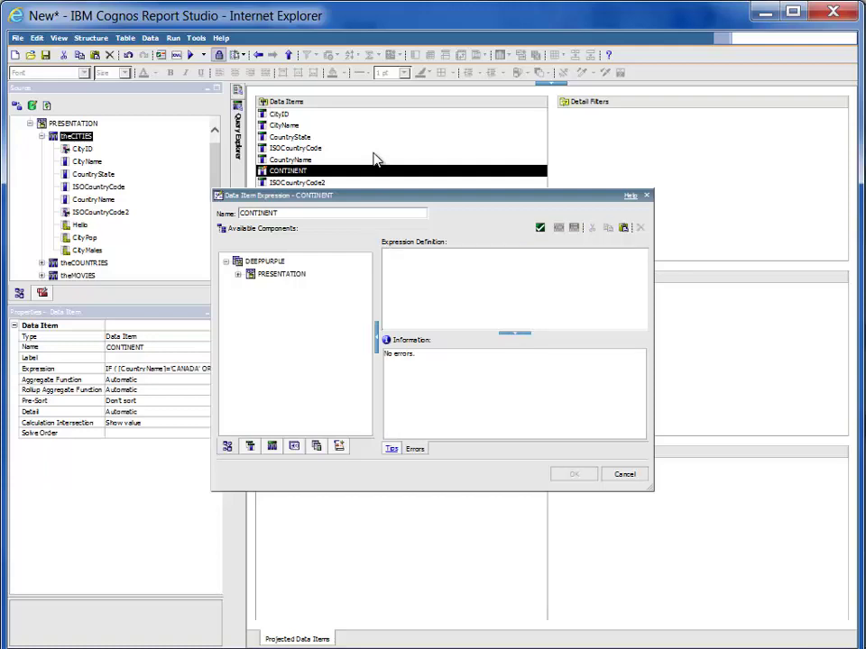
{"action": "key", "text": "alt+Tab"}
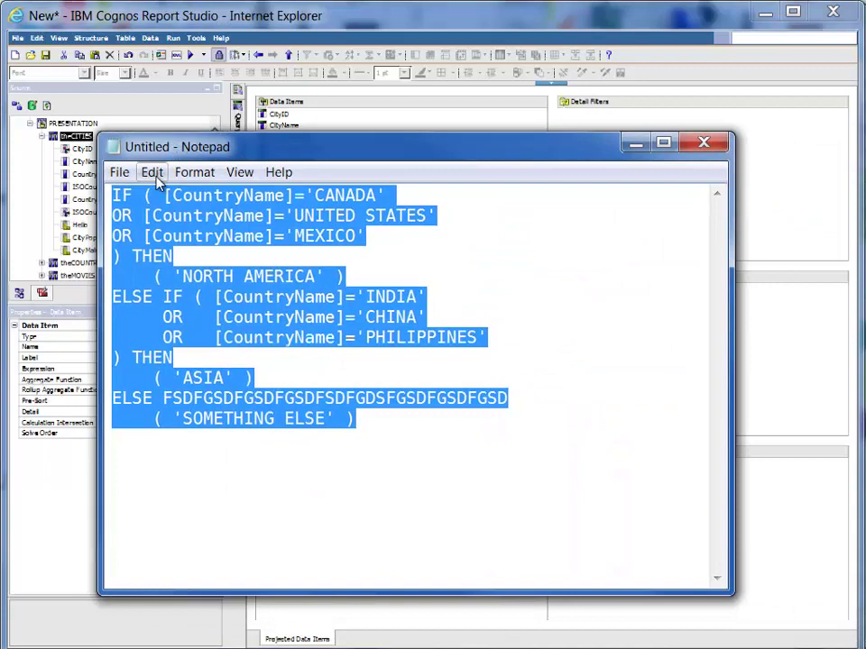
{"action": "left_click", "coordinate": [158, 181]}
{"action": "mouse_move", "coordinate": [194, 172]}
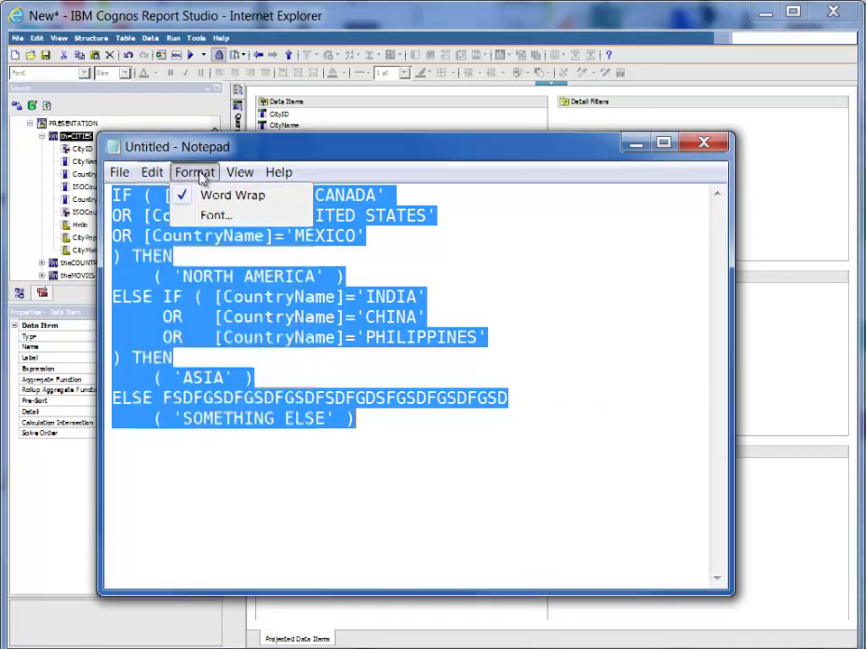
{"action": "key", "text": "alt+Tab"}
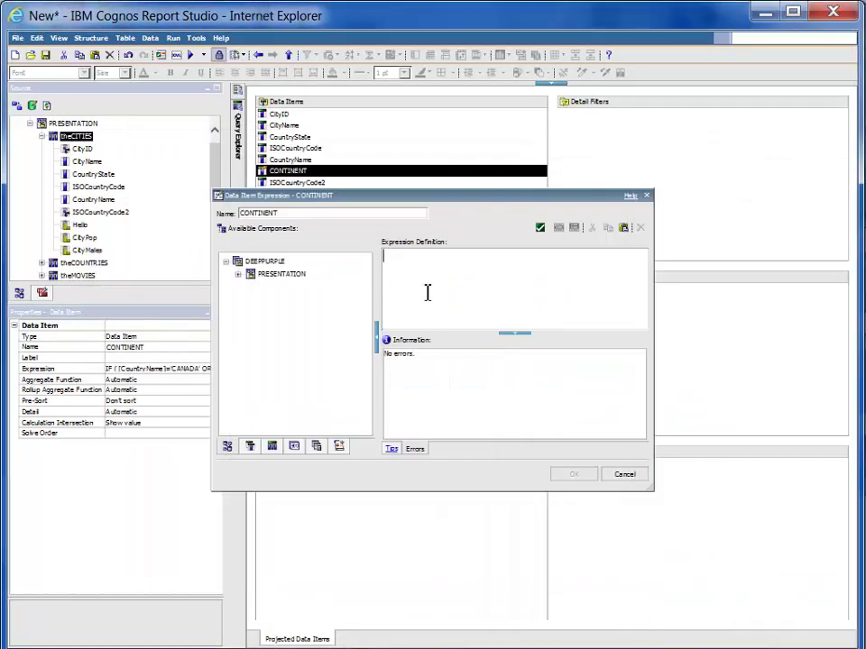
{"action": "key", "text": "ctrl+v"}
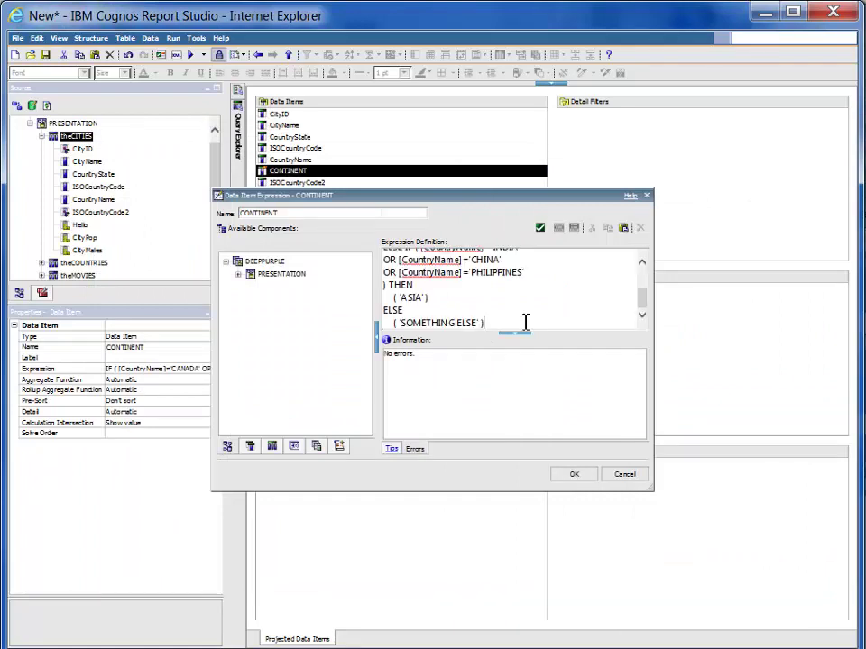
- Validate and accept the CONTINENT expression, then run the report to check the CONTINENT values
{"action": "left_click", "coordinate": [539, 227]}
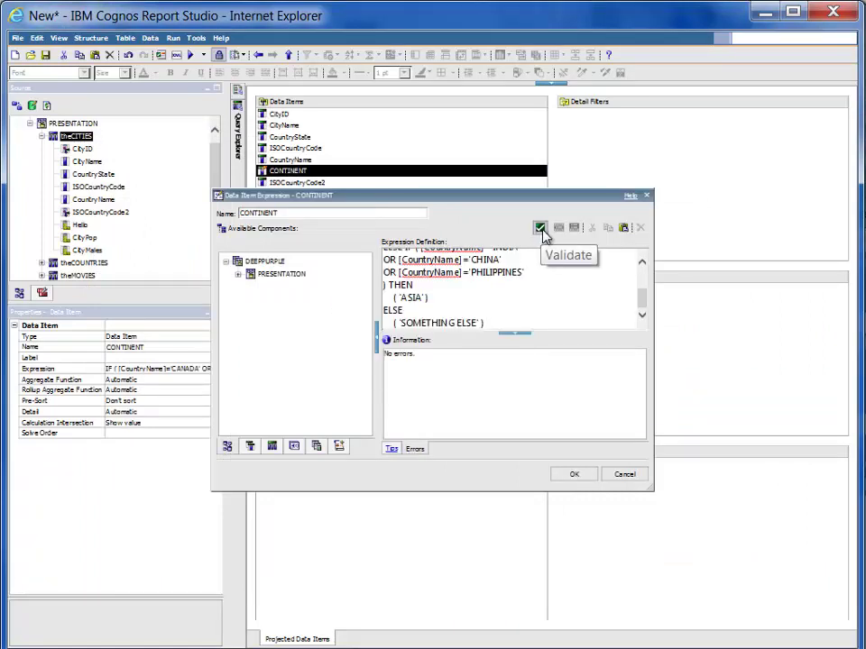
{"action": "left_click", "coordinate": [575, 476]}
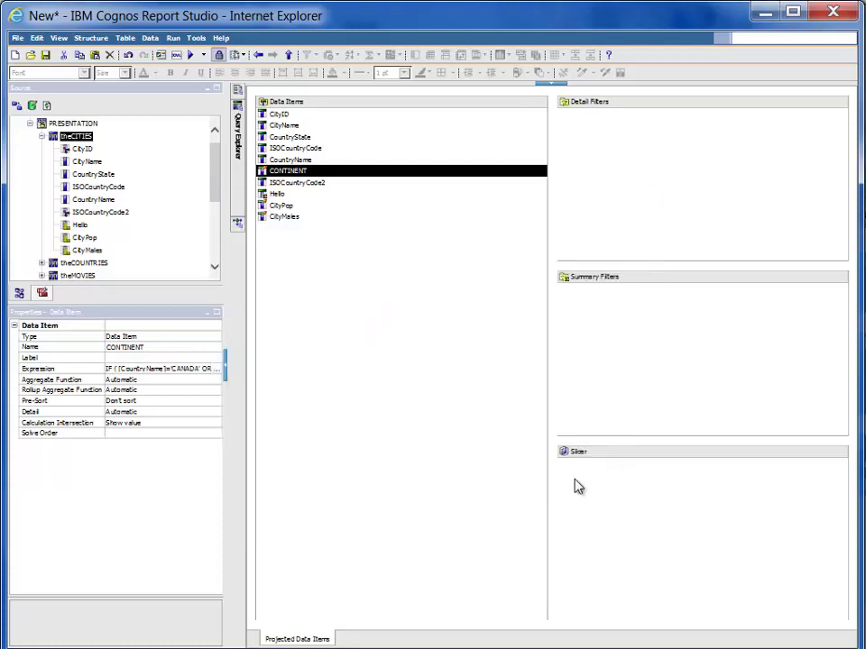
{"action": "left_click", "coordinate": [193, 57]}
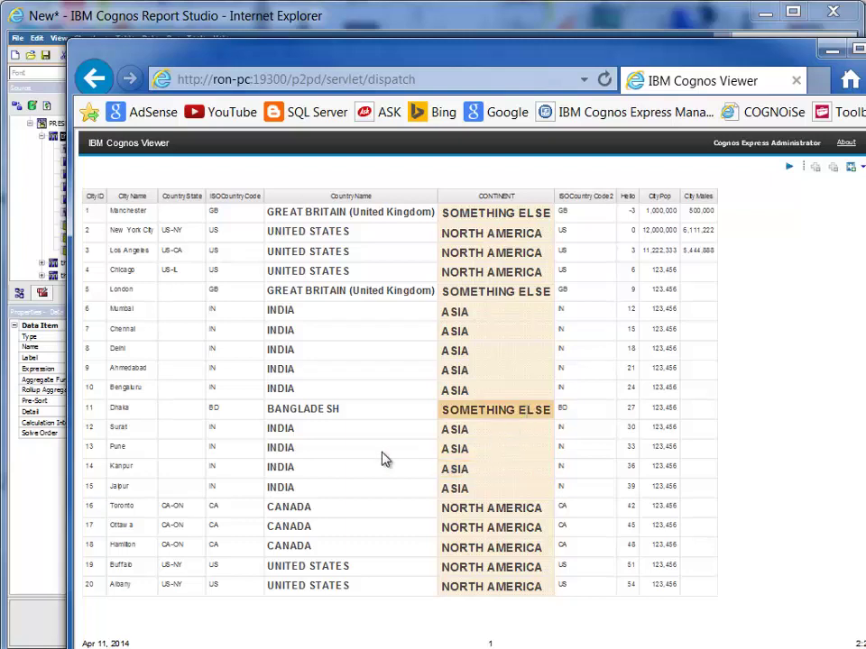
{"action": "left_click", "coordinate": [369, 451]}
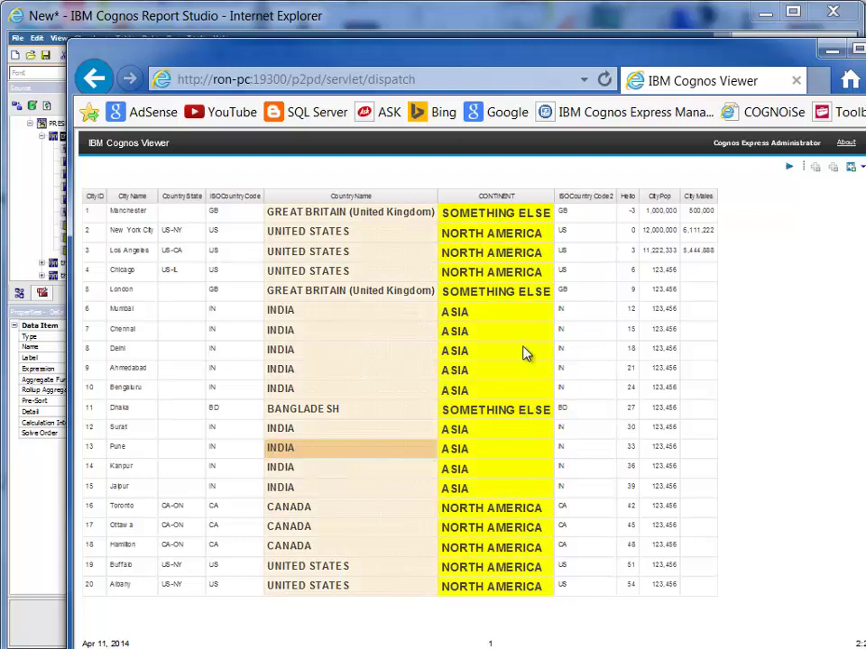
{"action": "left_click_drag", "start_coordinate": [300, 74], "coordinate": [865, 75]}
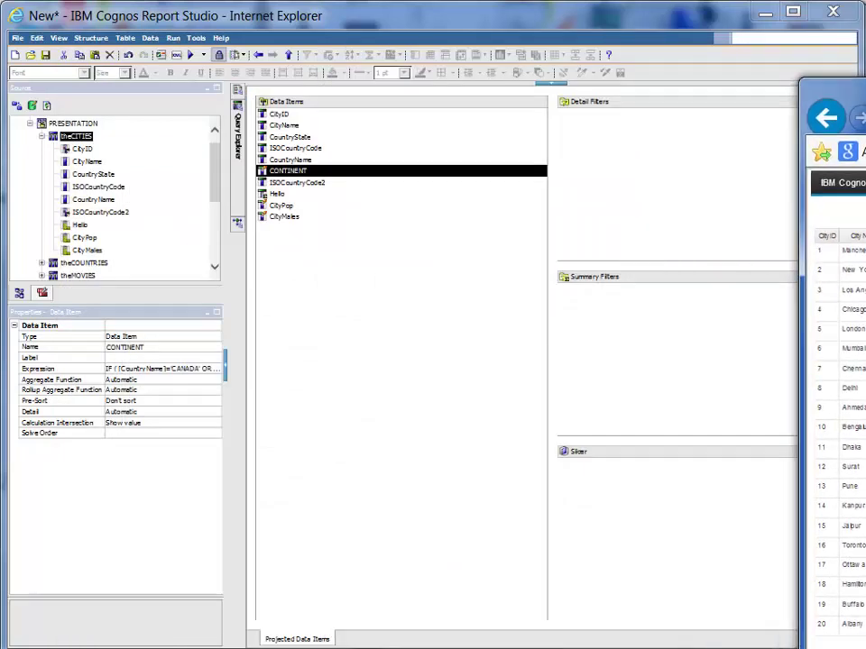
- Change 'CHINA' to 'BANGLADESH' in the ASIA condition, validate, and accept the expression
{"action": "double_click", "coordinate": [288, 173]}
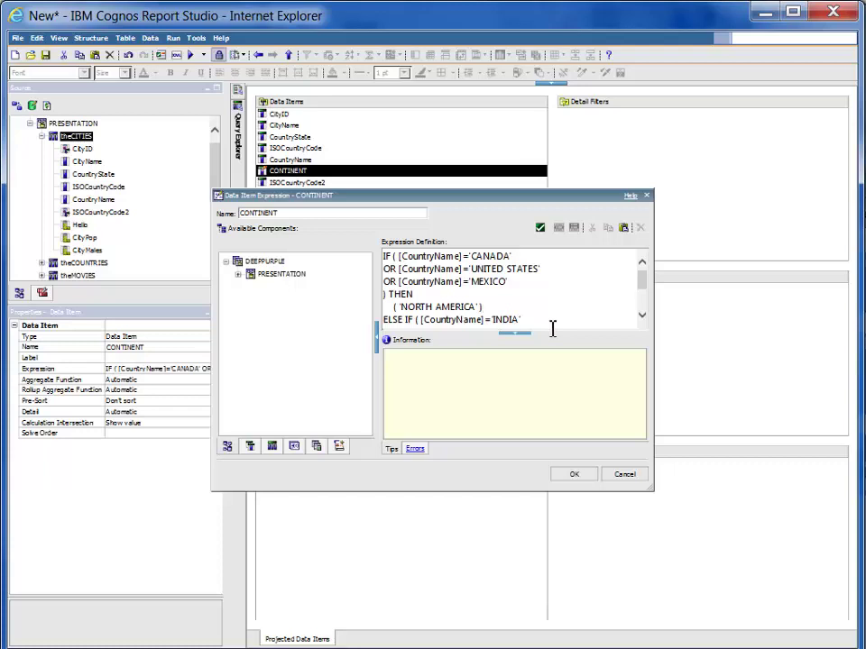
{"action": "key", "text": "Down"}
{"action": "key", "text": "Down"}
{"action": "key", "text": "Down"}
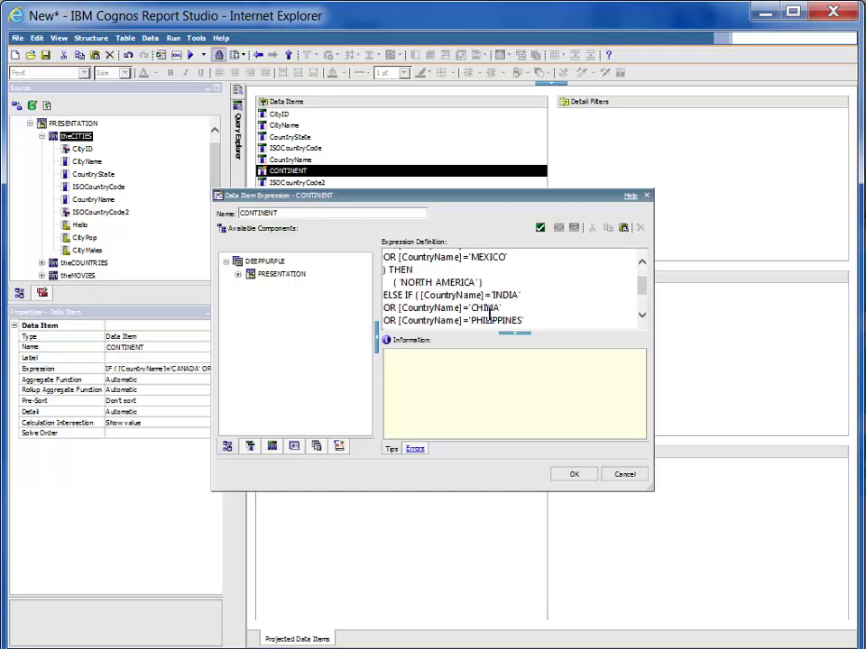
{"action": "double_click", "coordinate": [486, 309]}
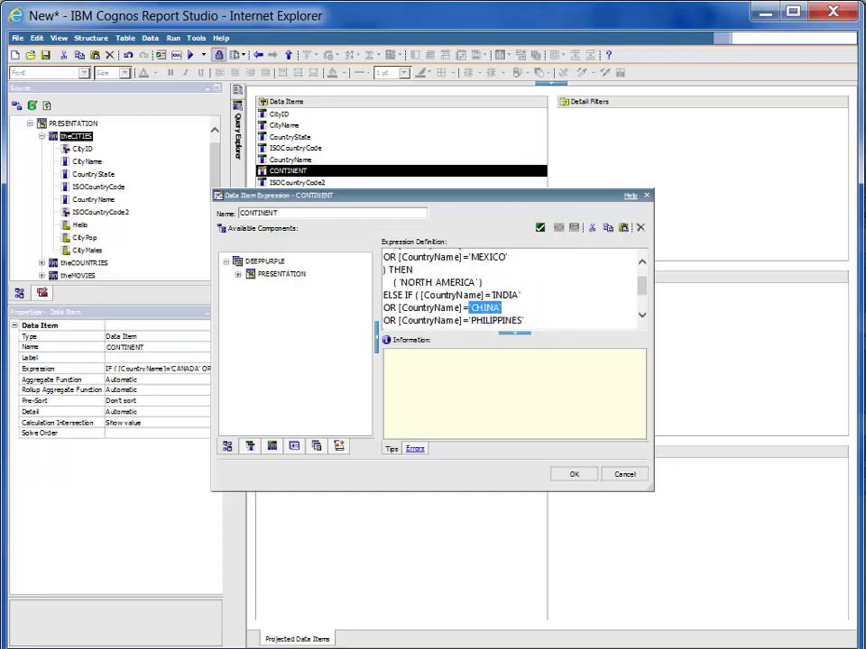
{"action": "key", "text": "Delete"}
{"action": "type", "text": "N"}
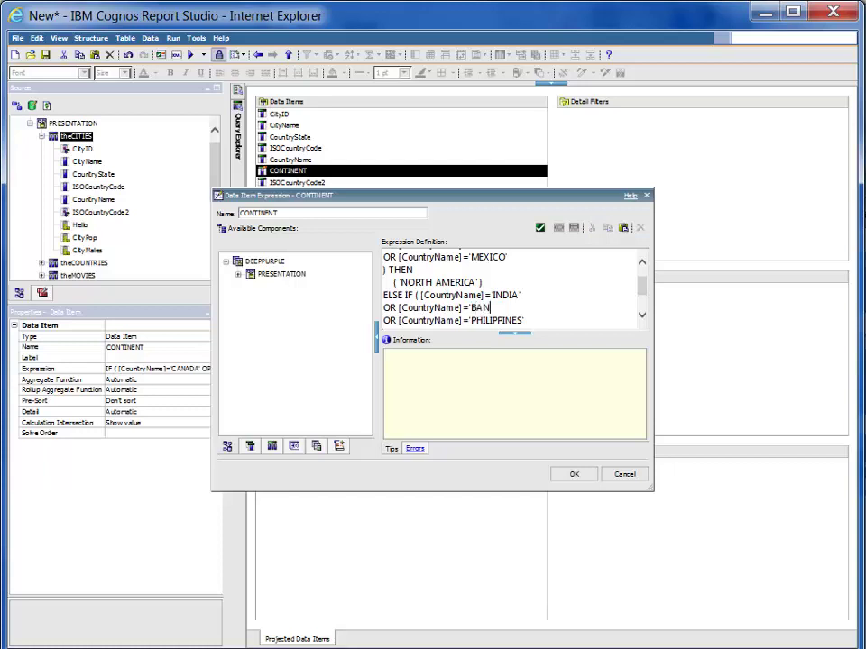
{"action": "type", "text": "GLADESH"}
{"action": "left_click", "coordinate": [540, 229]}
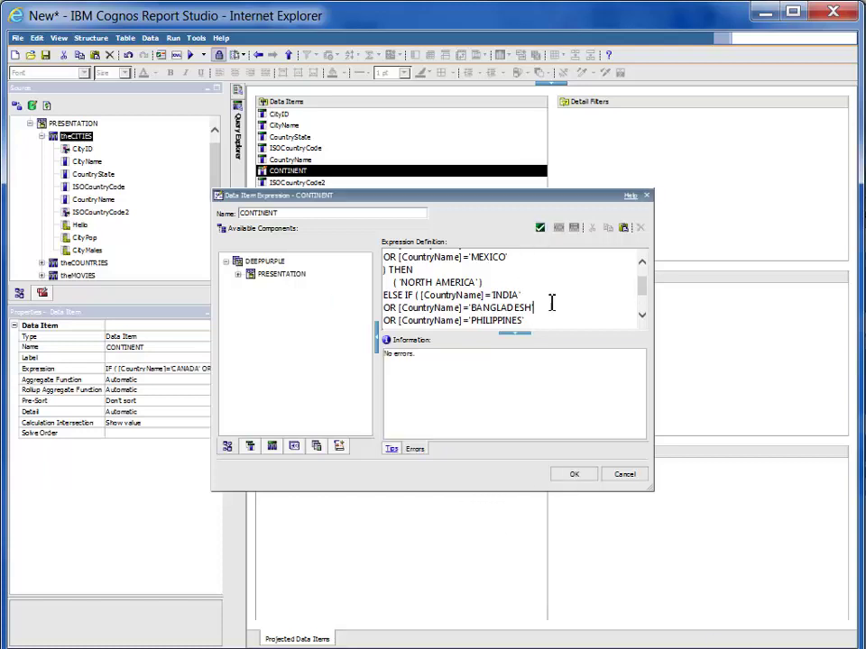
{"action": "left_click", "coordinate": [590, 475]}
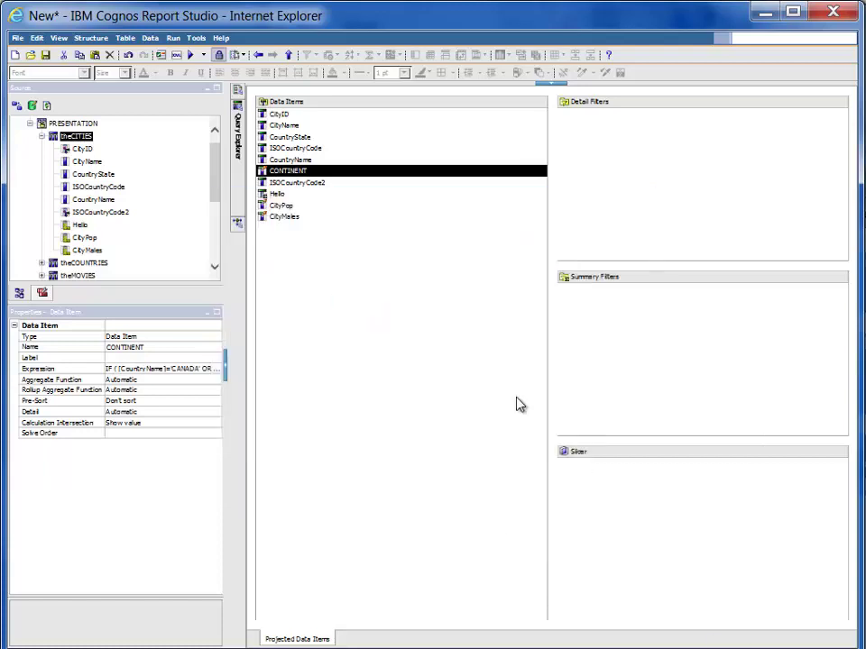
- Rerun the report and confirm the Dhaka row shows ASIA
{"action": "left_click", "coordinate": [191, 55]}
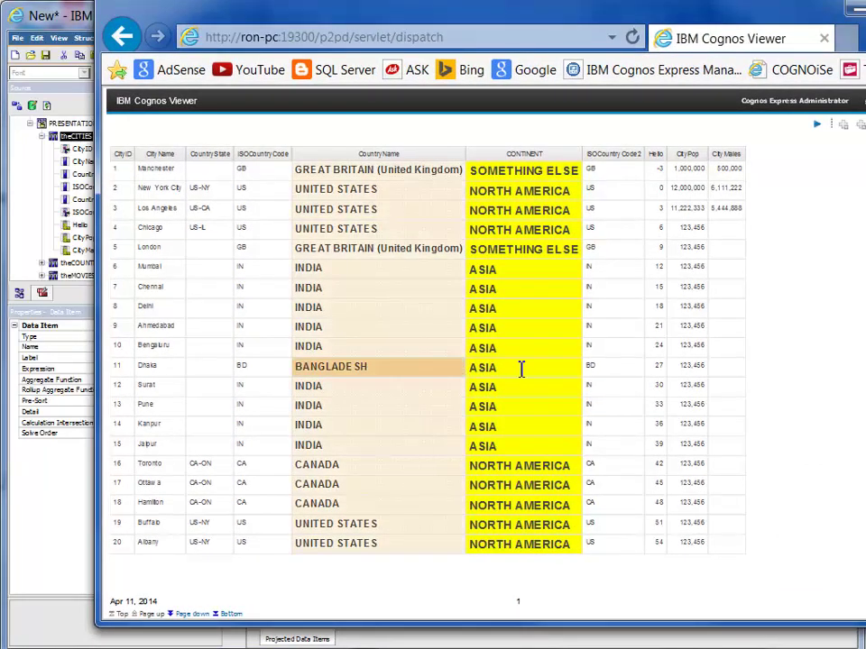
{"action": "left_click", "coordinate": [521, 367]}
{"action": "key", "text": "alt+Tab"}
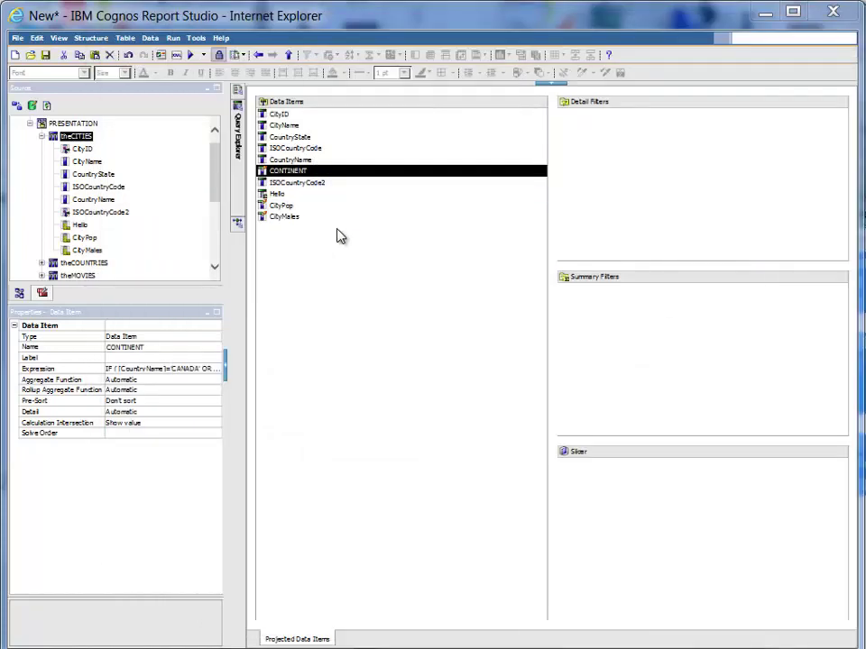
- Save the report with Save As under the name IFTHENELSETEST in DEEPPURPLE
{"action": "left_click", "coordinate": [50, 59]}
{"action": "left_click", "coordinate": [17, 38]}
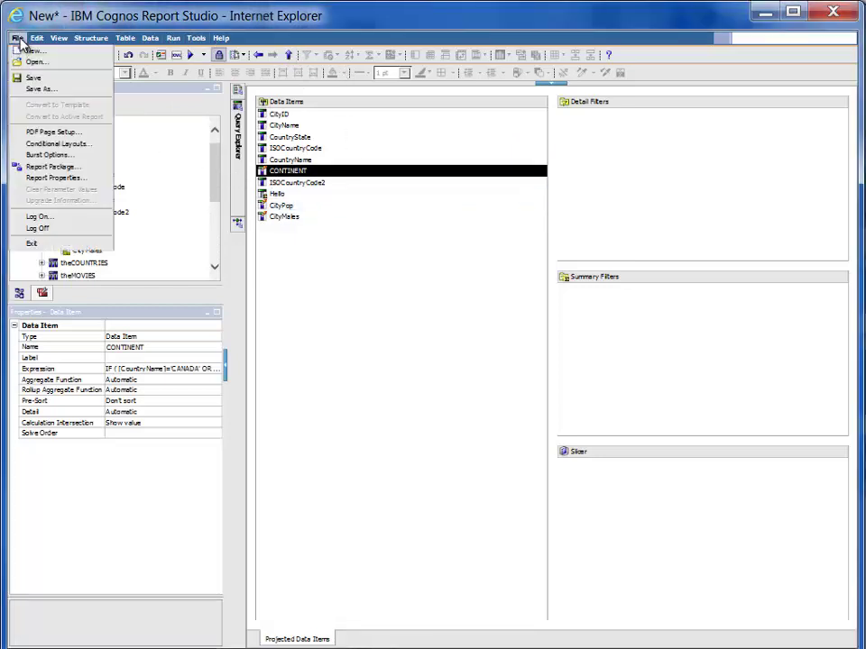
{"action": "left_click", "coordinate": [39, 89]}
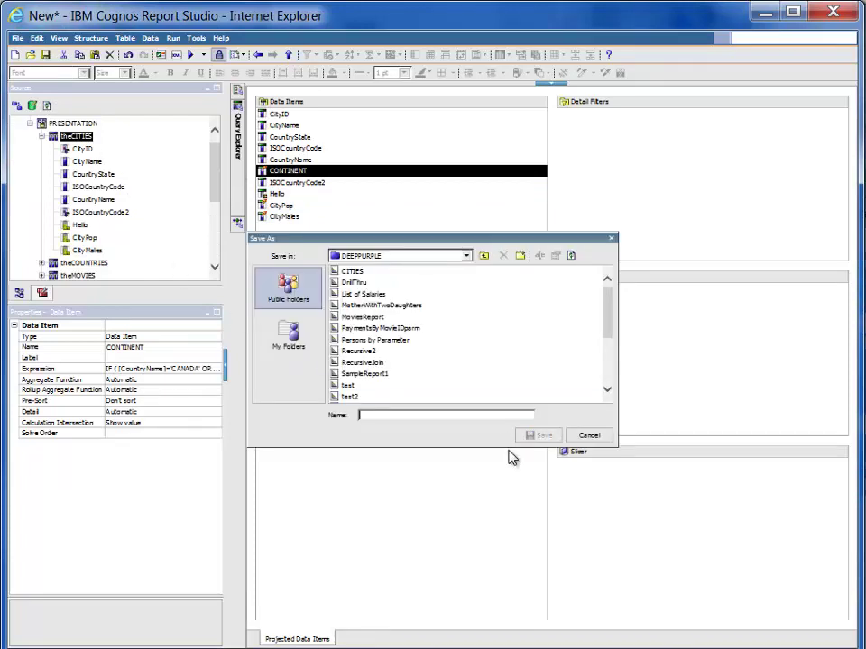
{"action": "type", "text": "EP"}
{"action": "type", "text": "THENELSETEST"}
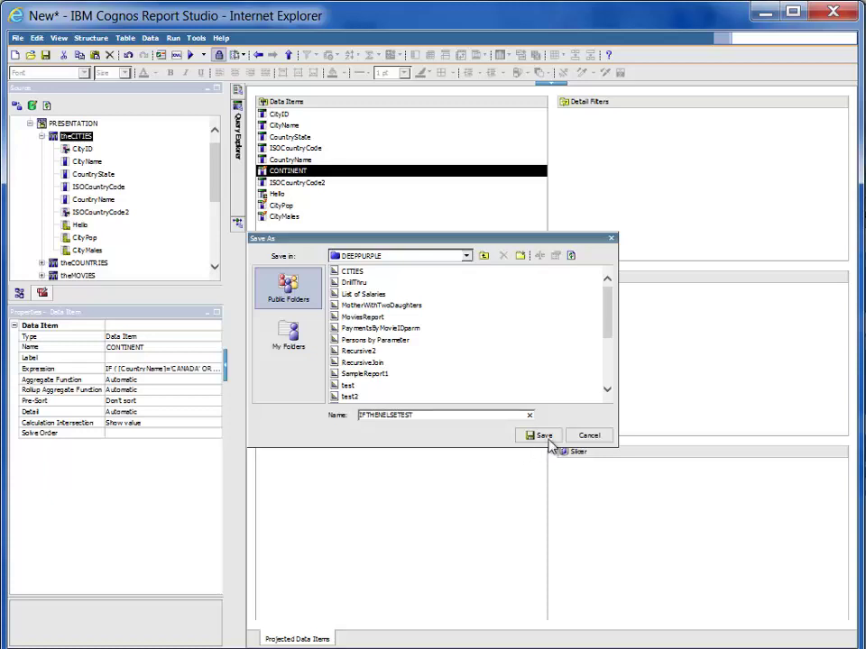
{"action": "left_click", "coordinate": [541, 435]}
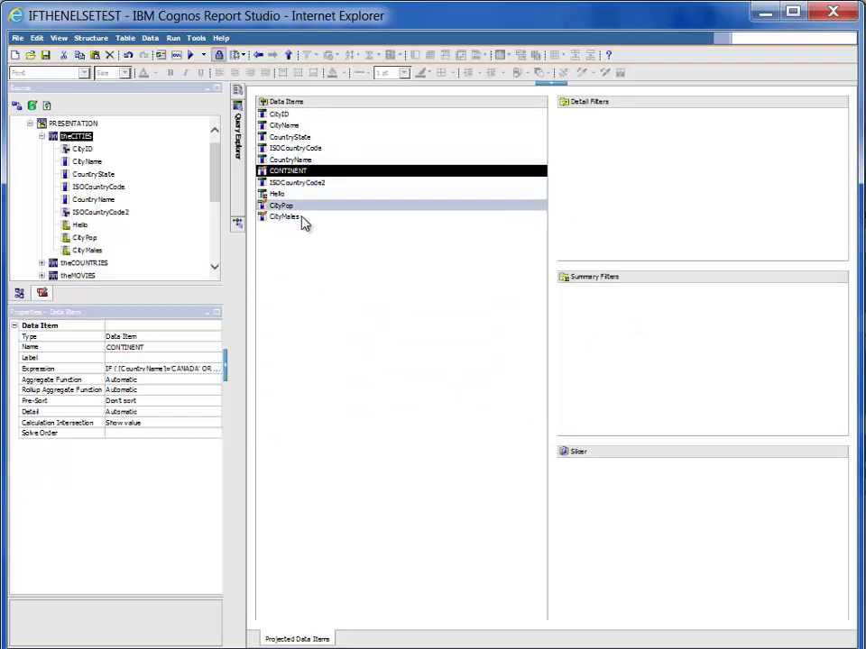
{"action": "double_click", "coordinate": [275, 172]}
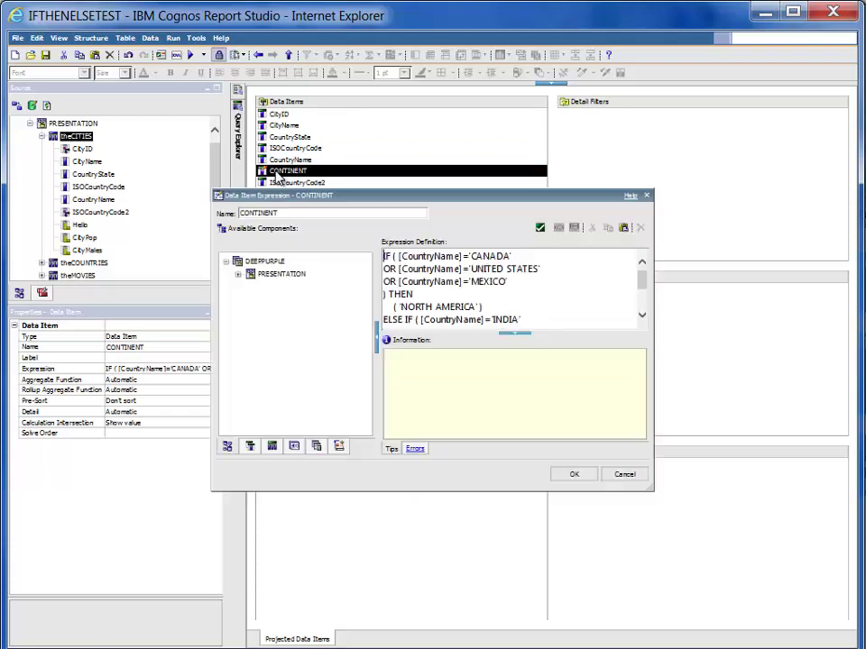
{"action": "left_click", "coordinate": [643, 310]}
{"action": "left_click_drag", "start_coordinate": [643, 310], "coordinate": [655, 315]}
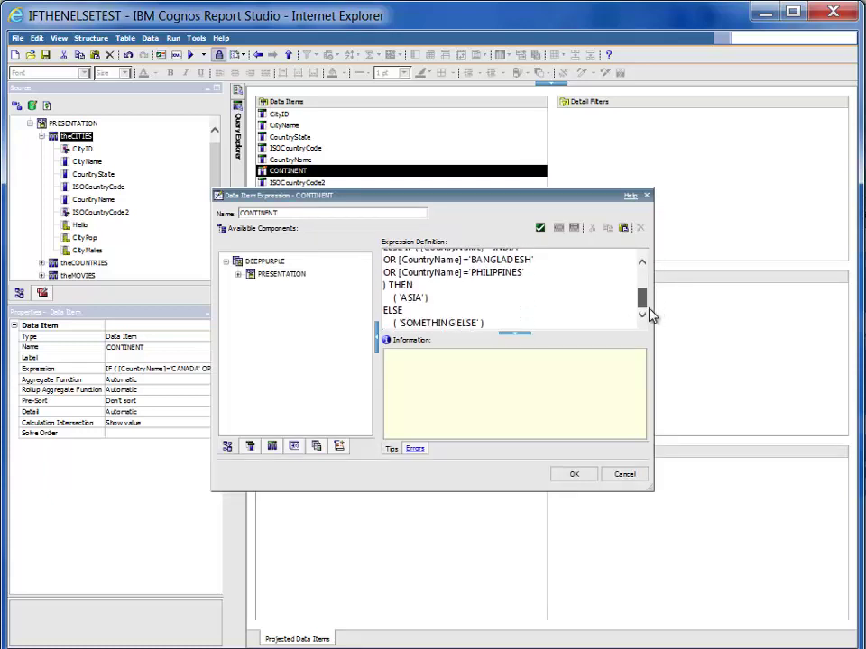
{"action": "mouse_move", "coordinate": [643, 298]}
{"action": "left_mouse_down"}
{"action": "mouse_move", "coordinate": [644, 275]}
{"action": "mouse_move", "coordinate": [647, 302]}
{"action": "left_mouse_up"}
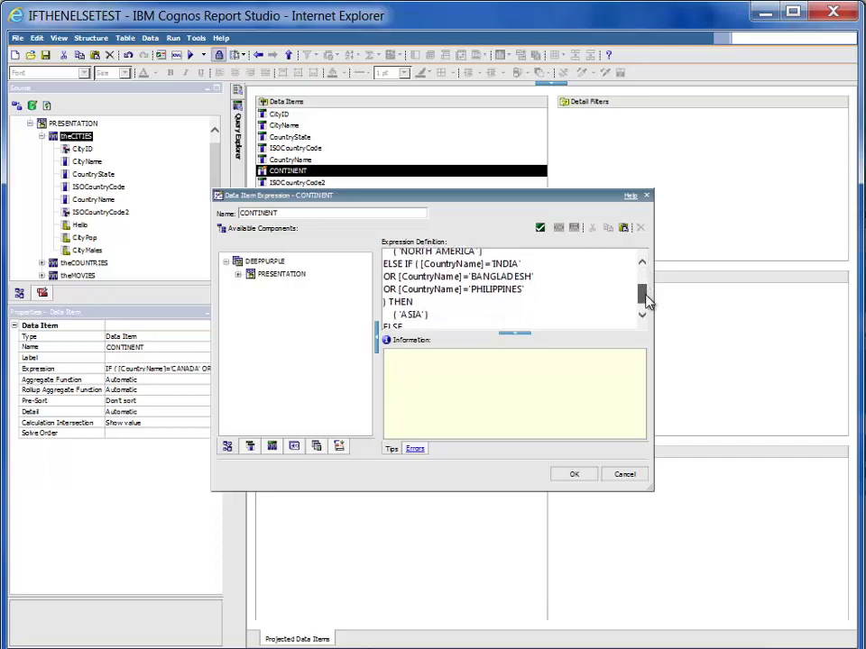
{"action": "left_click", "coordinate": [647, 196]}
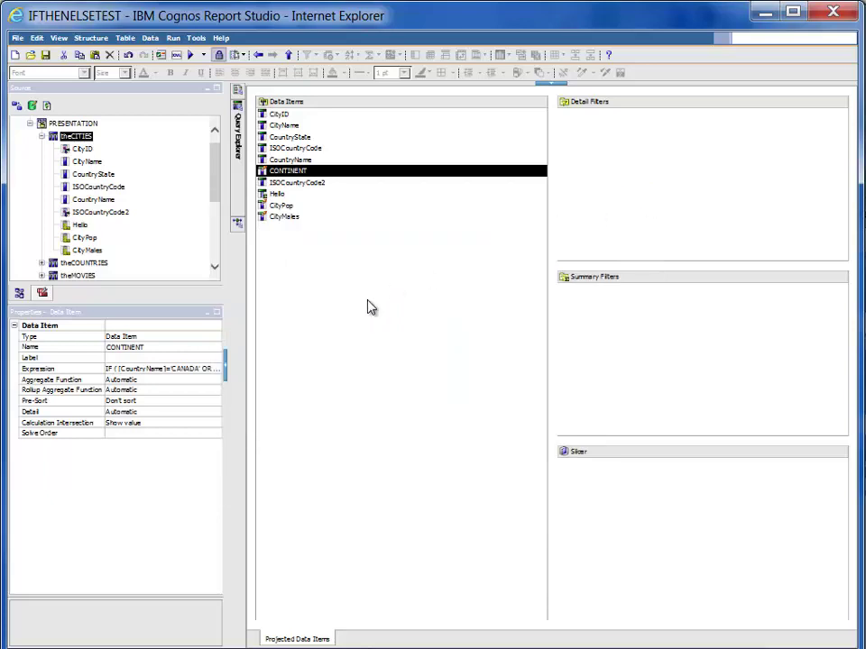